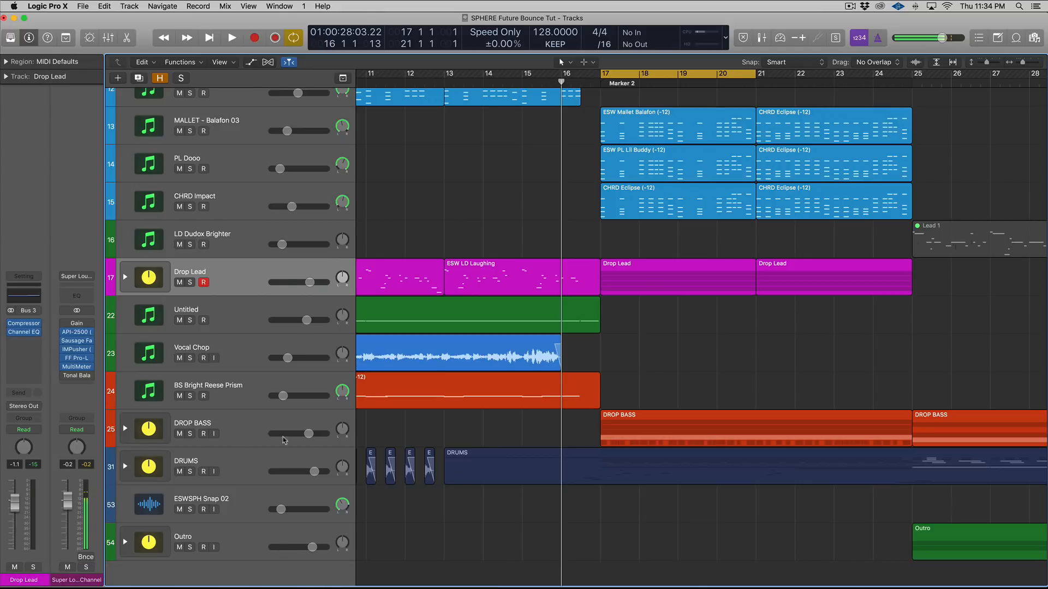
Expand the DROP BASS track stack and select the bar 17 regions on the SUB BASS and TOP BASS tracks
left_click(125, 428)
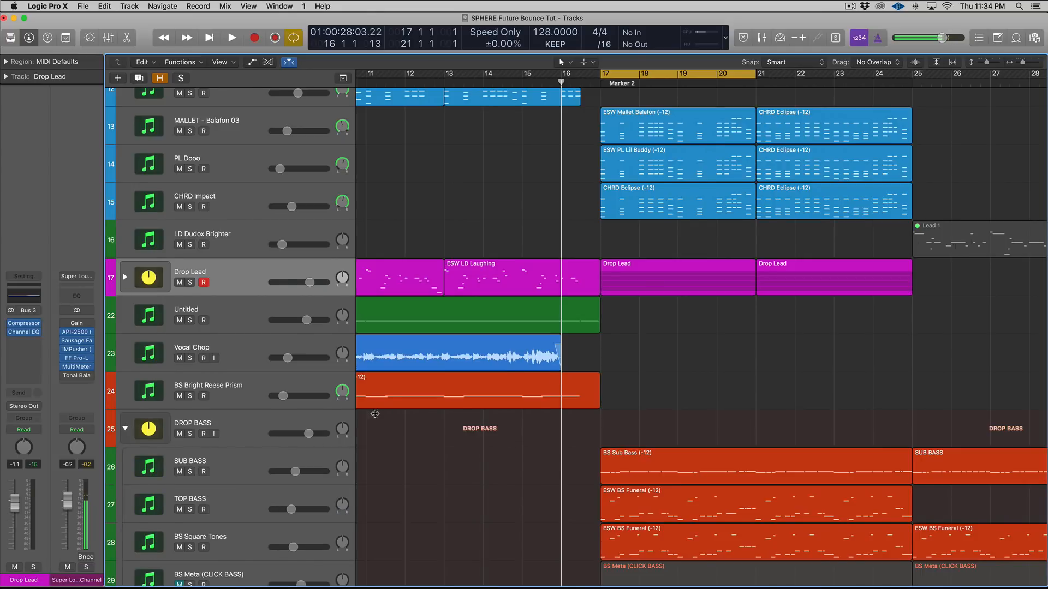
scroll(374, 414, "down", 5)
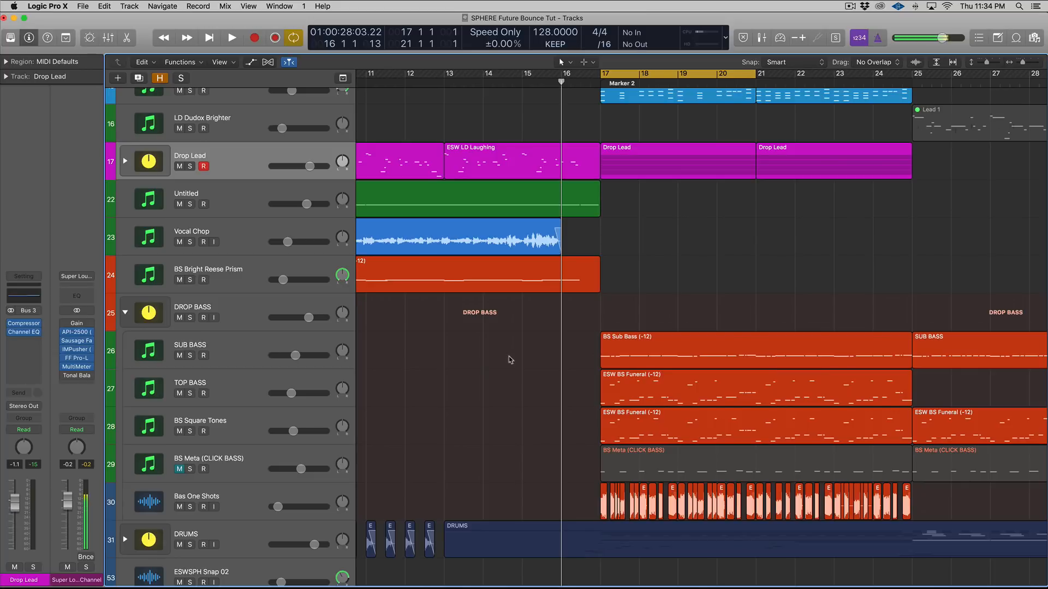
key("super+Right")
left_click_drag(521, 357, 785, 382)
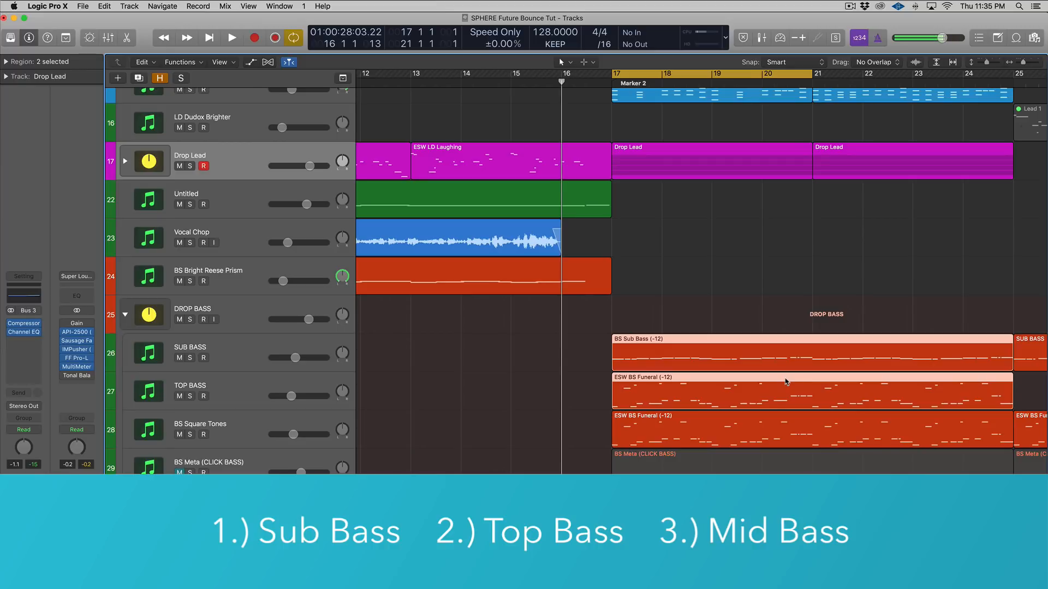
Mute the BS Sub Bass region at bar 17 on the SUB BASS track
scroll(618, 378, "down", 3)
scroll(573, 371, "right", 2)
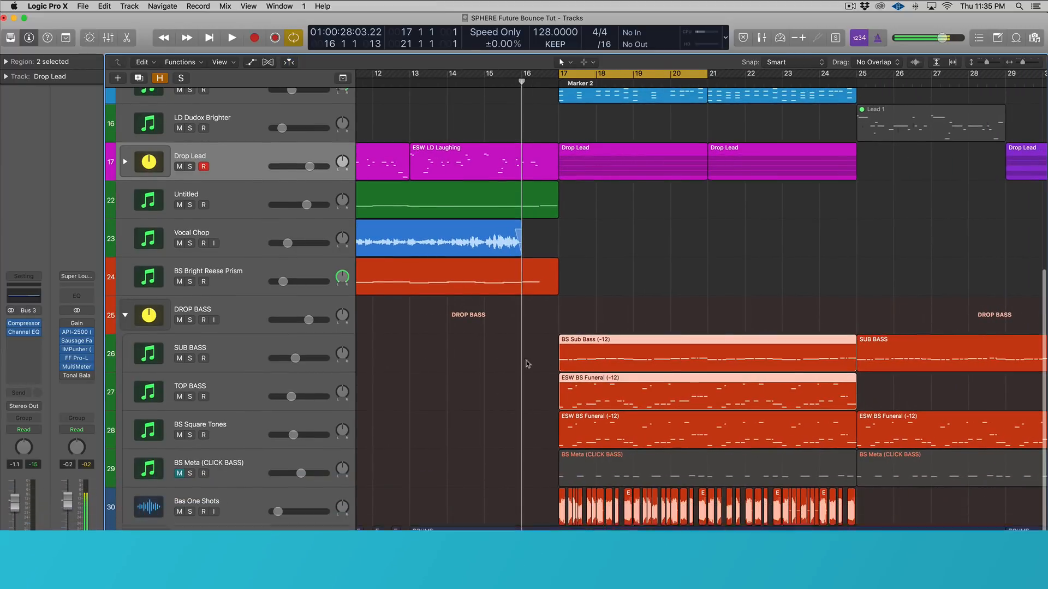
left_click(681, 359)
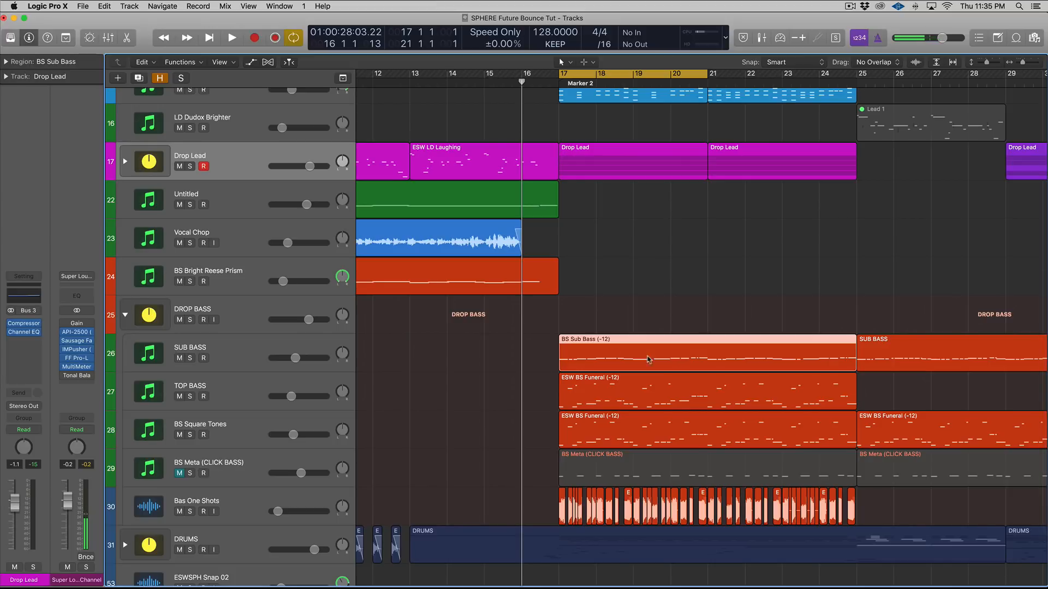
key("ctrl+m")
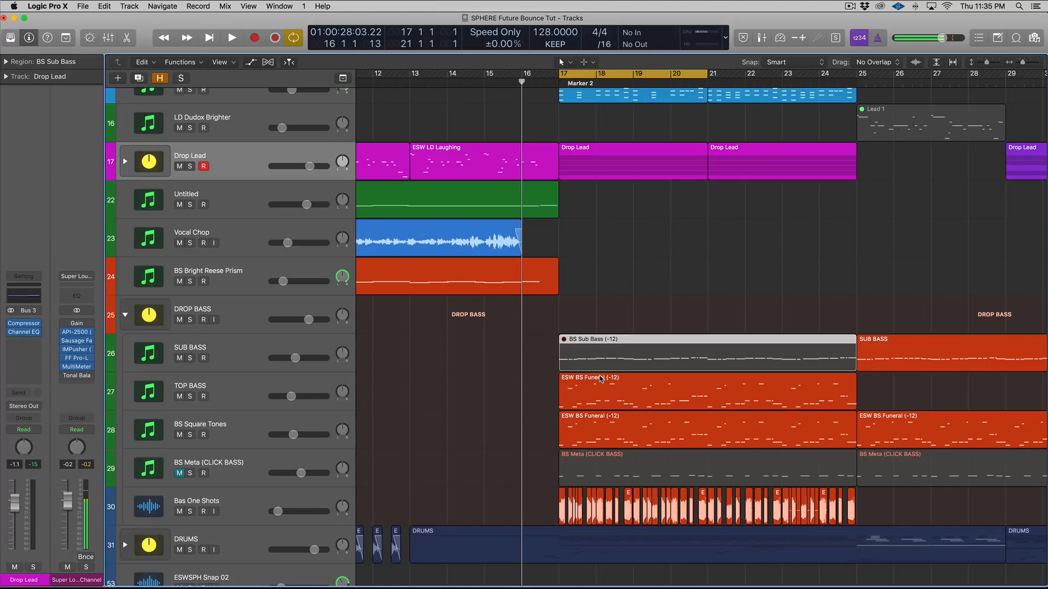
Move the bar 17 ESW BS Funeral regions on the TOP BASS and BS Square Tones tracks to bar 9 and mute them
left_click(285, 381)
key("super+Left")
key("super+Left")
key("super+Left")
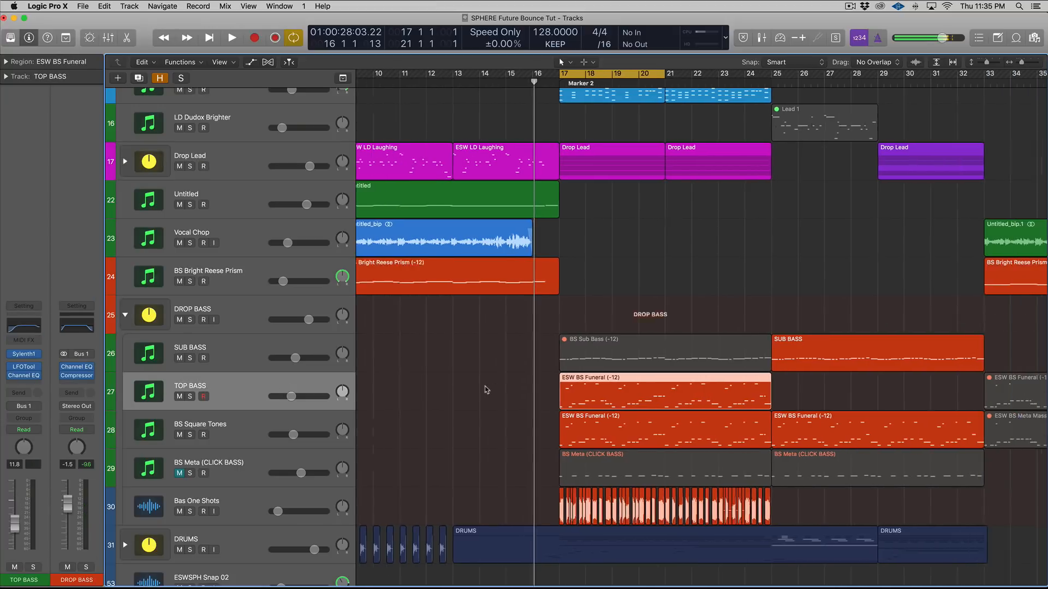
left_click_drag(518, 389, 449, 428)
key("ctrl+m")
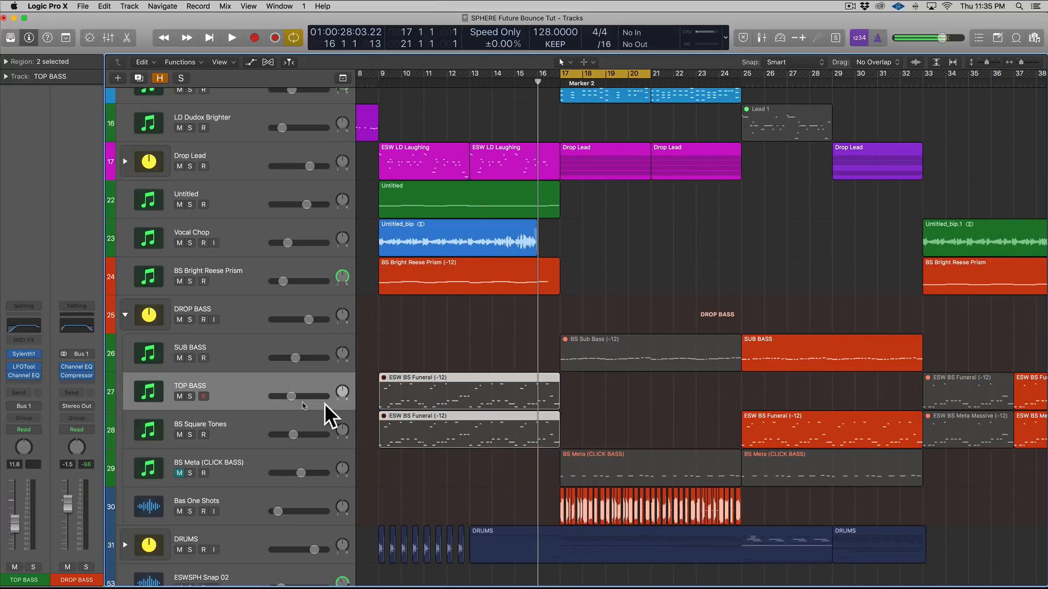
Select the TOP BASS track for live playing and mute the MALLET - Balafon 03, PL Dooo, CHRD Impact and Drop Lead tracks
left_click(229, 395)
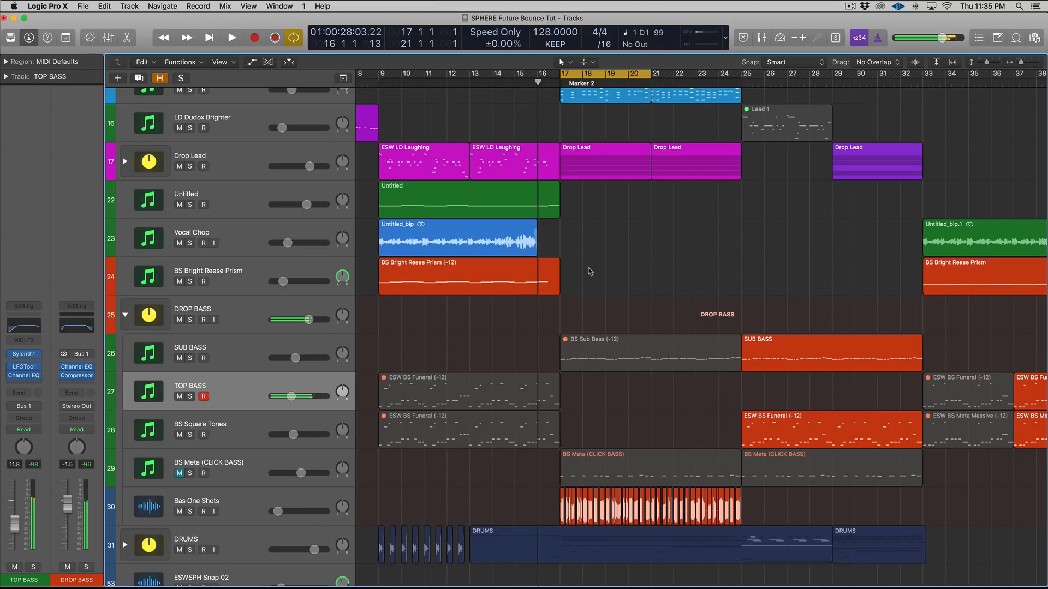
scroll(182, 127, "up", 4)
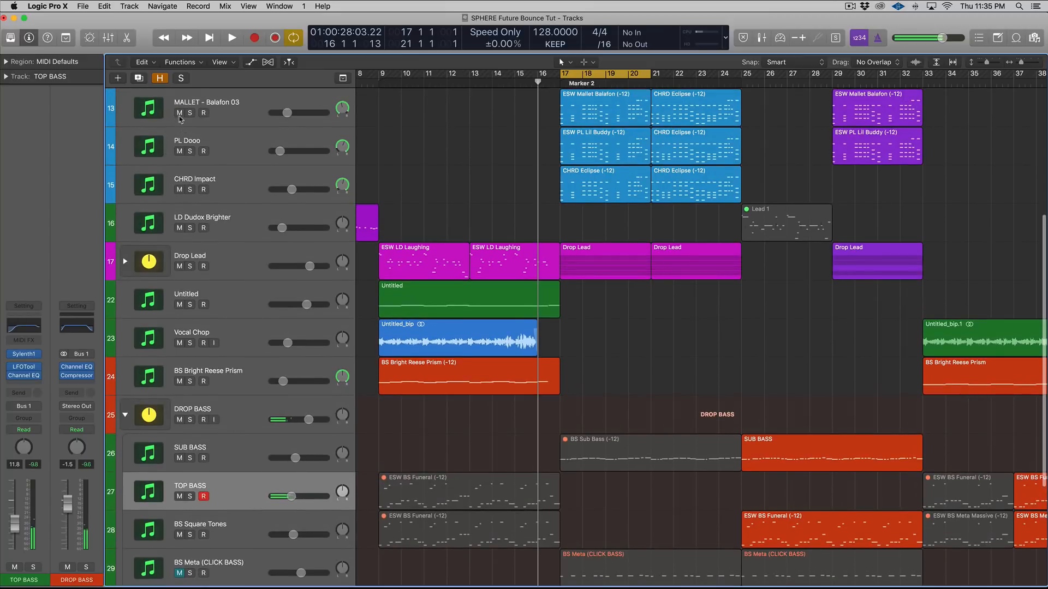
left_click_drag(179, 151, 179, 189)
left_click(179, 265)
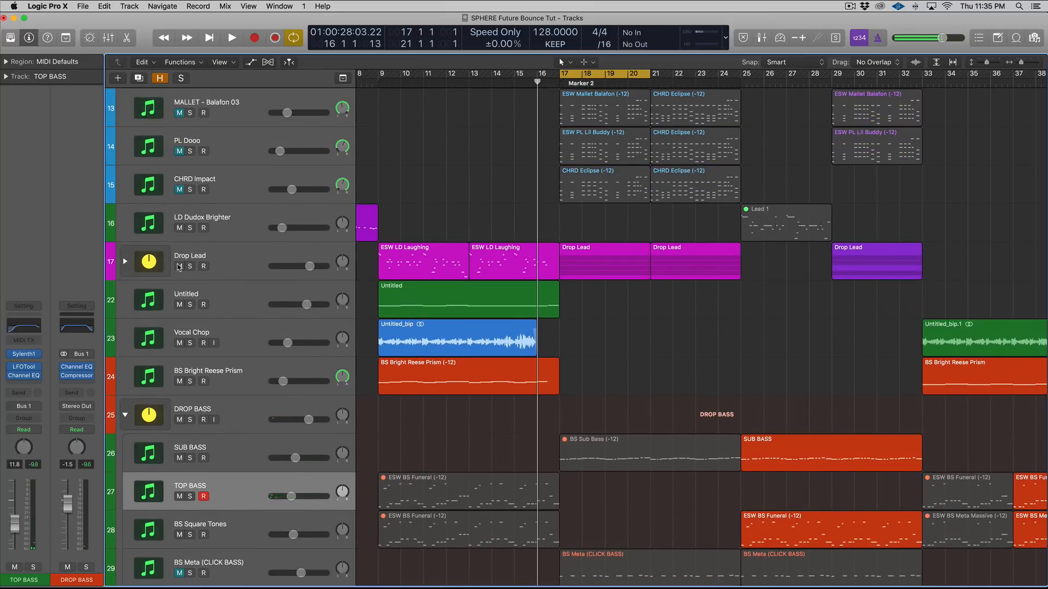
scroll(434, 274, "down", 3)
scroll(434, 274, "down", 1)
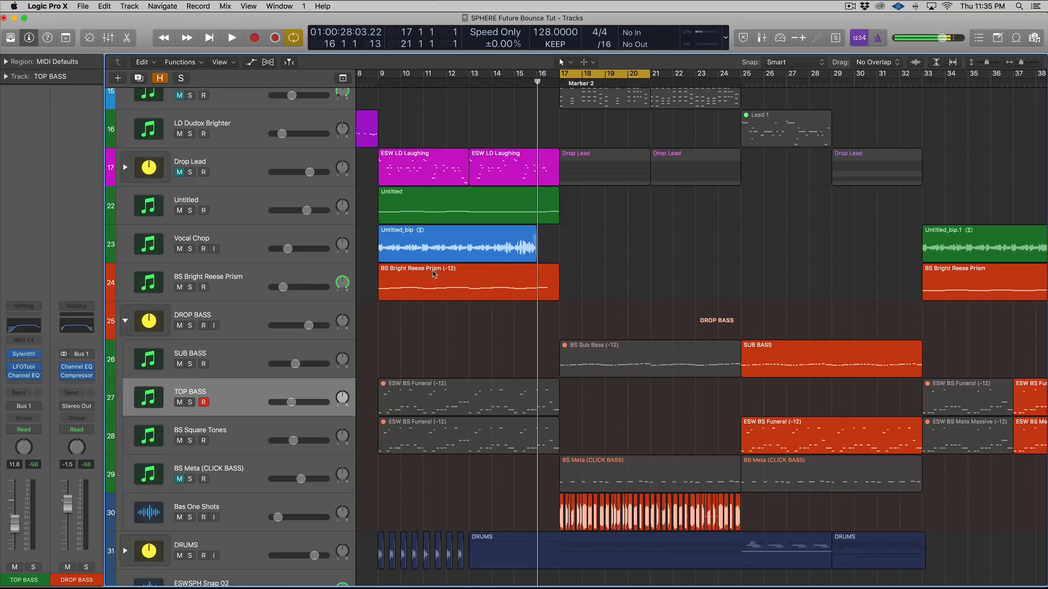
Play the drop from bar 17 and set the TOP BASS track's volume to -12.2 dB
scroll(434, 274, "up", 3)
key("space")
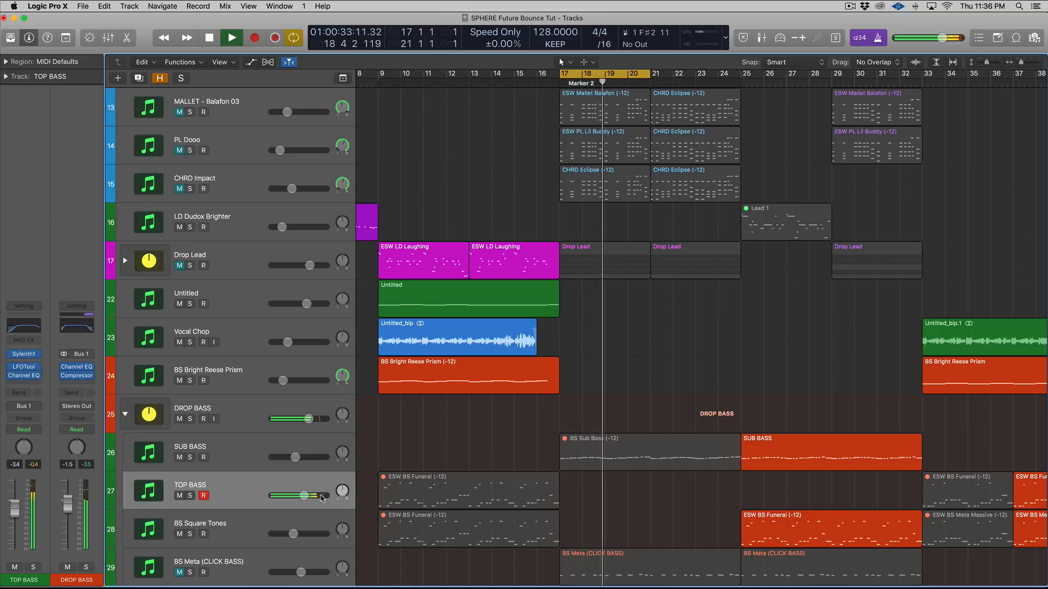
key("space")
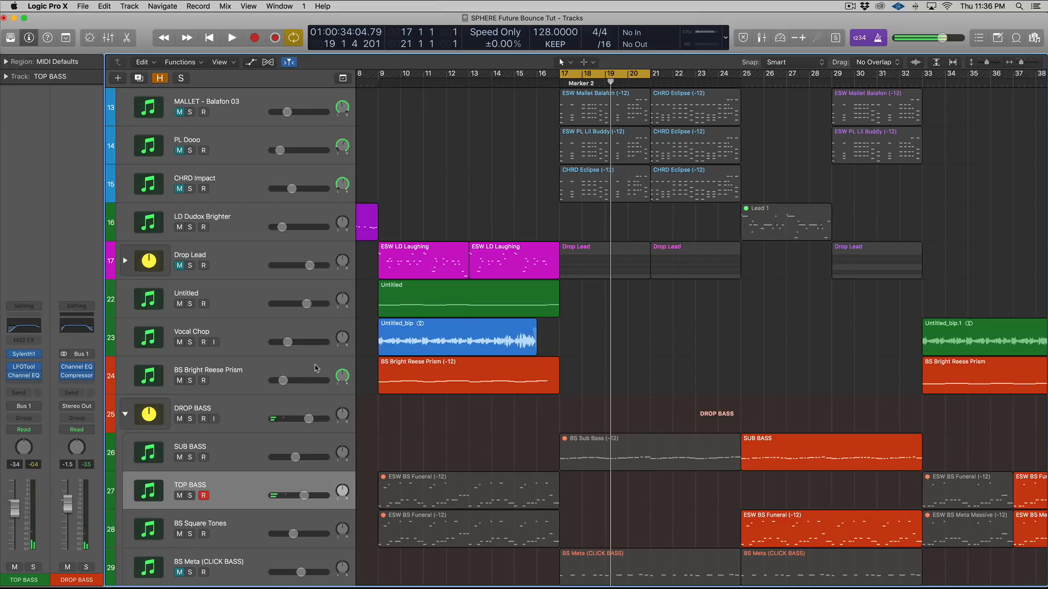
mouse_move(304, 495)
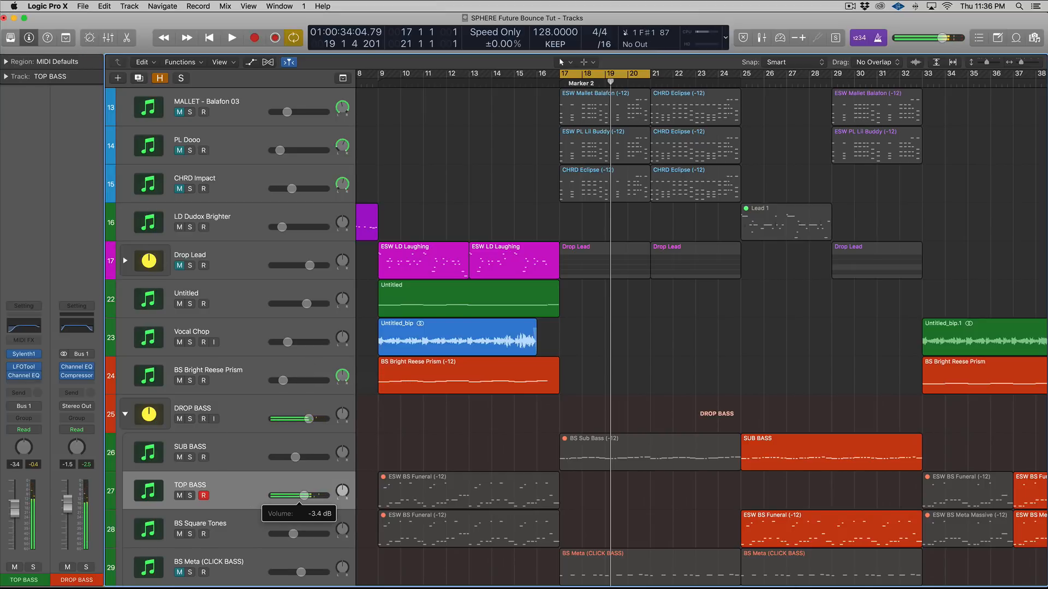
left_click_drag(304, 496, 290, 496)
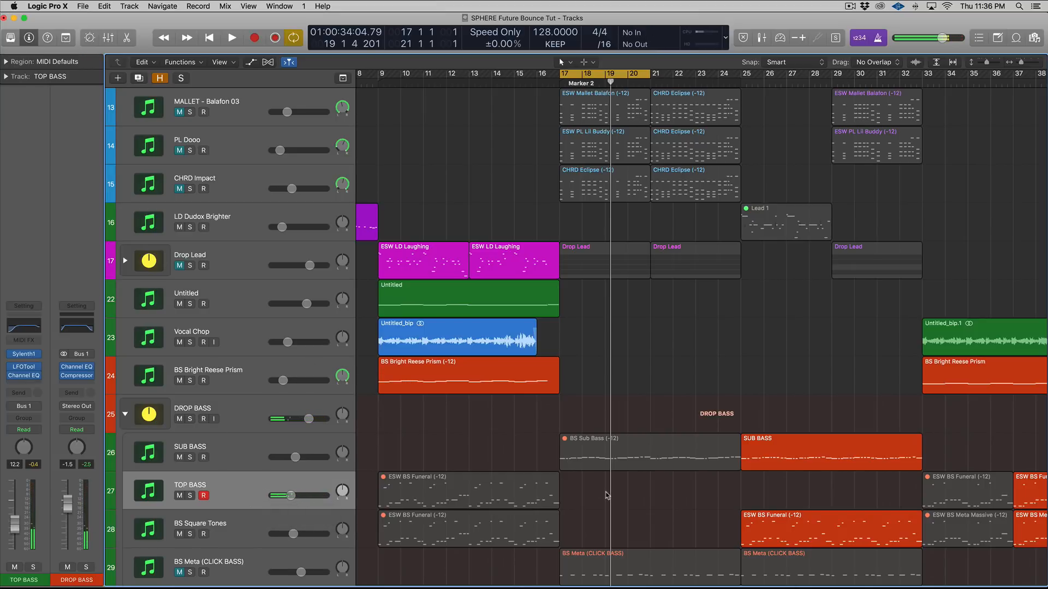
Move the muted ESW BS Funeral regions on the TOP BASS and BS Square Tones tracks from bar 9 back to bar 17
left_click_drag(605, 492, 649, 498)
left_click_drag(498, 483, 590, 517)
left_click_drag(468, 500, 574, 491)
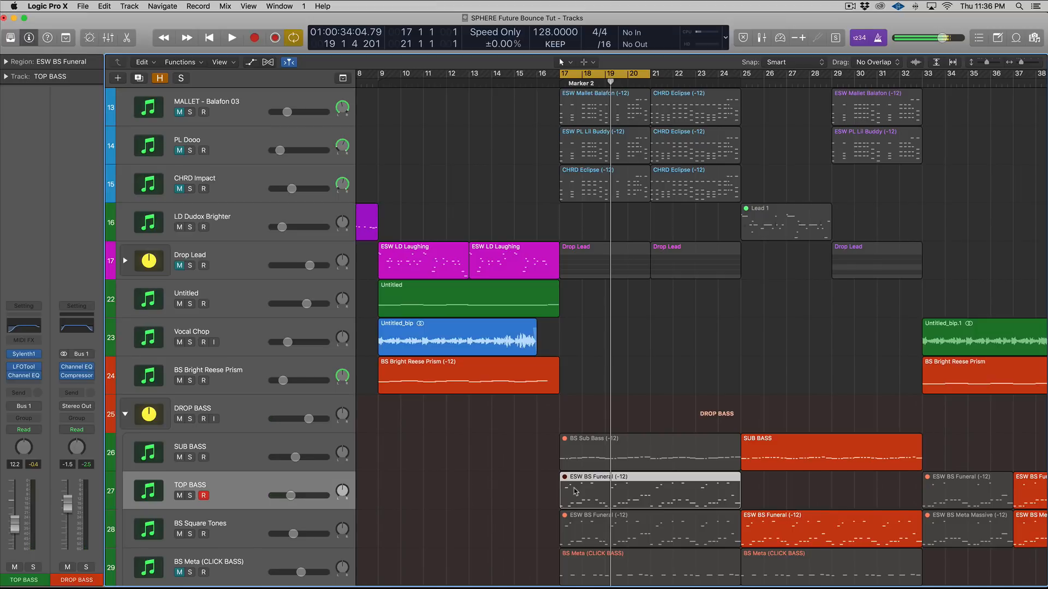
right_click(574, 489)
left_click(573, 489)
double_click(574, 491)
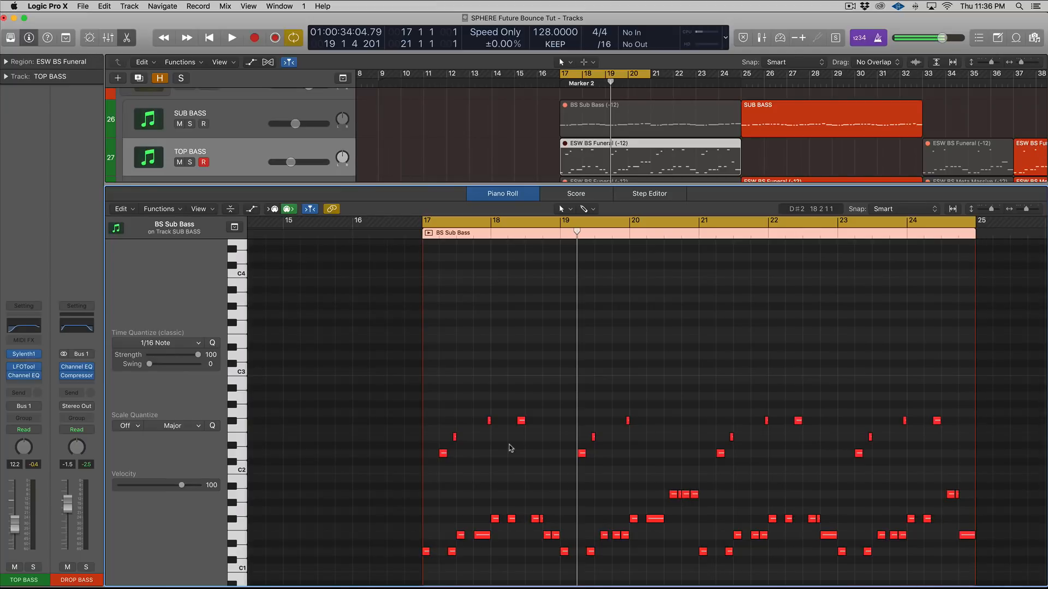
key("x")
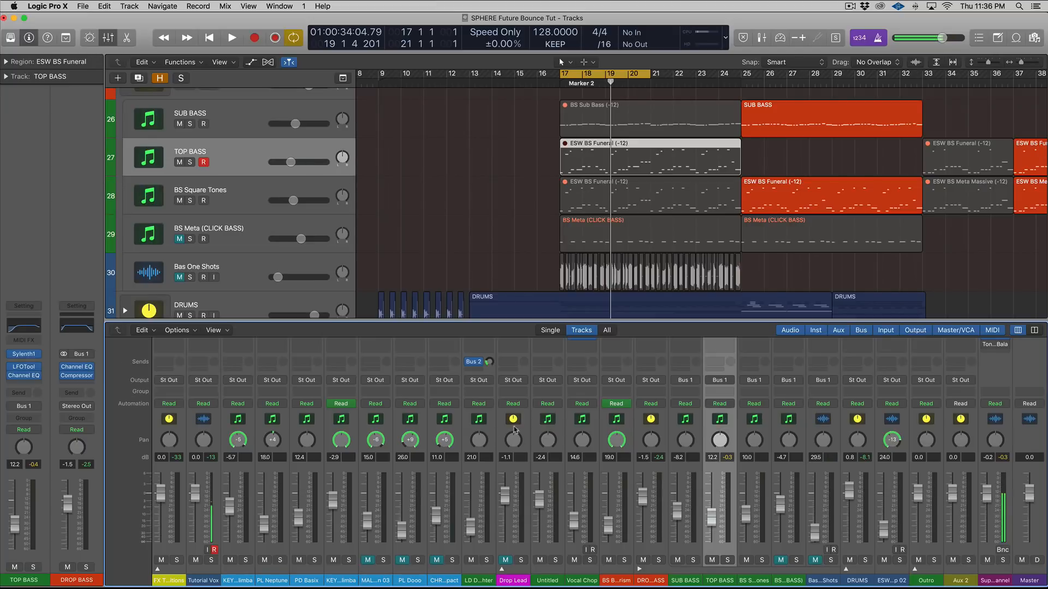
key("x")
Unmute the ESW BS Funeral region at bar 17 and play it with the TOP BASS track soloed
key("ctrl+m")
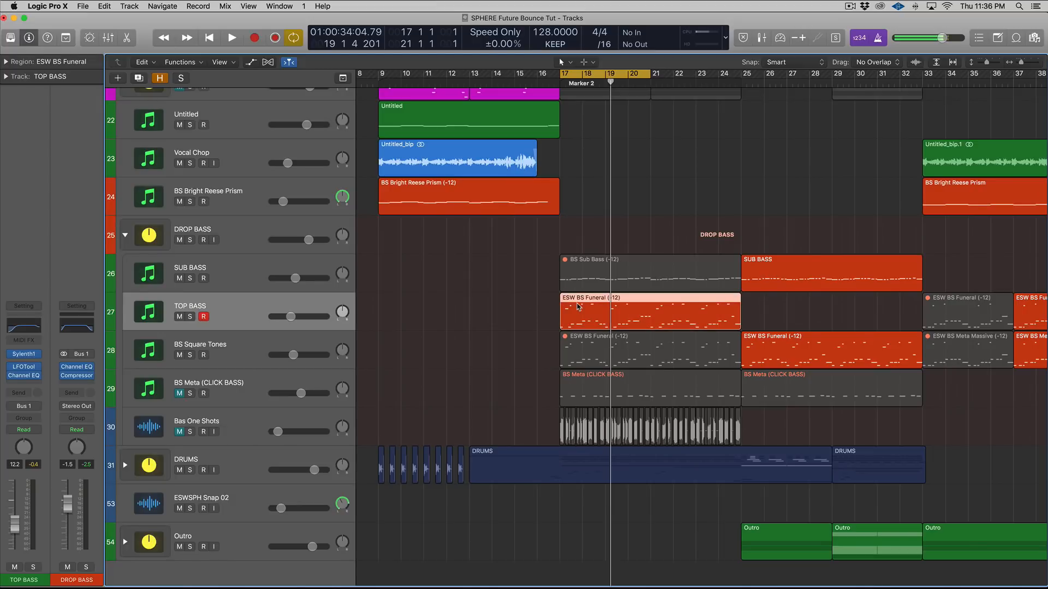
key("shift+space")
left_click(190, 317)
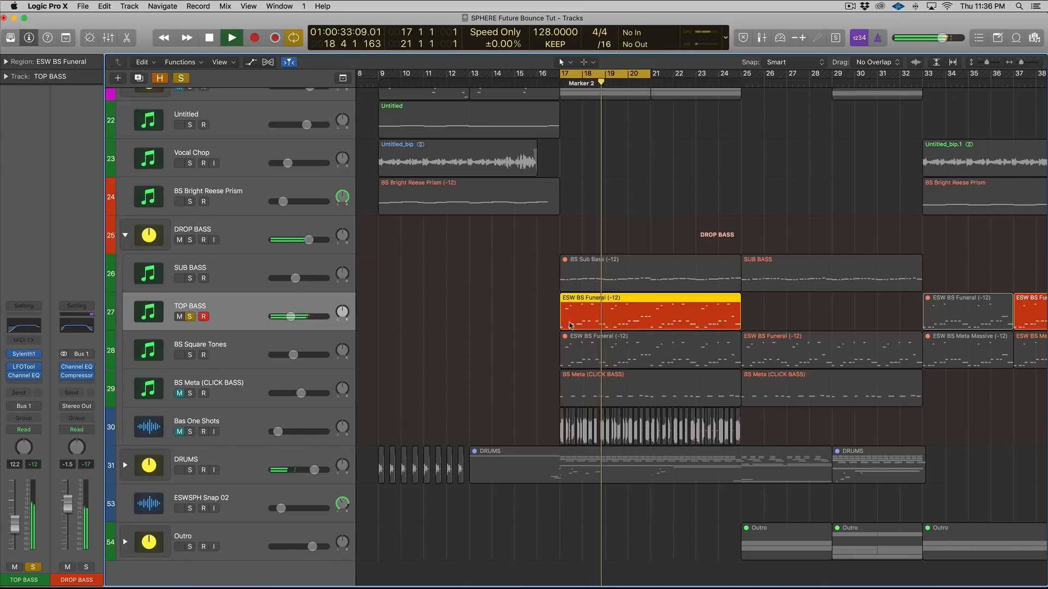
Open the TOP BASS track's ESW BS Funeral region in the Piano Roll, stop playback and examine its note pattern
key("p")
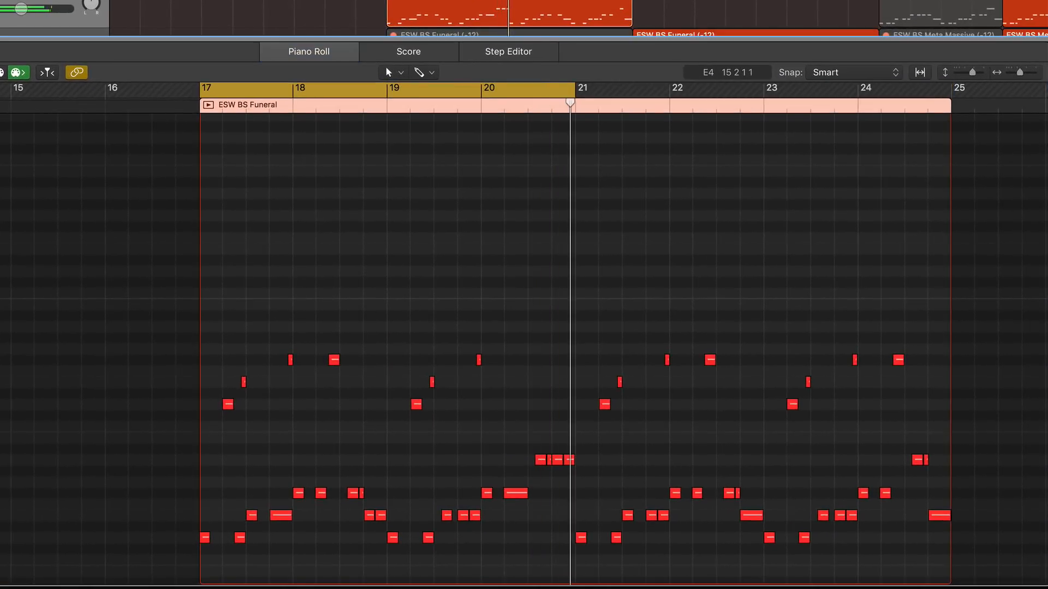
key("space")
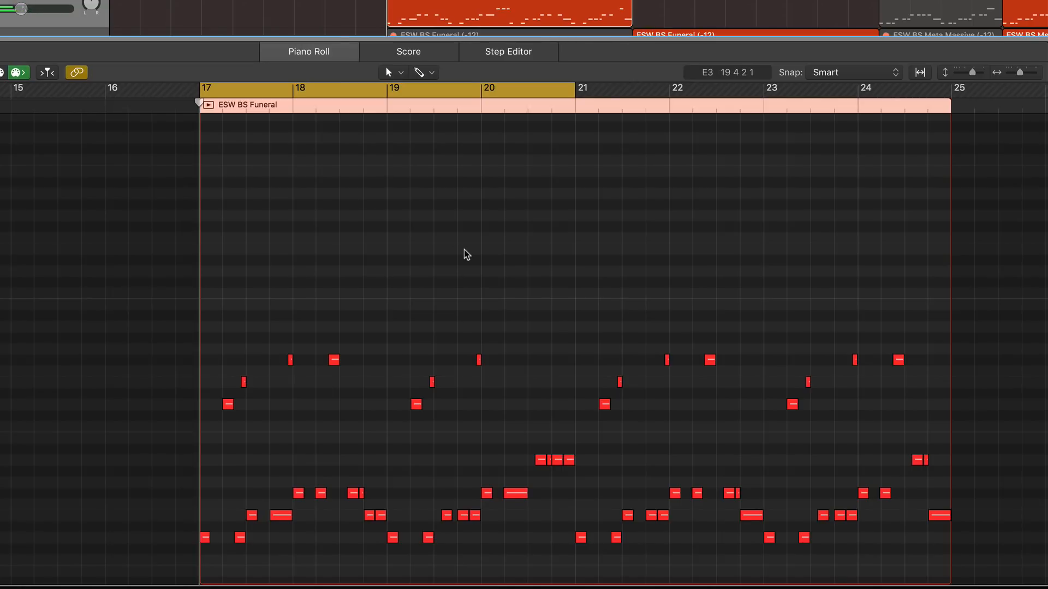
scroll(463, 251, "up", 5)
scroll(385, 315, "down", 5)
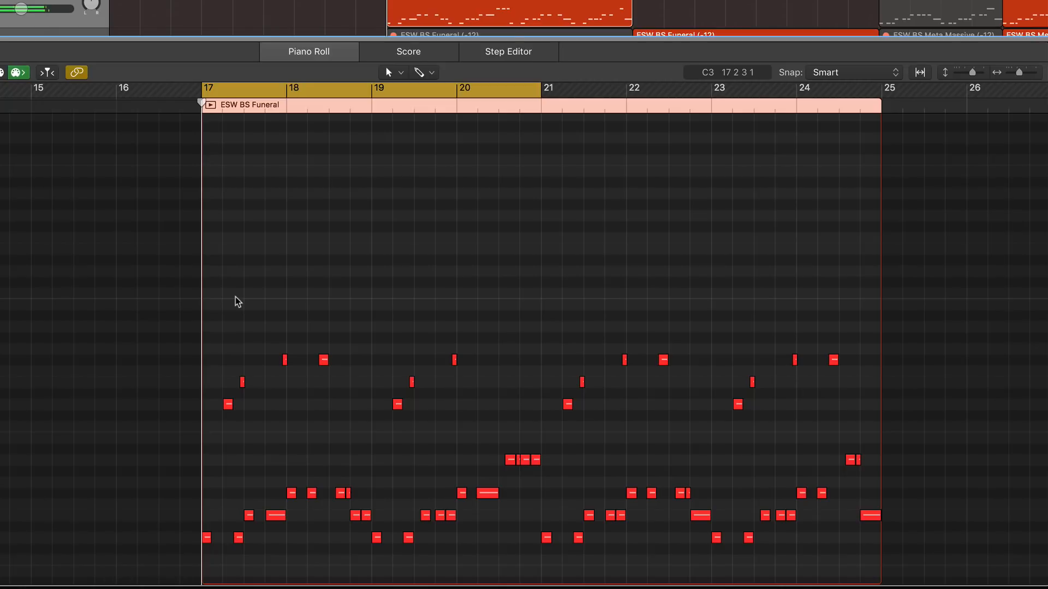
Try lowering the D2 note at 17 2 1, undo the move, and inspect the note's pitch and position
scroll(308, 400, "up", 8)
left_click_drag(287, 404, 291, 437)
key("super+z")
left_click(290, 405)
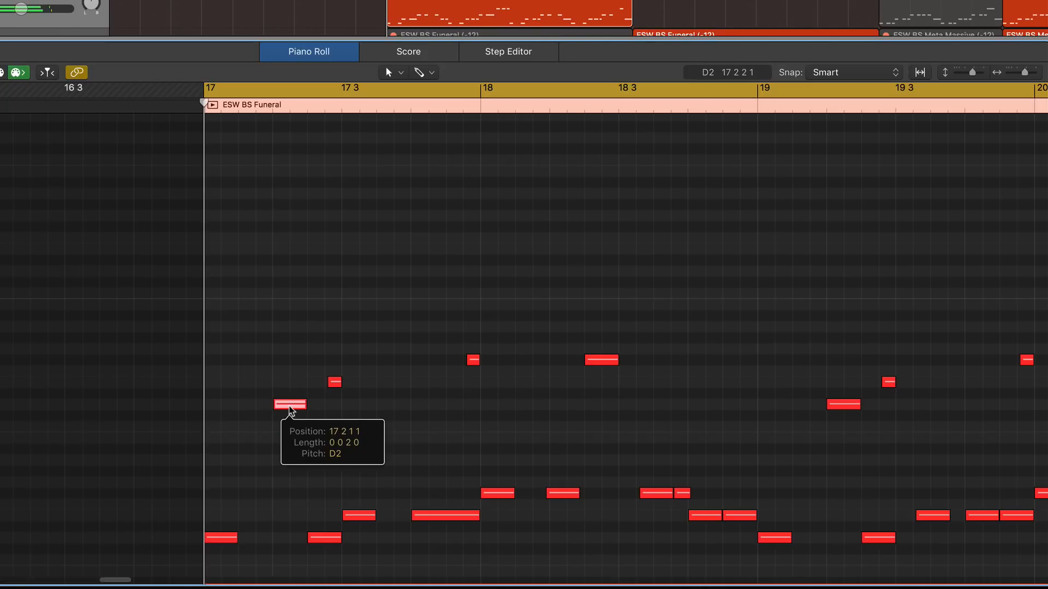
mouse_move(290, 410)
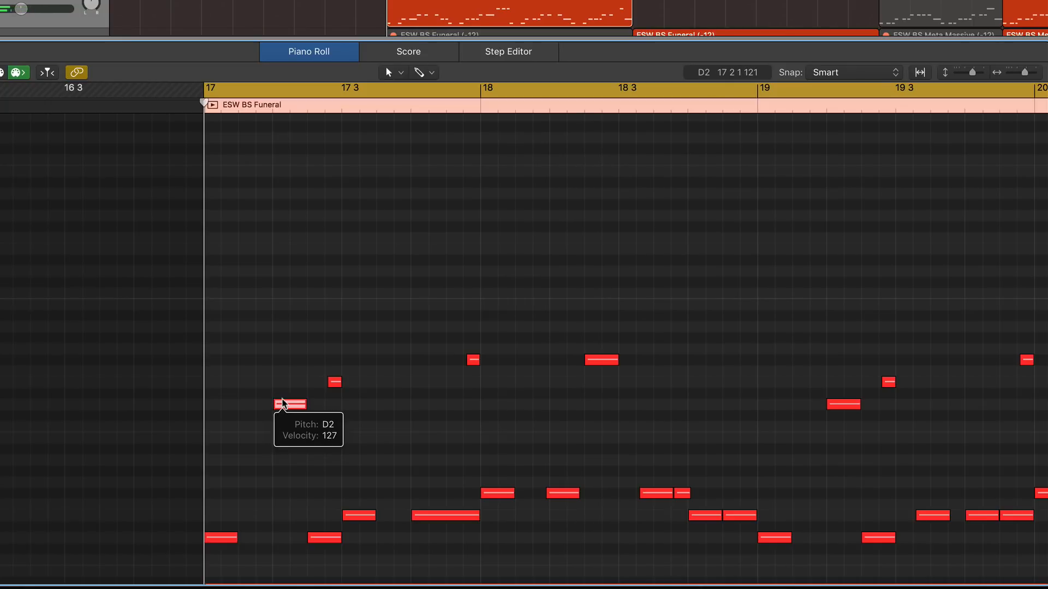
left_click(286, 342, "ctrl+alt")
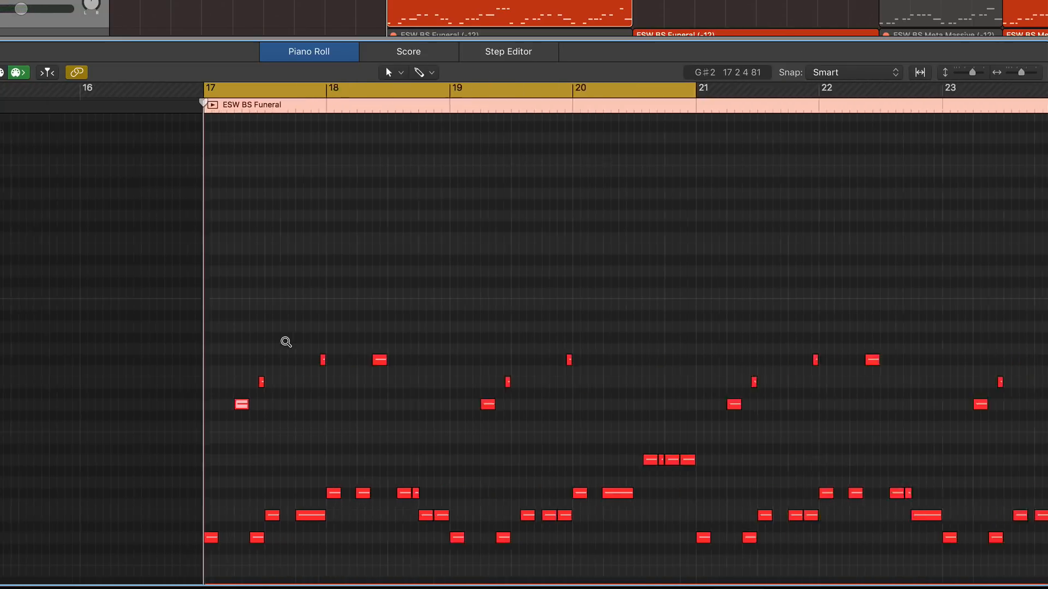
Solo the ESW BS Funeral region and play it with all notes from D2 upward temporarily muted
scroll(240, 327, "down", 5)
key("ctrl+s")
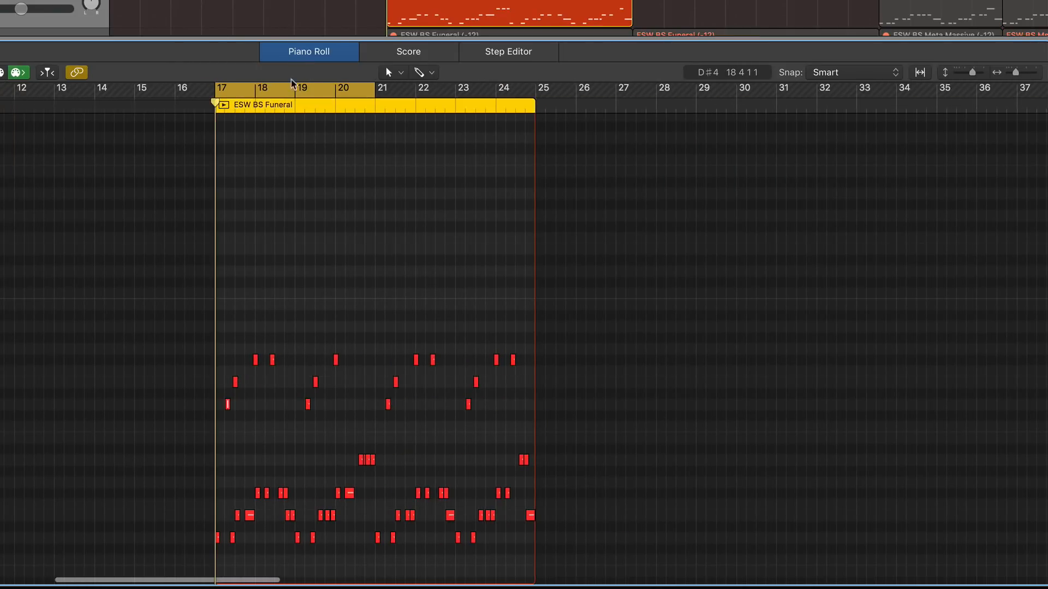
left_click_drag(224, 342, 529, 443)
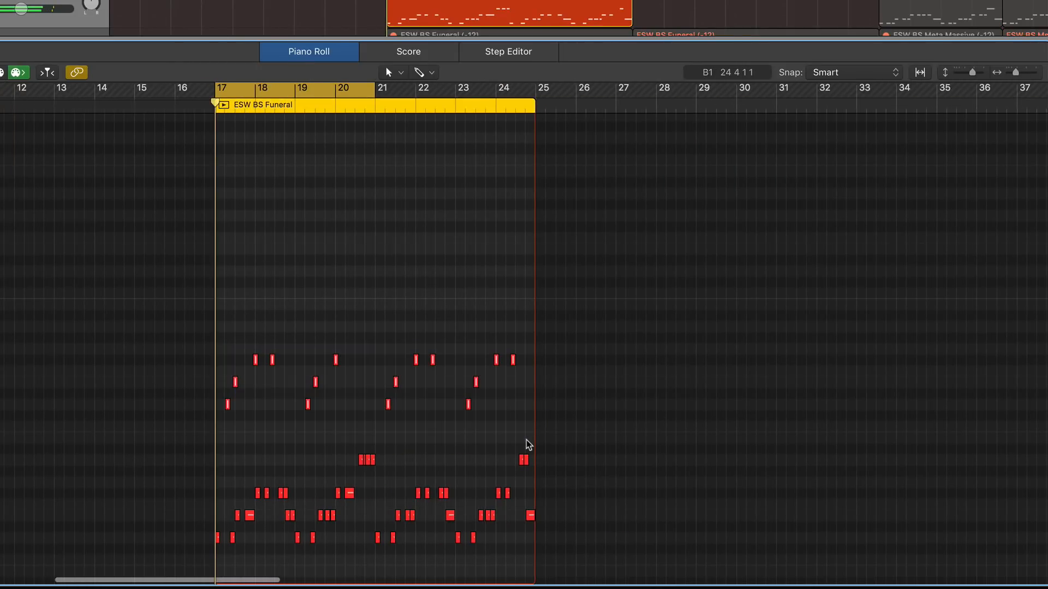
key("ctrl+m")
key("space")
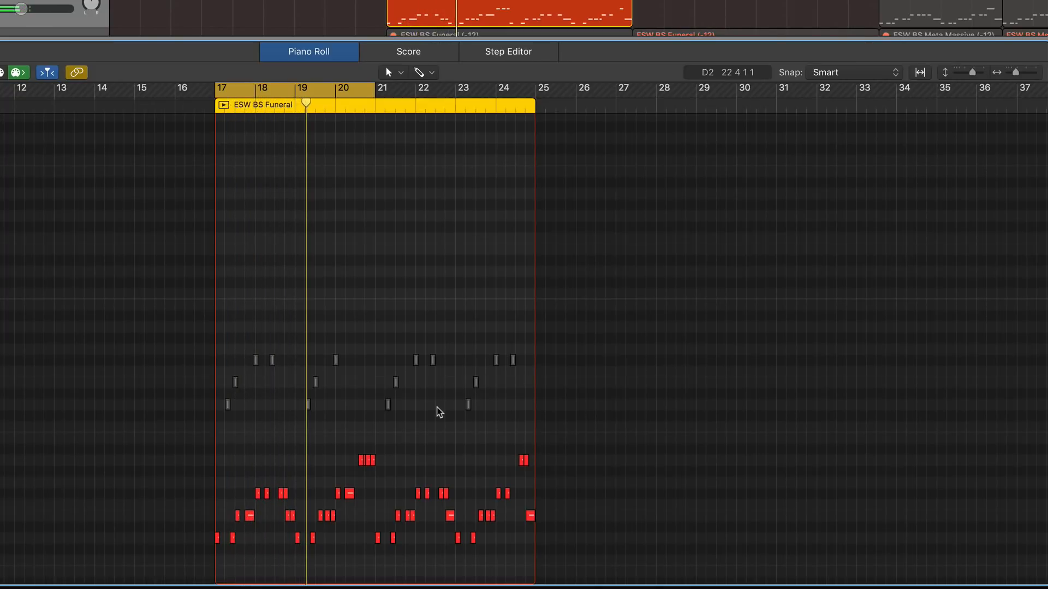
key("ctrl+m")
Try the D2 note at 17 2 1 an octave lower on D1 during playback, and return it to D2 to compare
scroll(386, 253, "up", 5)
scroll(339, 317, "up", 5)
scroll(339, 316, "left", 10)
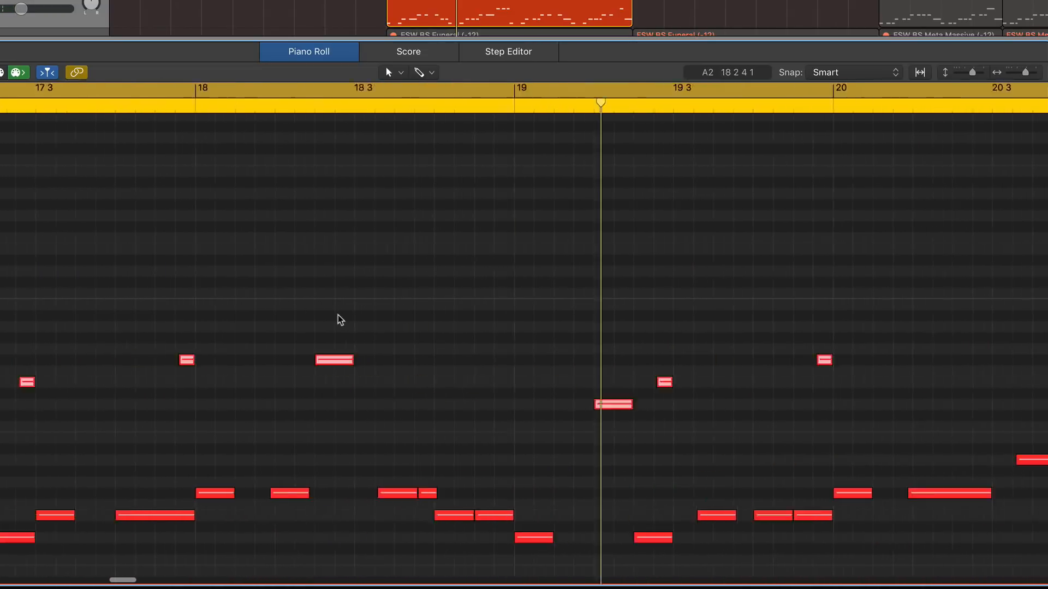
left_click(568, 400)
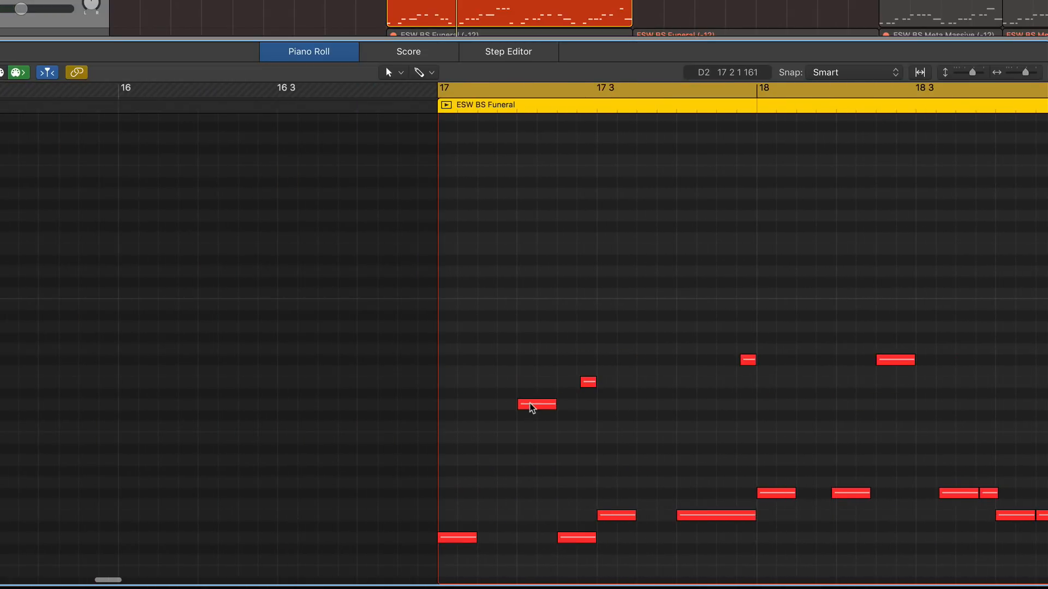
left_click_drag(533, 404, 528, 542)
key("space")
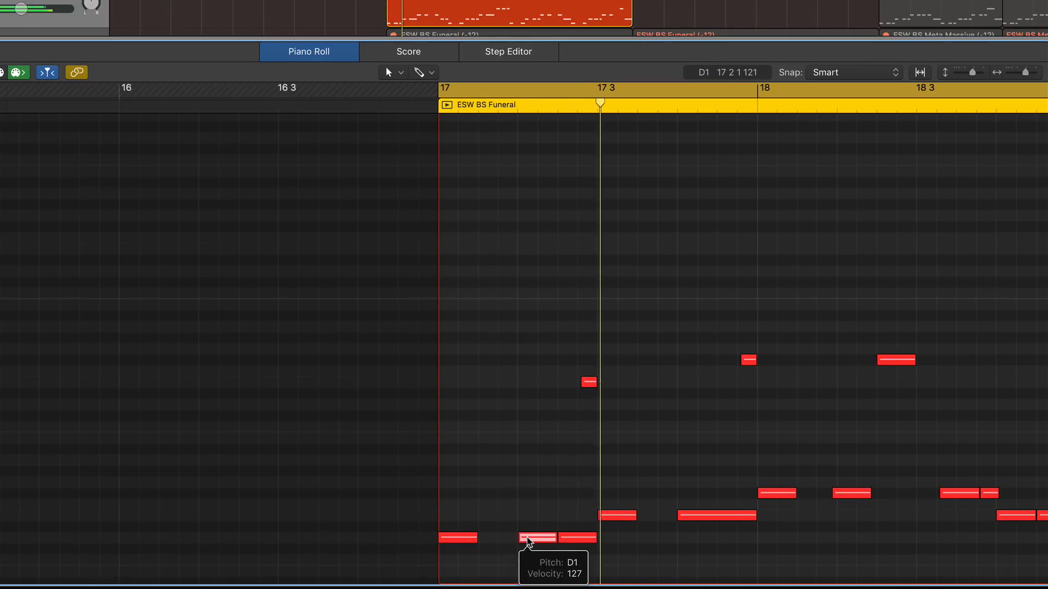
left_click_drag(533, 538, 531, 412)
key("space")
scroll(533, 418, "right", 5)
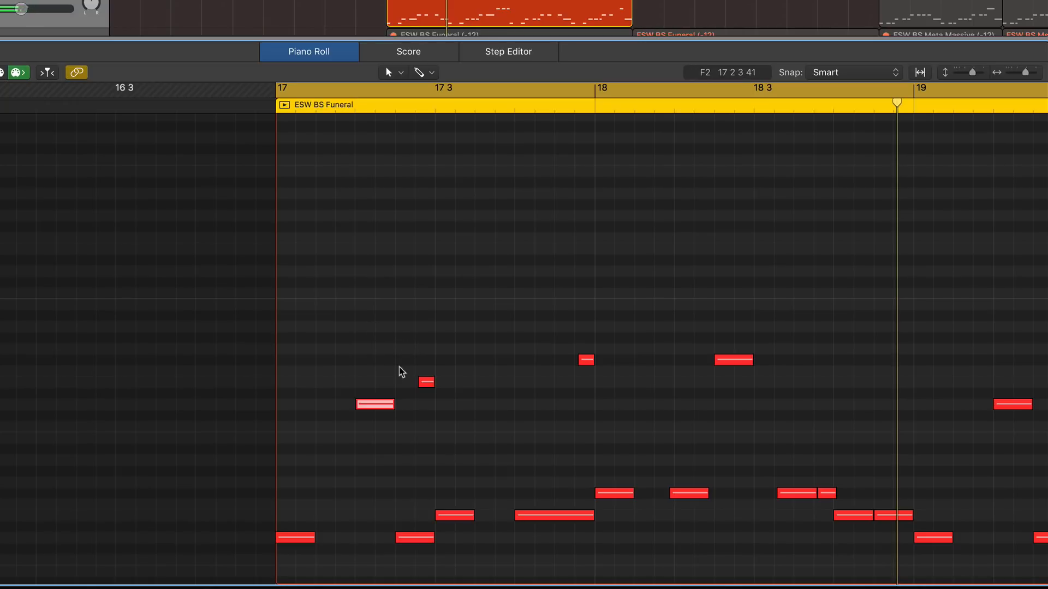
Compare the short E2 note just before 17 3 with the E1 note that starts at 17 3
left_click_drag(429, 387, 431, 388)
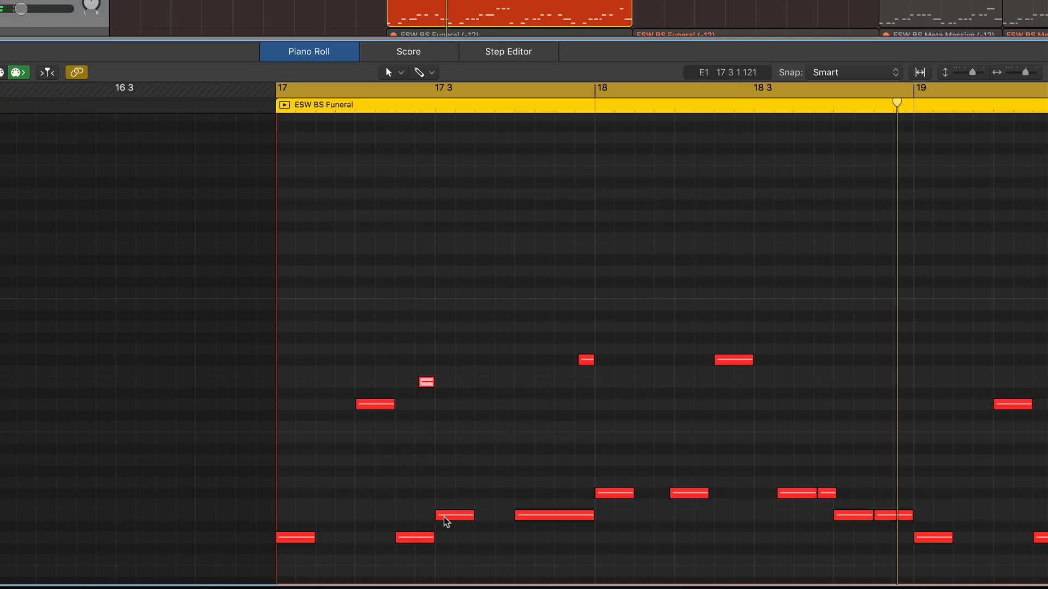
mouse_move(447, 522)
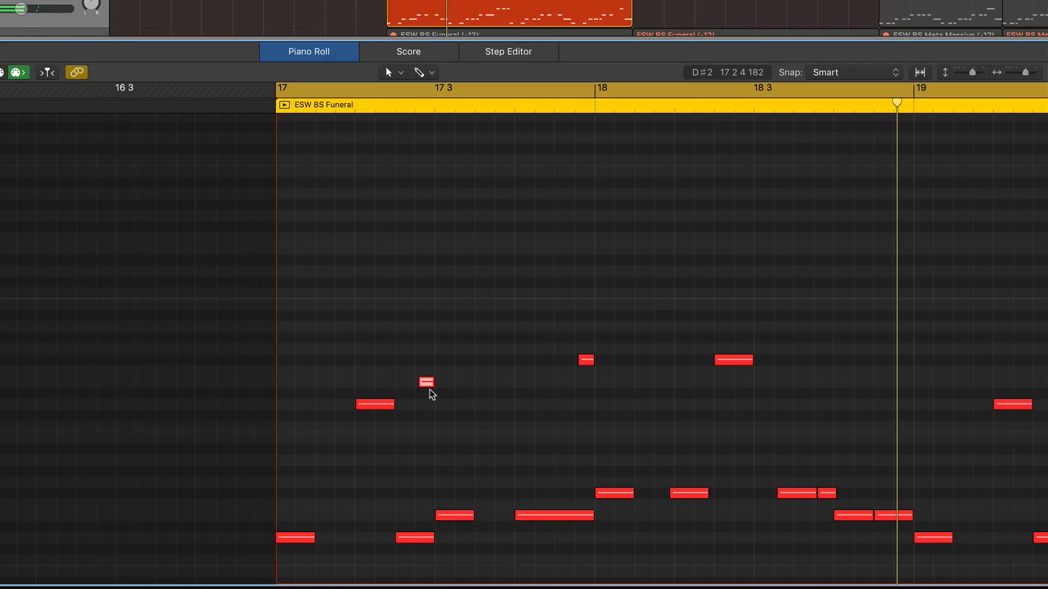
scroll(423, 212, "up", 1)
left_click(464, 516)
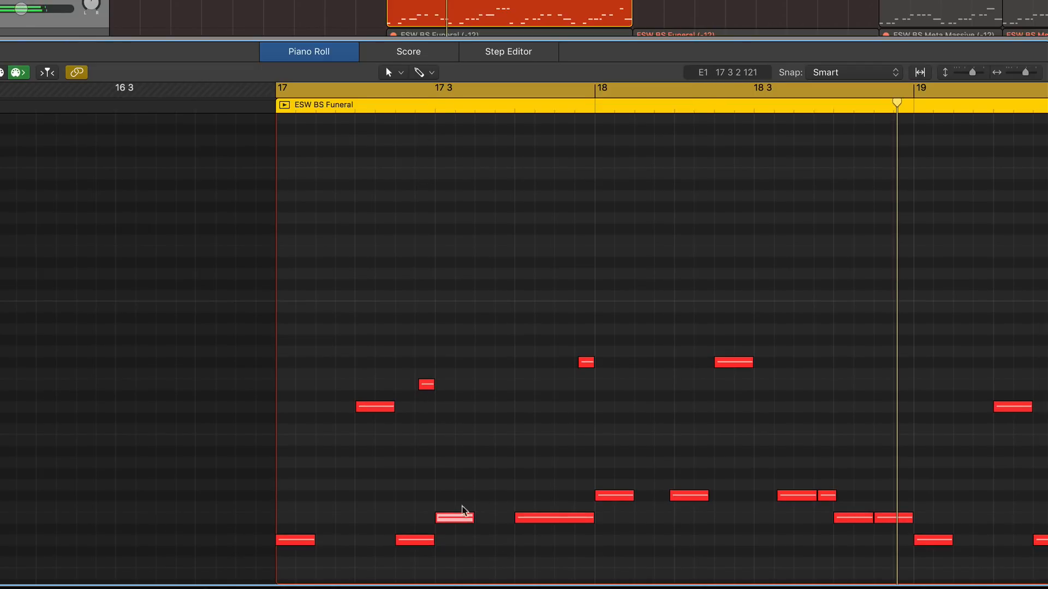
Move the playhead to 17 2 4 and play the soloed ESW BS Funeral pattern from there
left_click(414, 114)
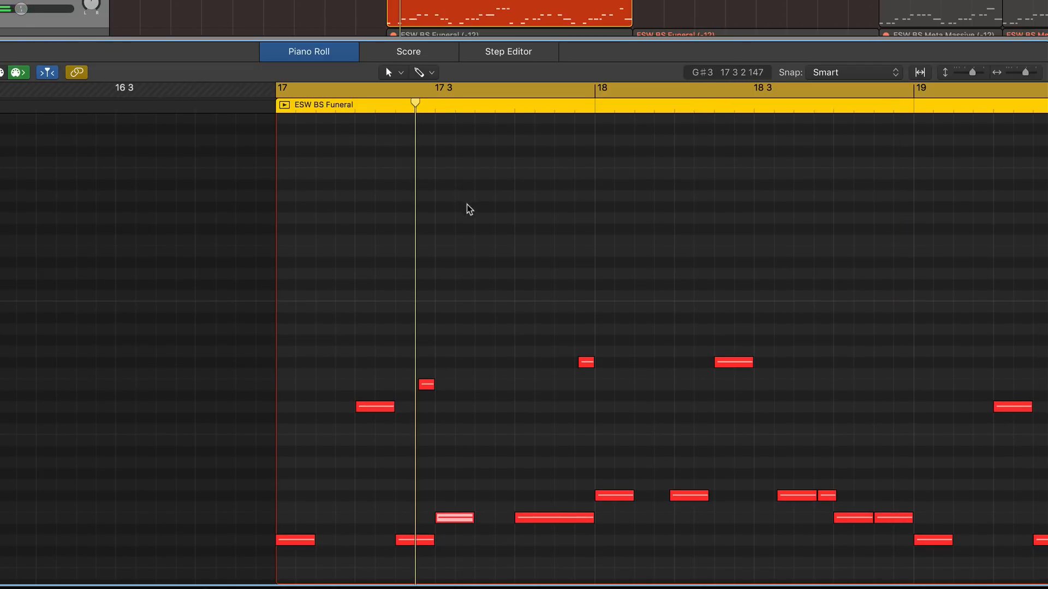
key("super+Right")
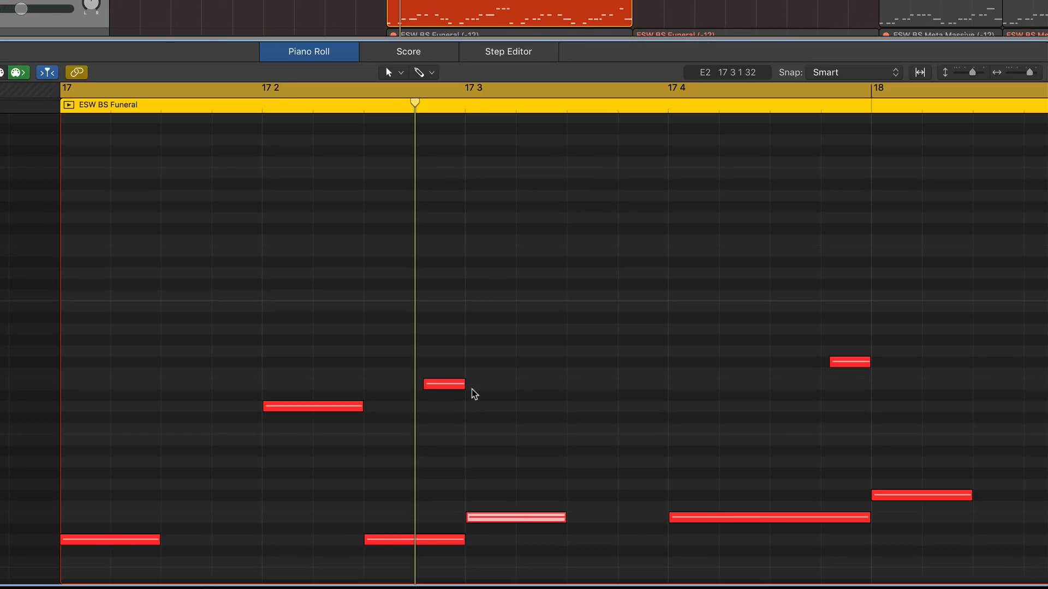
key("super+Left")
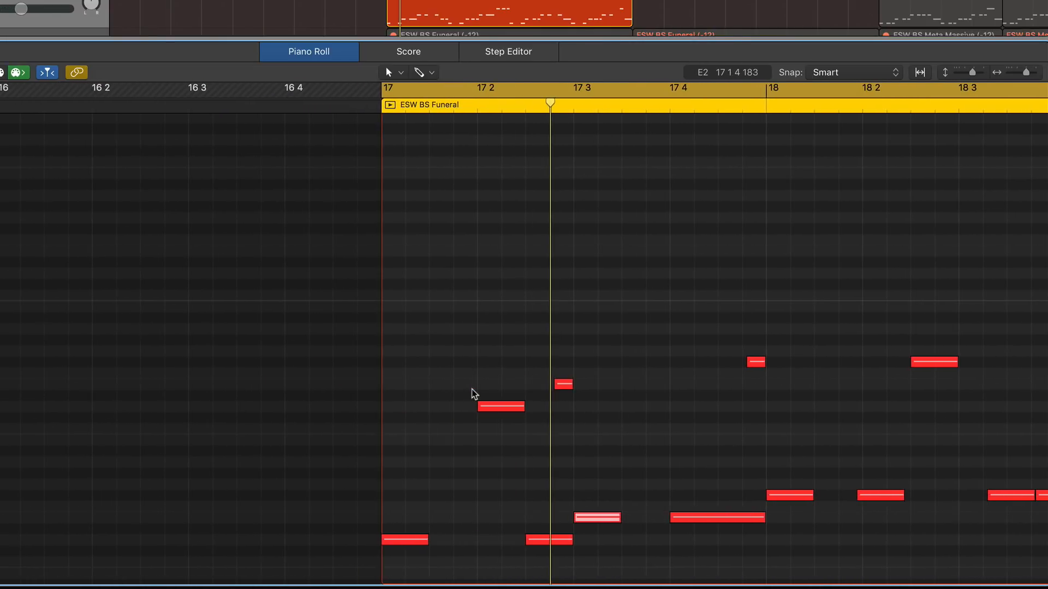
scroll(472, 393, "left", 5)
key("space")
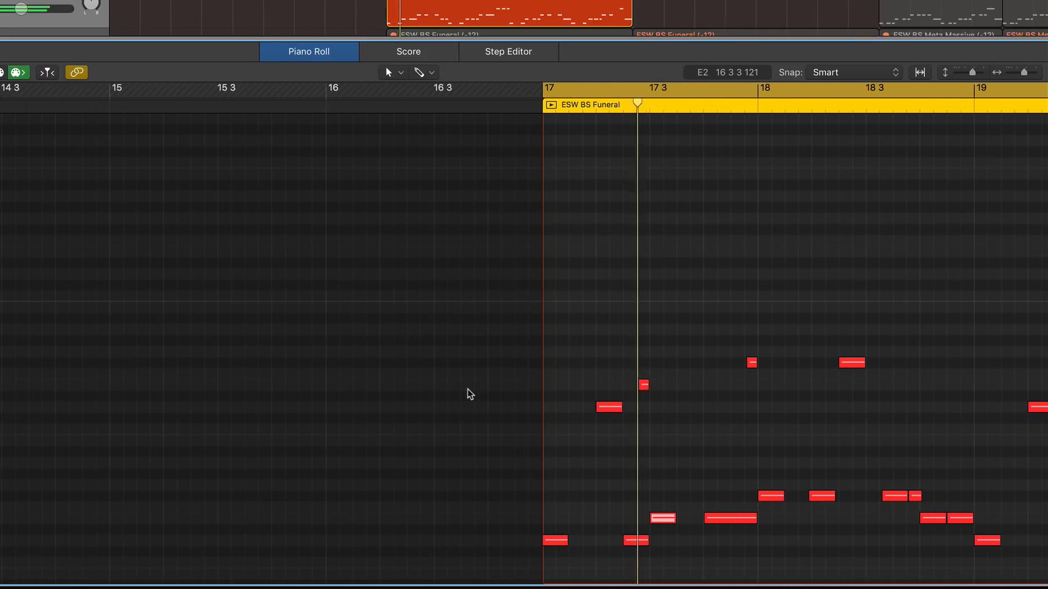
scroll(475, 394, "right", 1)
scroll(478, 393, "right", 3)
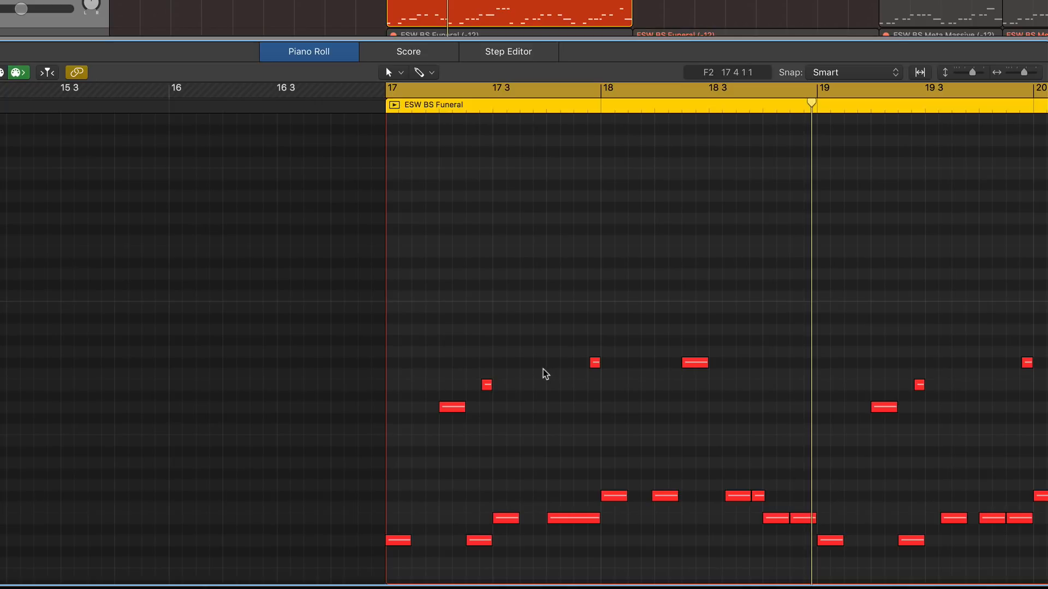
Examine the high F#2 notes just before bar 18 and at 18 2 3 against the lower notes around them
scroll(543, 370, "up", 6)
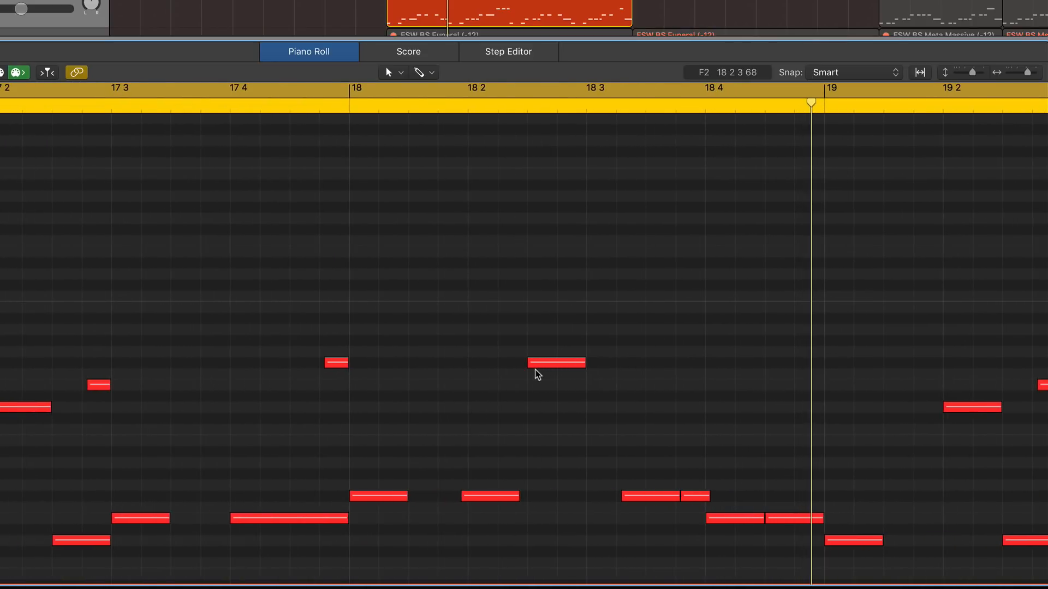
scroll(536, 370, "left", 3)
scroll(532, 375, "left", 5)
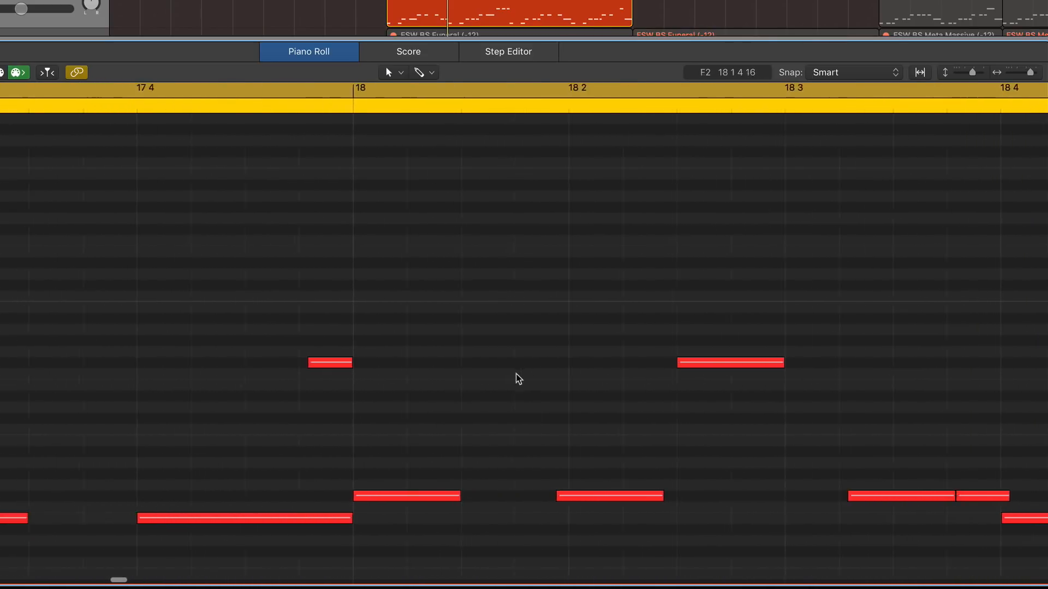
key("space")
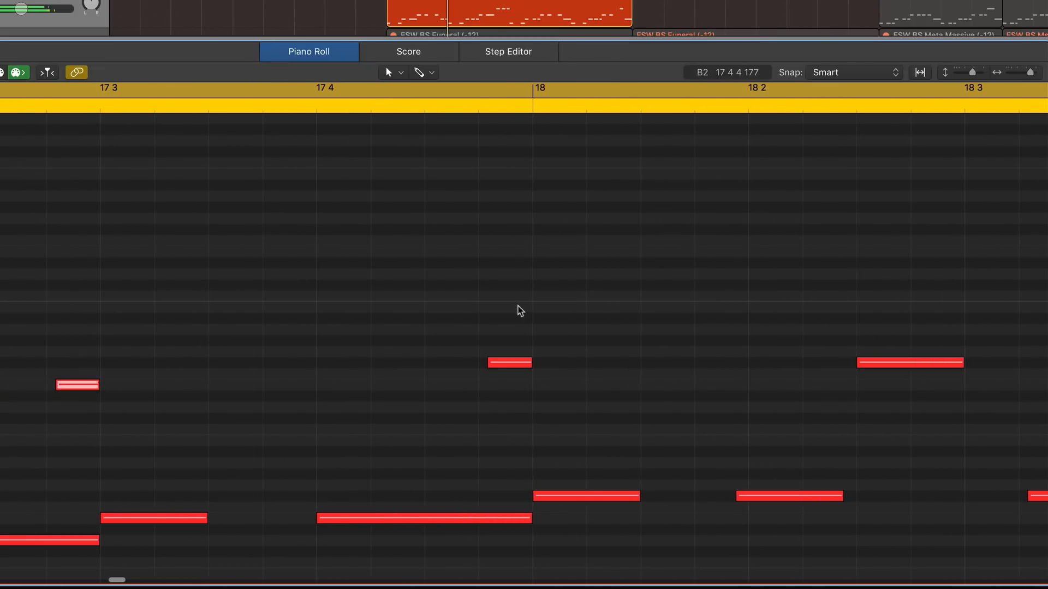
left_click_drag(674, 447, 573, 562)
left_click_drag(890, 450, 975, 539)
scroll(729, 353, "left", 1)
Try quantizing all notes in the ESW BS Funeral region, play the result and undo the quantization
left_click(213, 269)
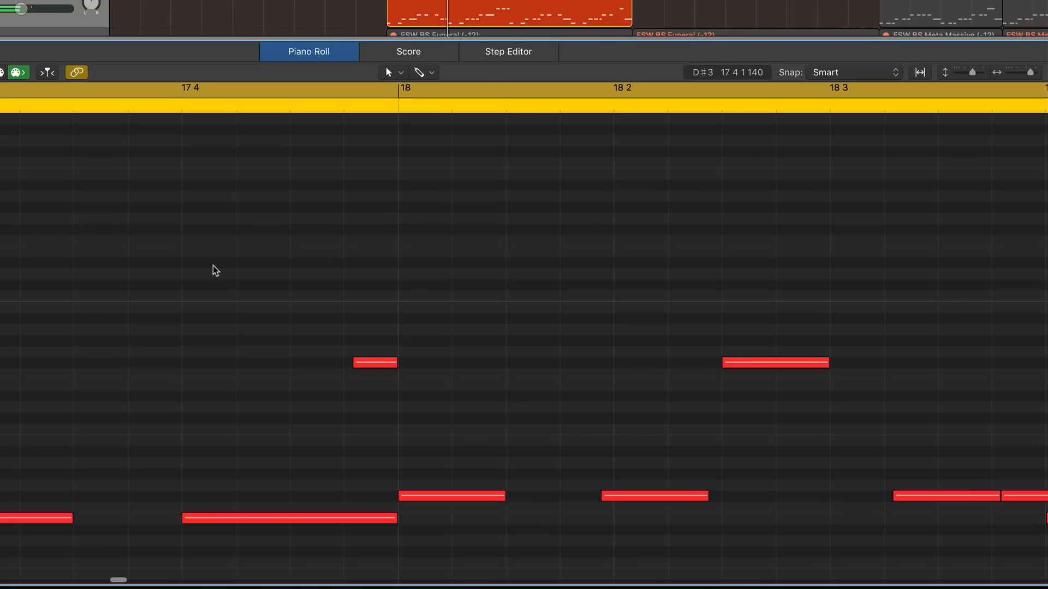
key("super+a")
key("q")
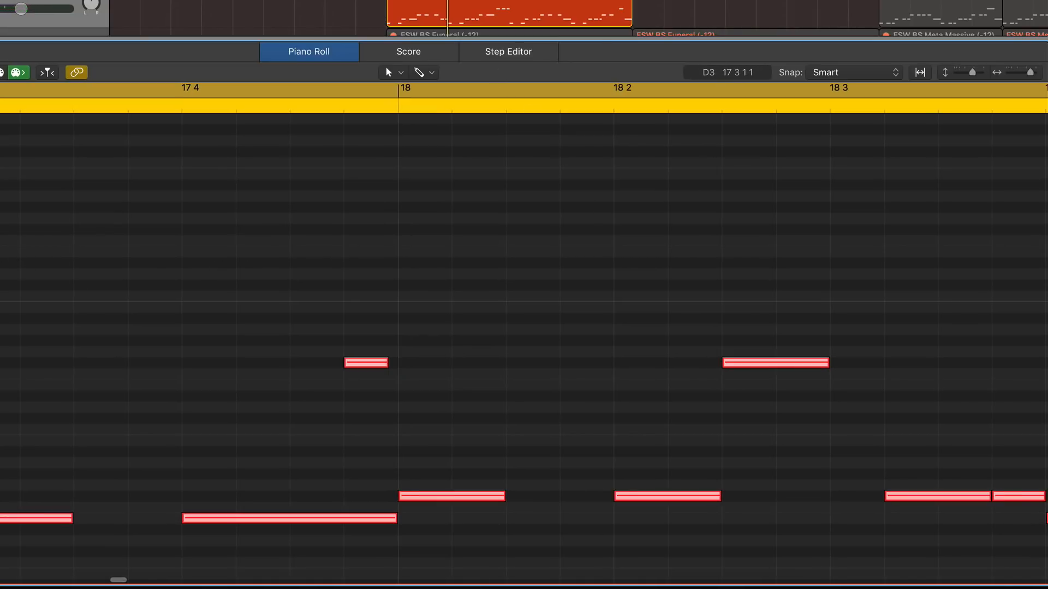
key("space")
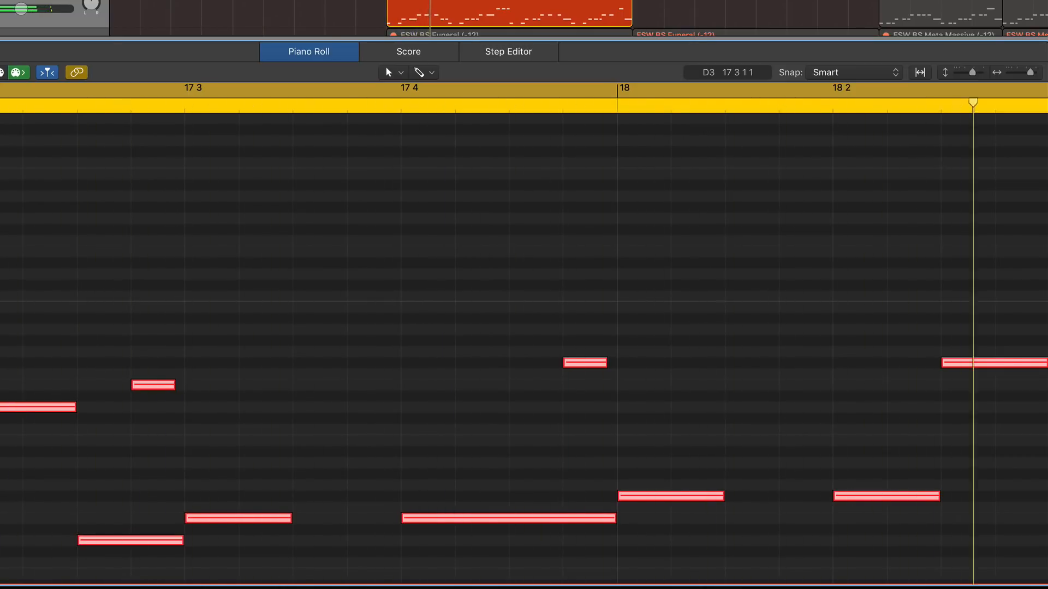
key("space")
key("super+z")
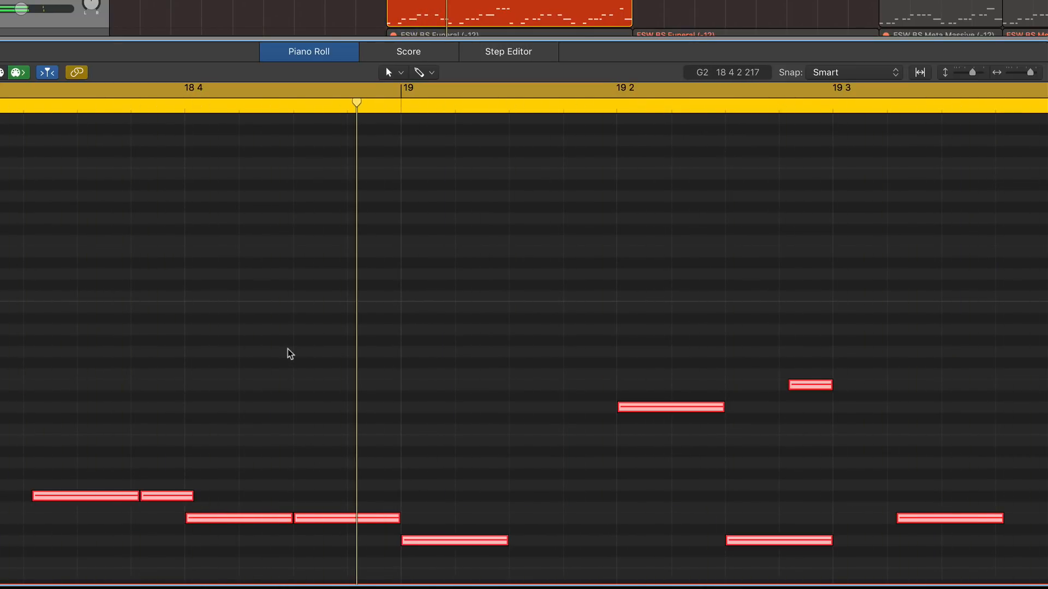
Deselect all notes in the region and turn off solo
key("super+Left")
scroll(287, 349, "left", 3)
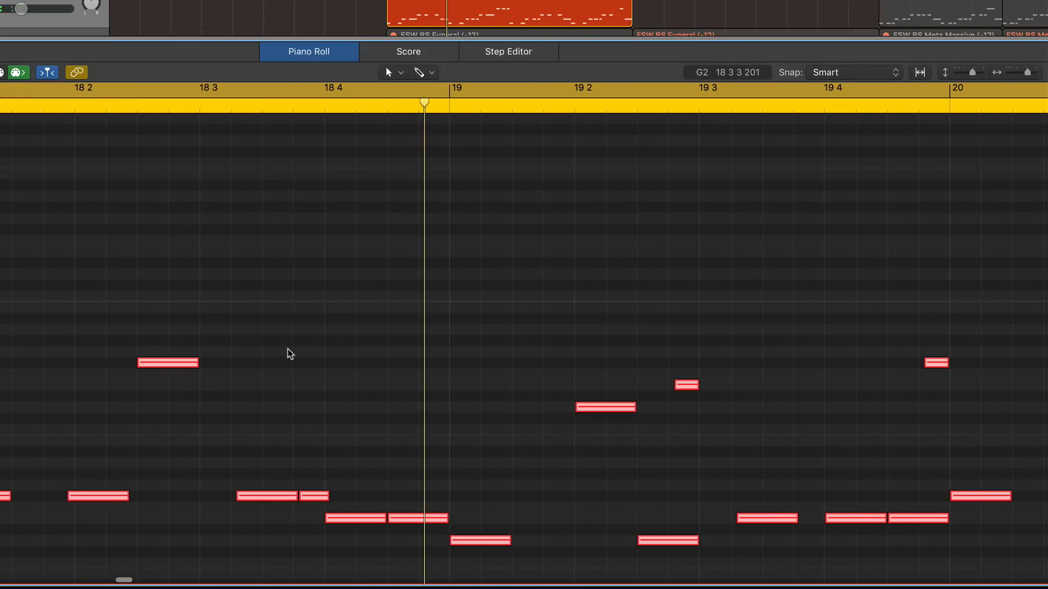
left_click(289, 354)
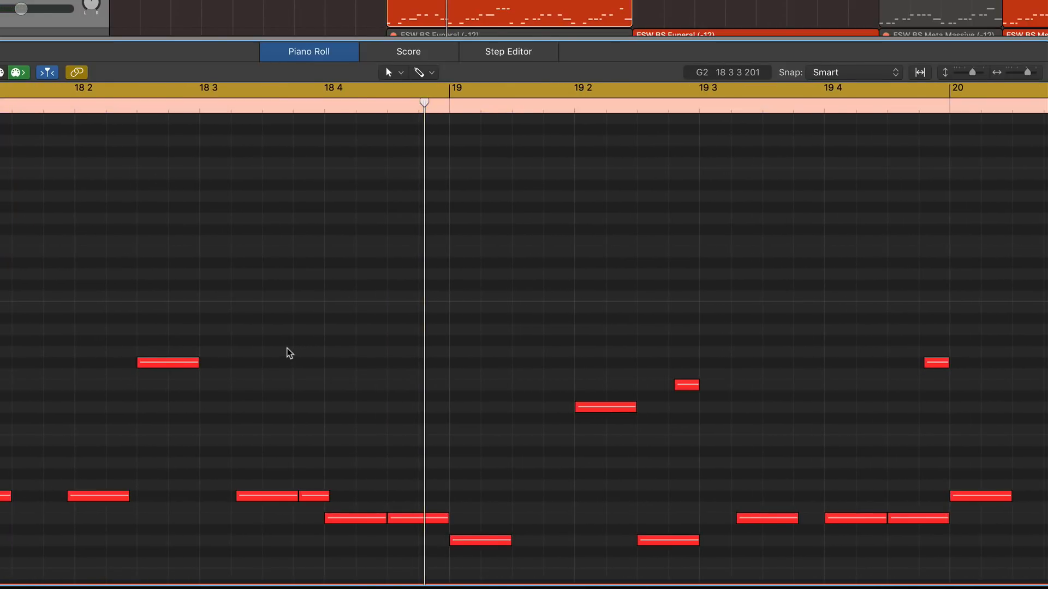
Place the playhead at 17 3, at 17 2 4 and at the start of the E2 note to compare its off-grid timing
scroll(289, 354, "left", 5)
scroll(289, 354, "left", 2)
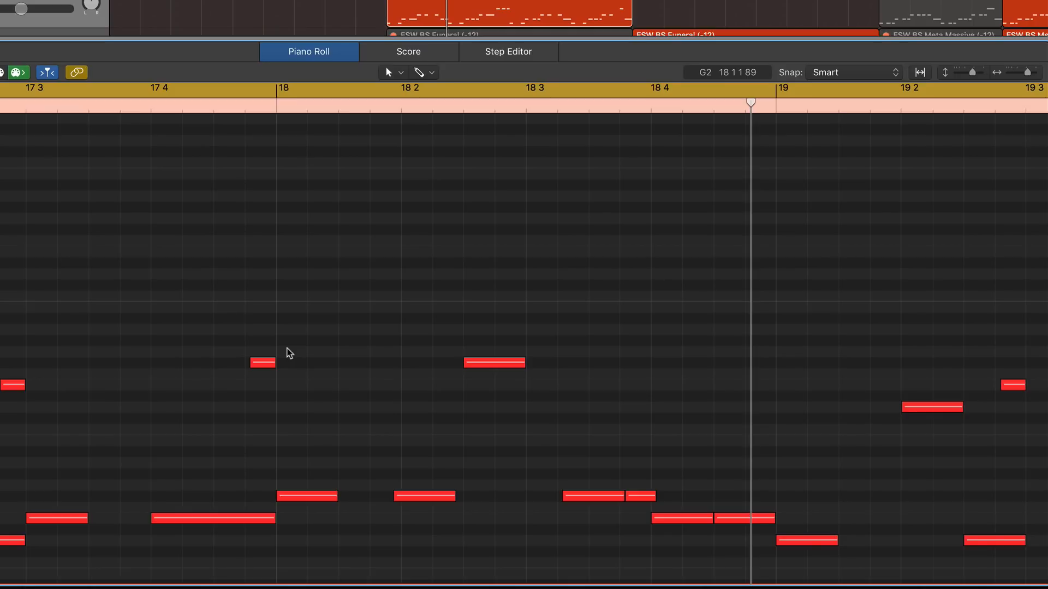
scroll(289, 354, "left", 10)
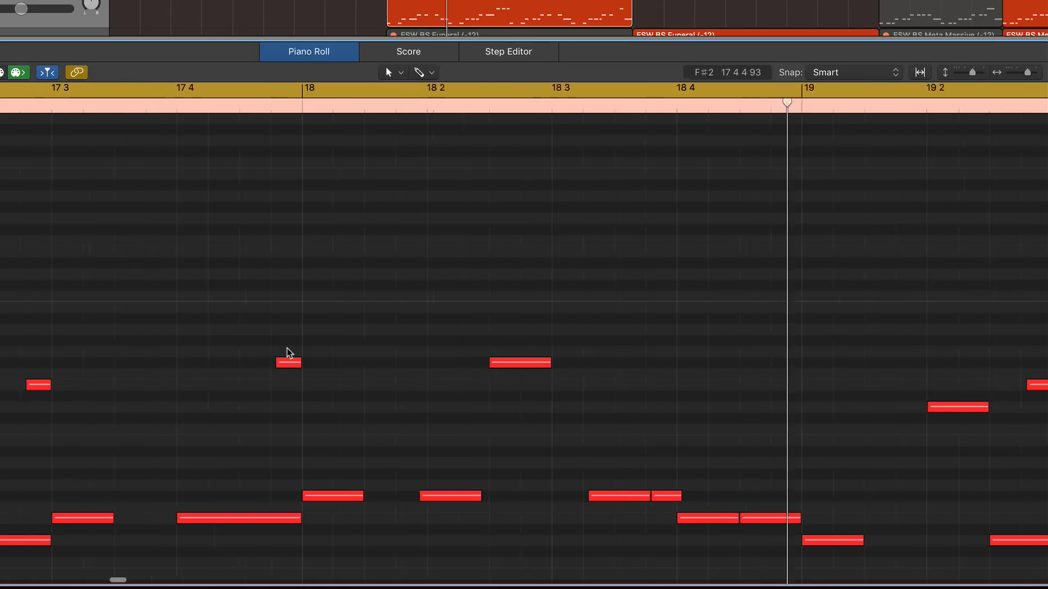
scroll(289, 354, "up", 1)
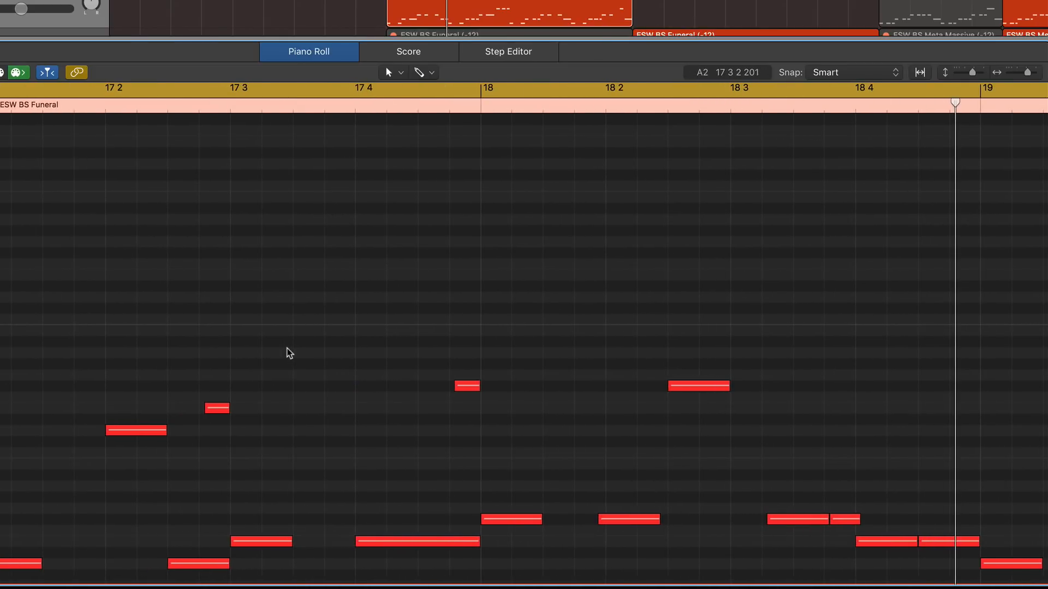
scroll(289, 354, "down", 10)
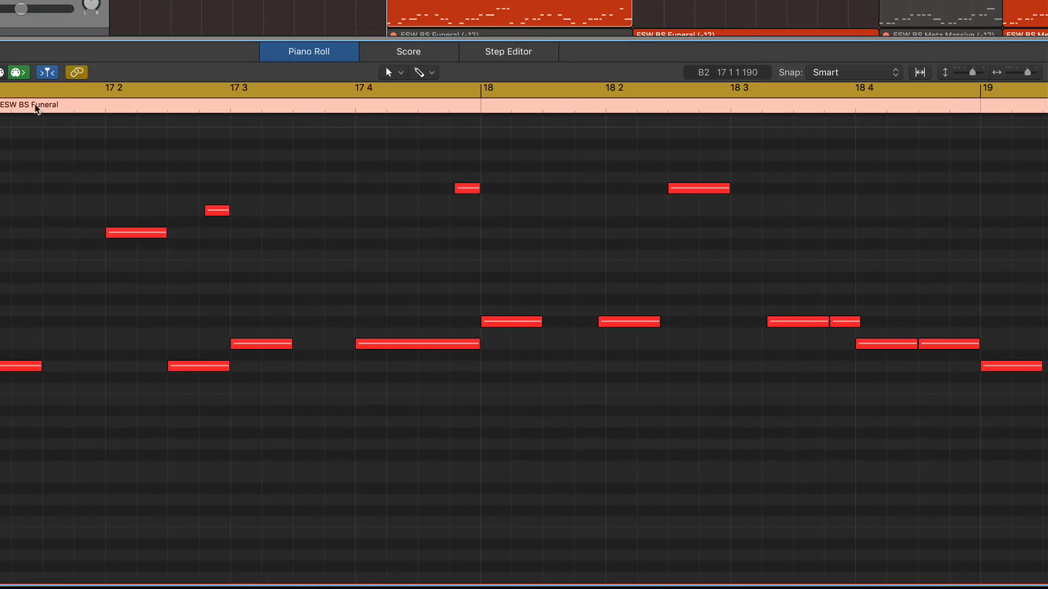
left_click(105, 110)
left_click(231, 107)
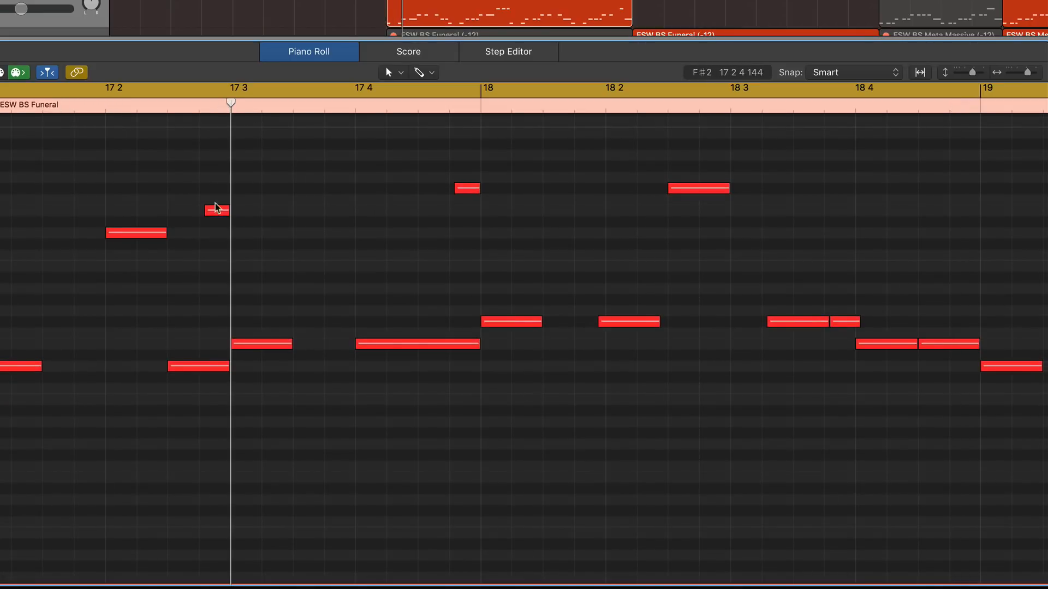
left_click(201, 111)
key("super+Right")
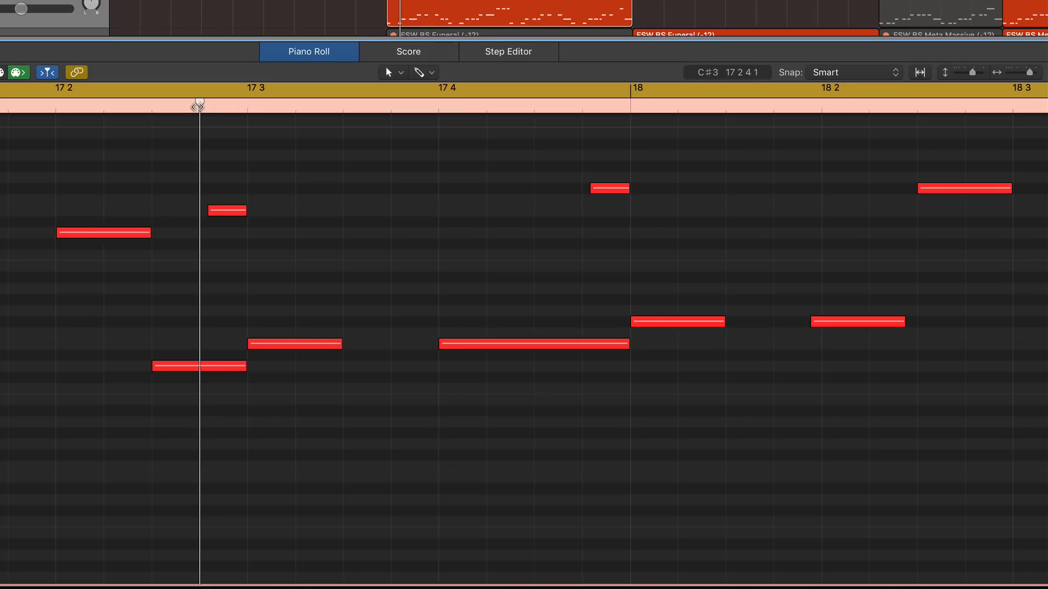
left_click_drag(198, 105, 206, 103)
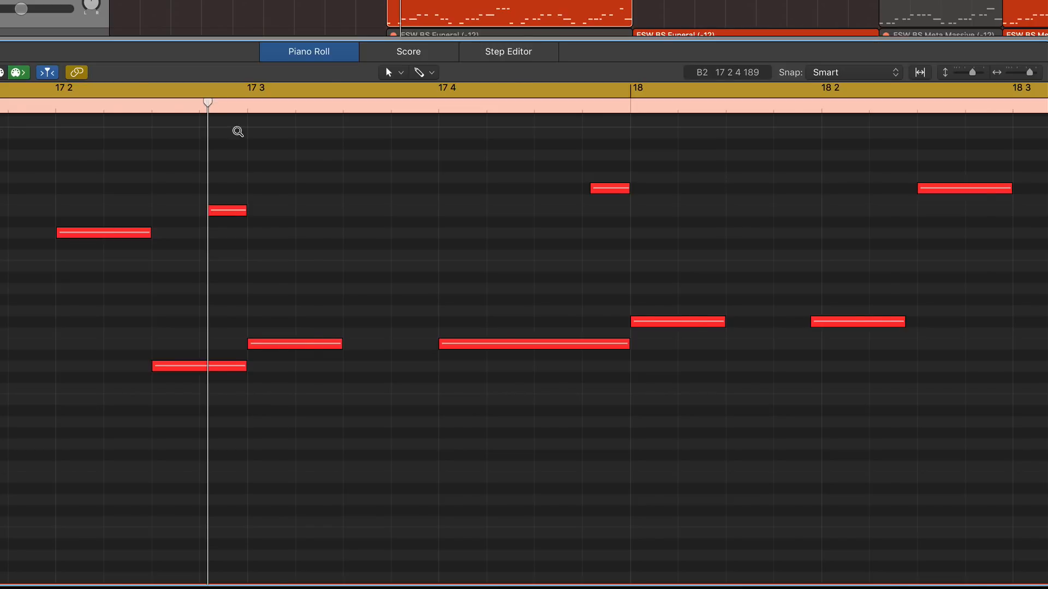
Show the Mixer in place of the Piano Roll, and solo and play the BS Square Tones track's first ESW BS Funeral region
scroll(267, 171, "left", 5)
key("super+Left")
key("super+Left")
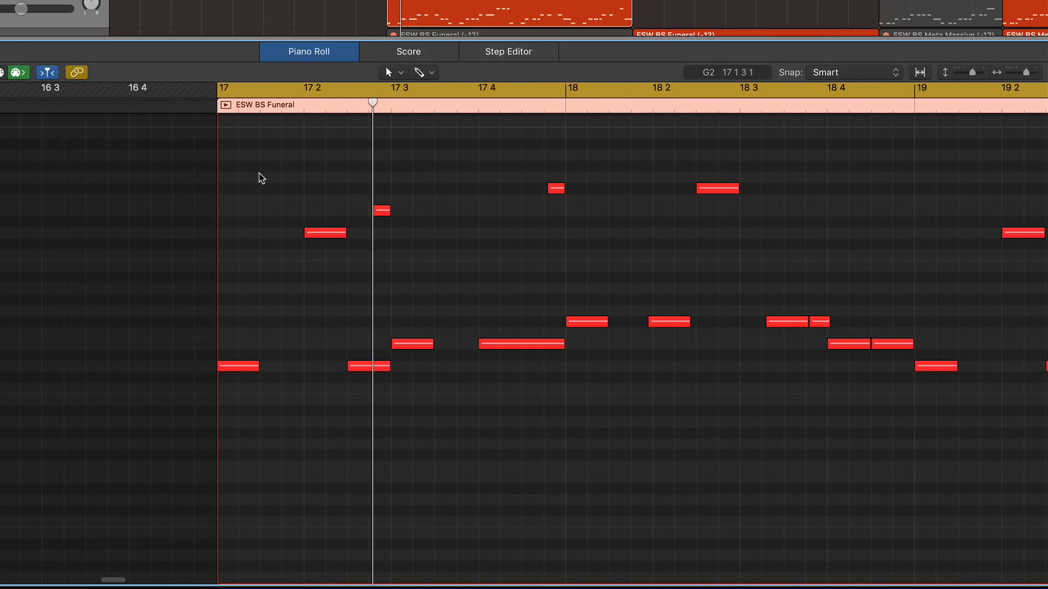
key("x")
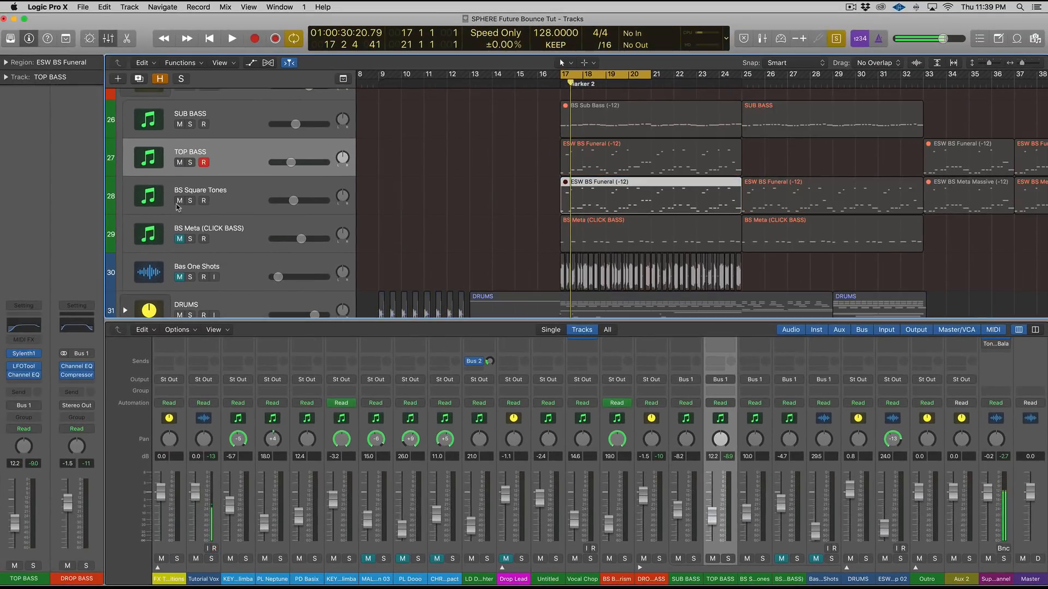
left_click(577, 169)
key("ctrl+s")
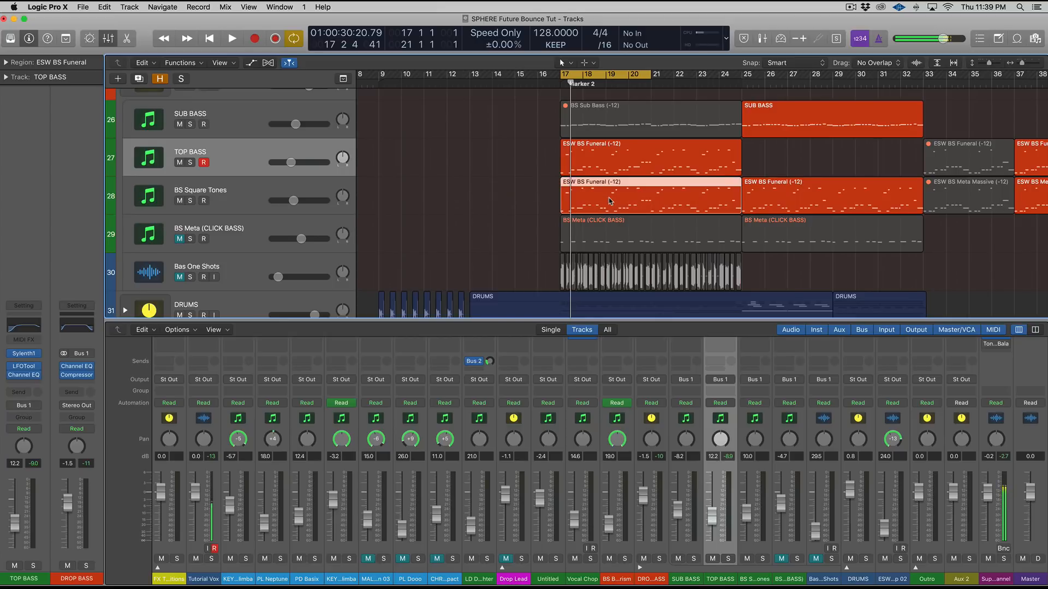
key("space")
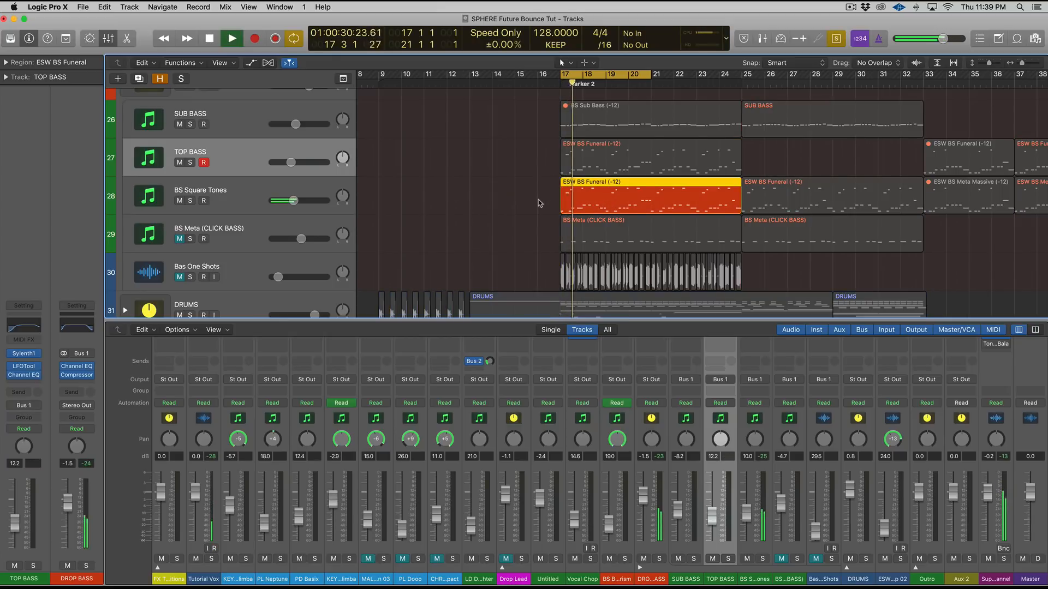
Select the BS Square Tones track, stop playback, review its Channel EQ curve and close the plug-in
key("Down")
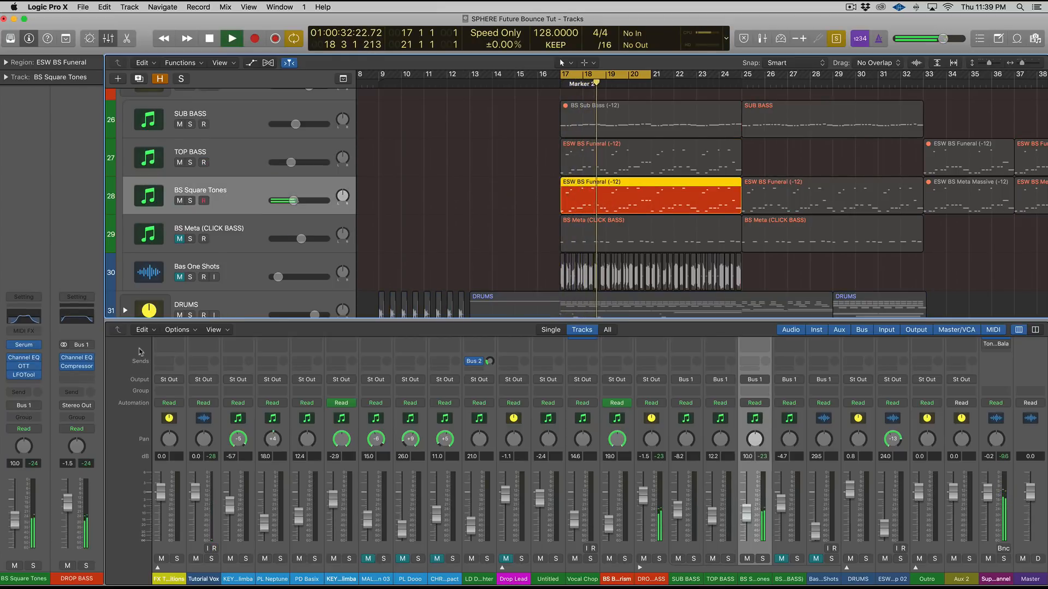
key("space")
left_click(23, 358)
key("Escape")
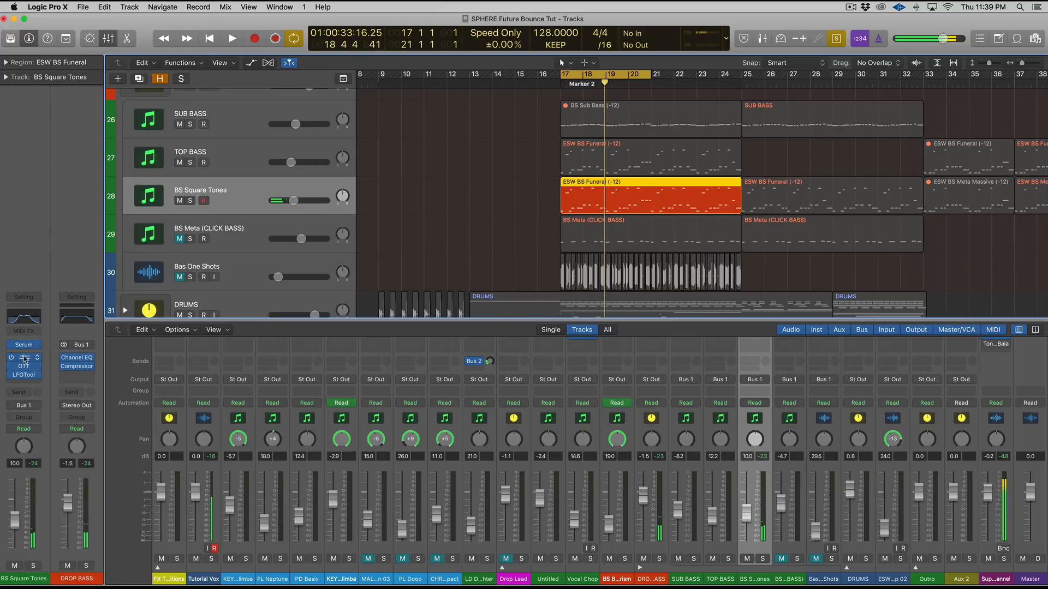
left_click(24, 358)
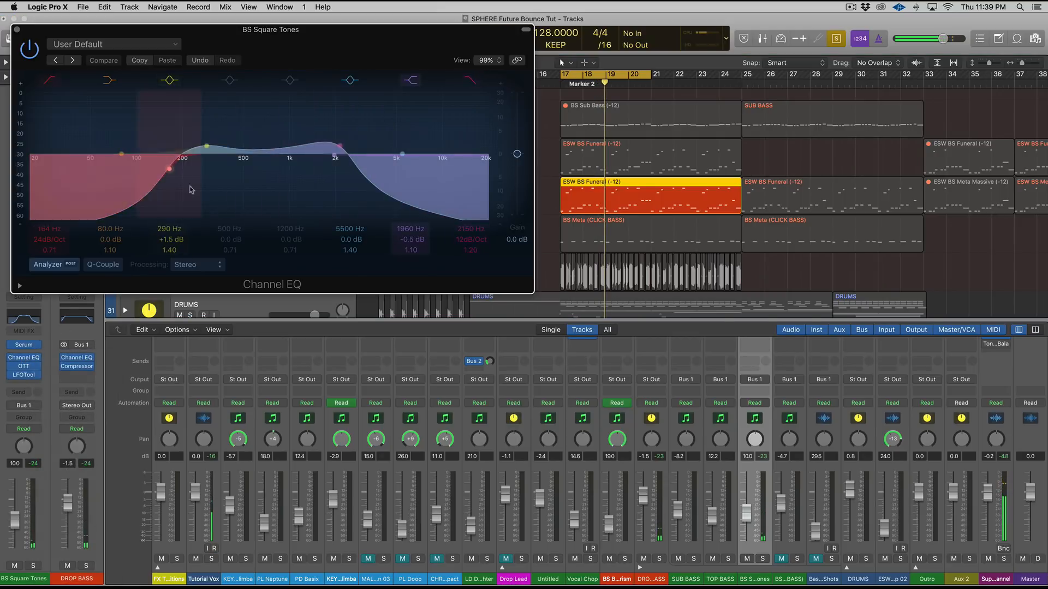
left_click(18, 30)
Solo the ESW BS Funeral regions on TOP BASS and BS Square Tones together, and play them layered
key("ctrl+s")
left_click_drag(536, 162, 591, 192)
key("ctrl+s")
key("space")
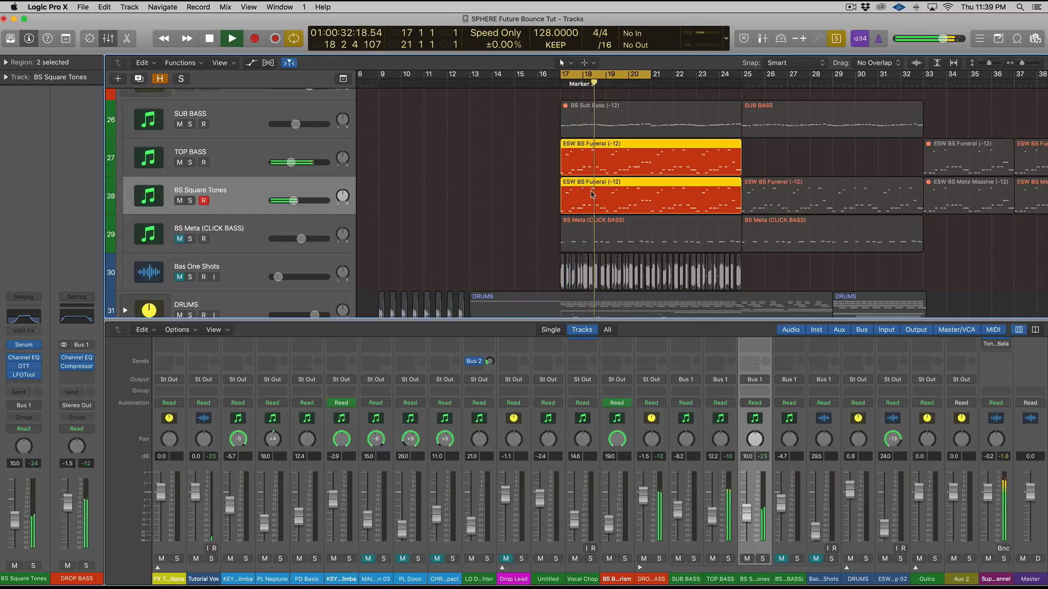
key("space")
Select the TOP BASS track, turn off solo and check the track's LFOTool plug-in
left_click(248, 162)
key("ctrl+s")
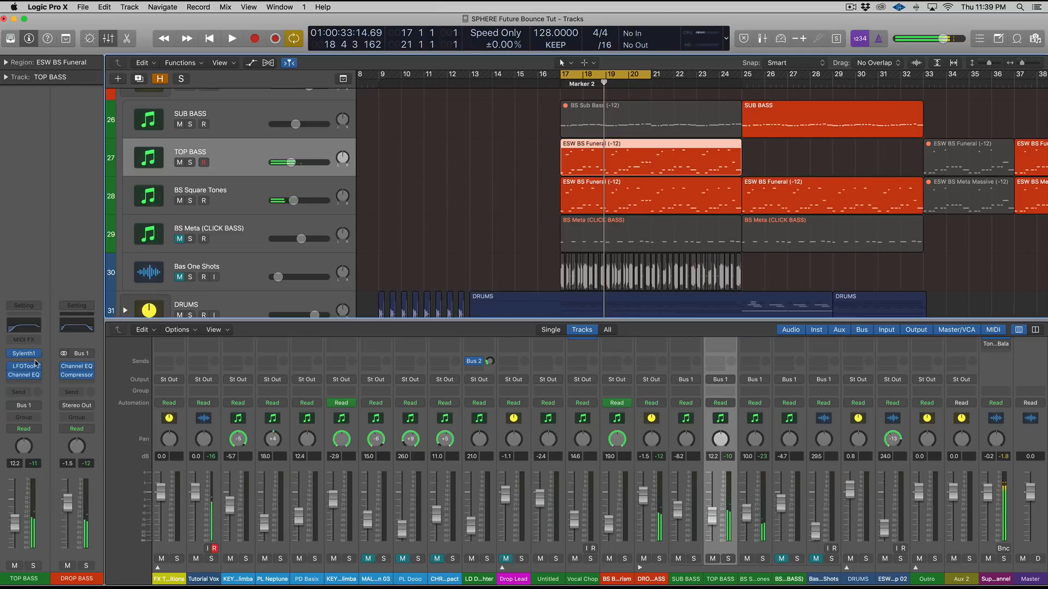
left_click(25, 363)
left_click(51, 330)
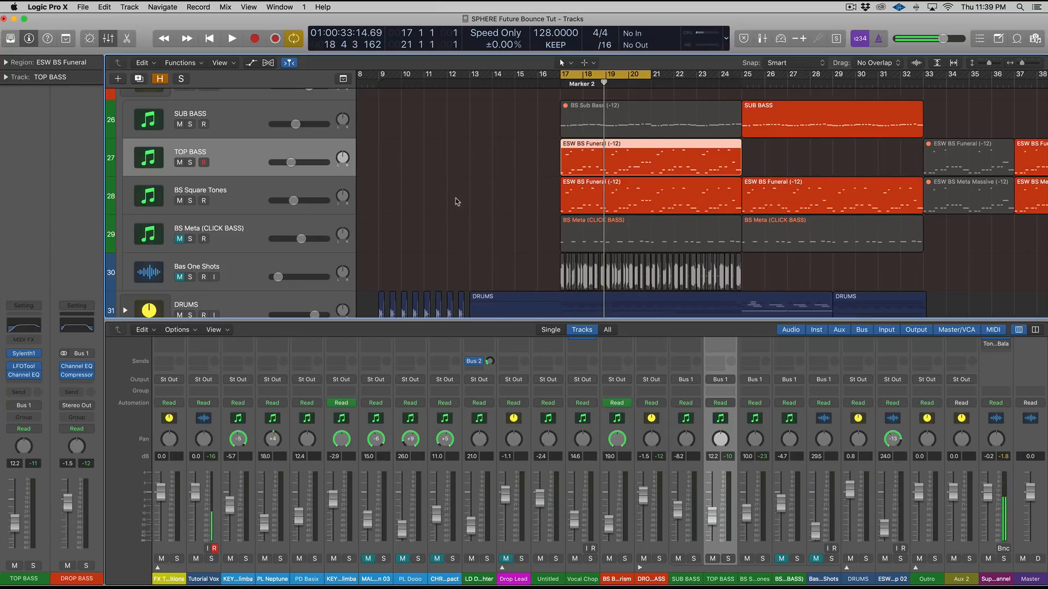
Select the BS Sub Bass region at bar 17 on the SUB BASS track and unmute it
scroll(310, 183, "up", 2)
left_click(246, 181)
left_click(526, 174)
left_click(583, 172)
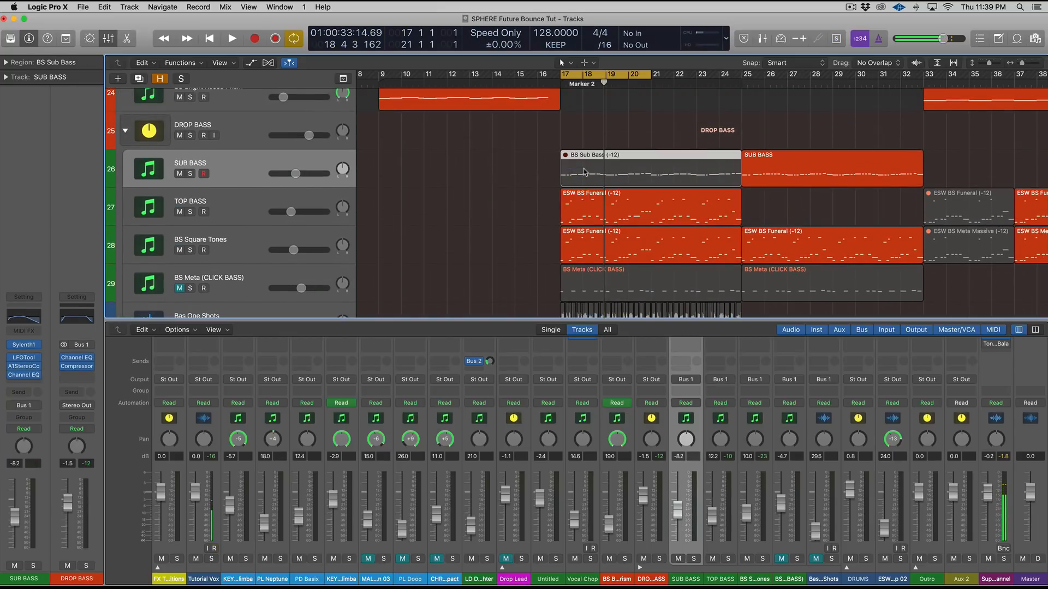
key("ctrl+m")
key("z")
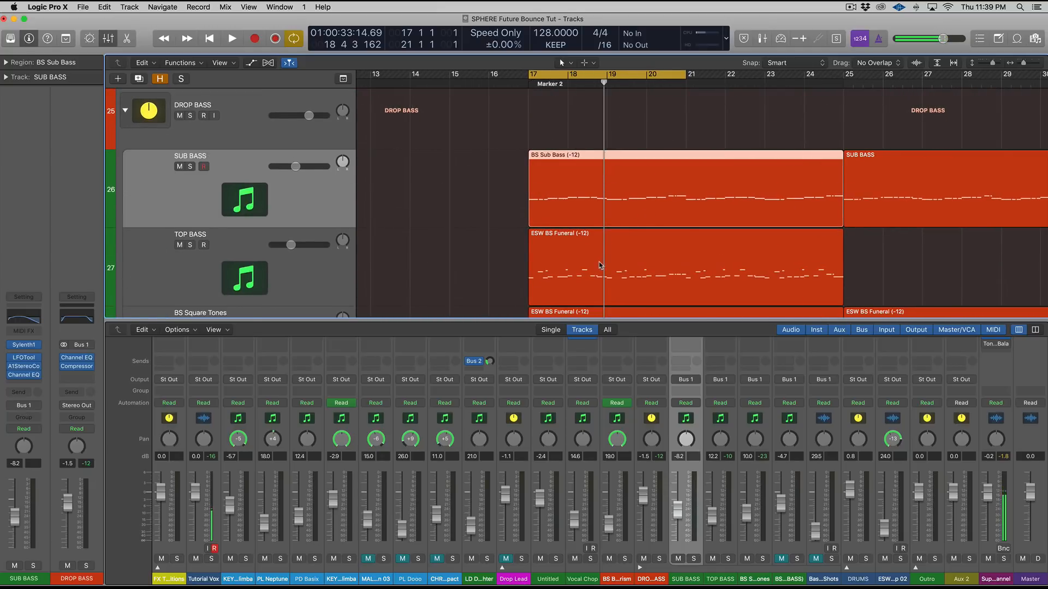
scroll(600, 265, "down", 2)
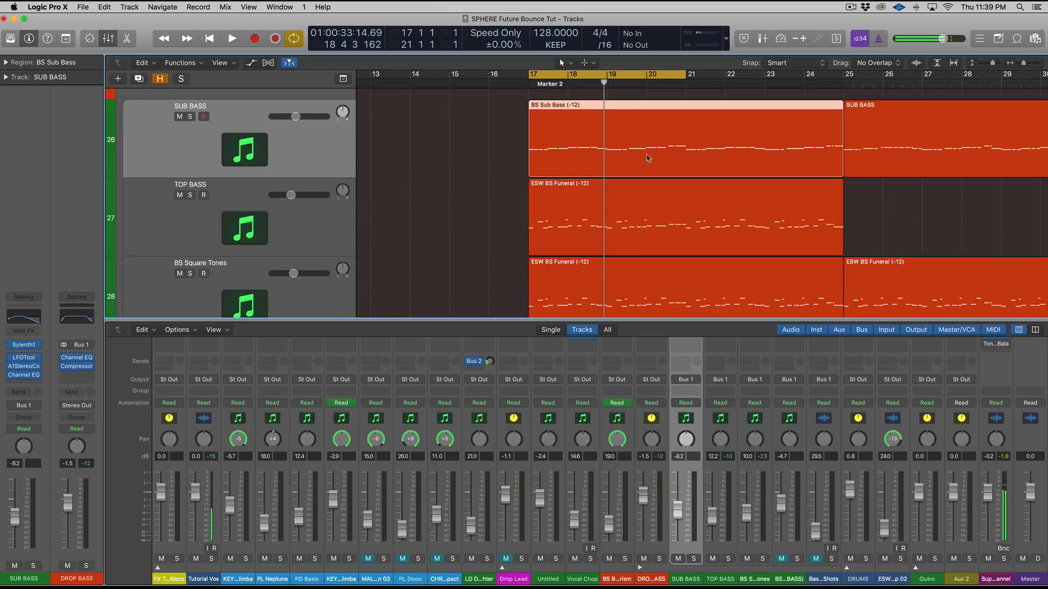
Move the BS Sub Bass region to bar 9 and solo a copy of TOP BASS's ESW BS Funeral region on SUB BASS at bar 17
key("super+Left")
left_click_drag(631, 150, 457, 146)
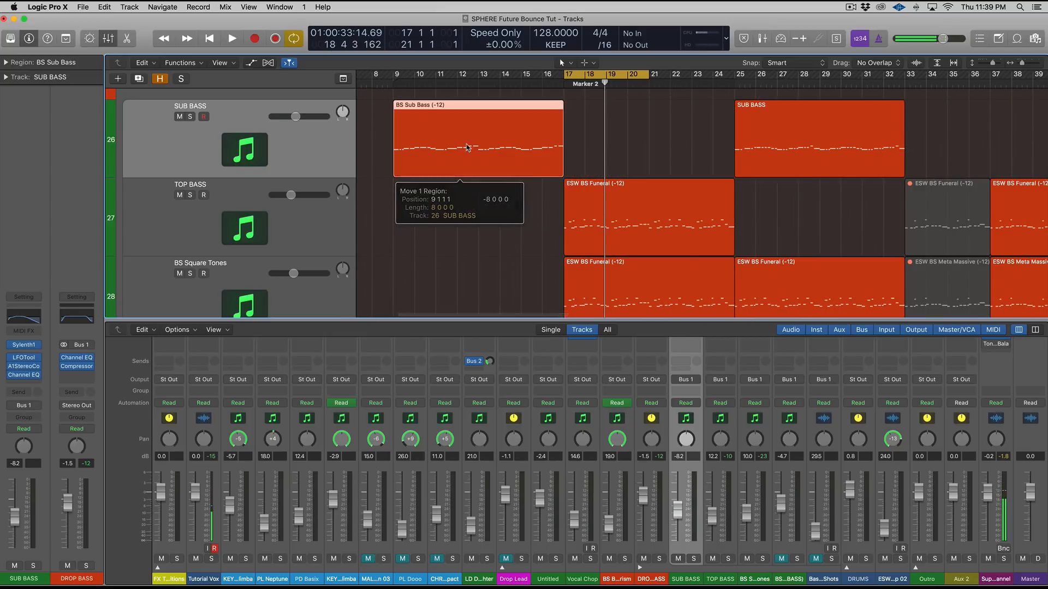
left_click_drag(600, 191, 602, 176)
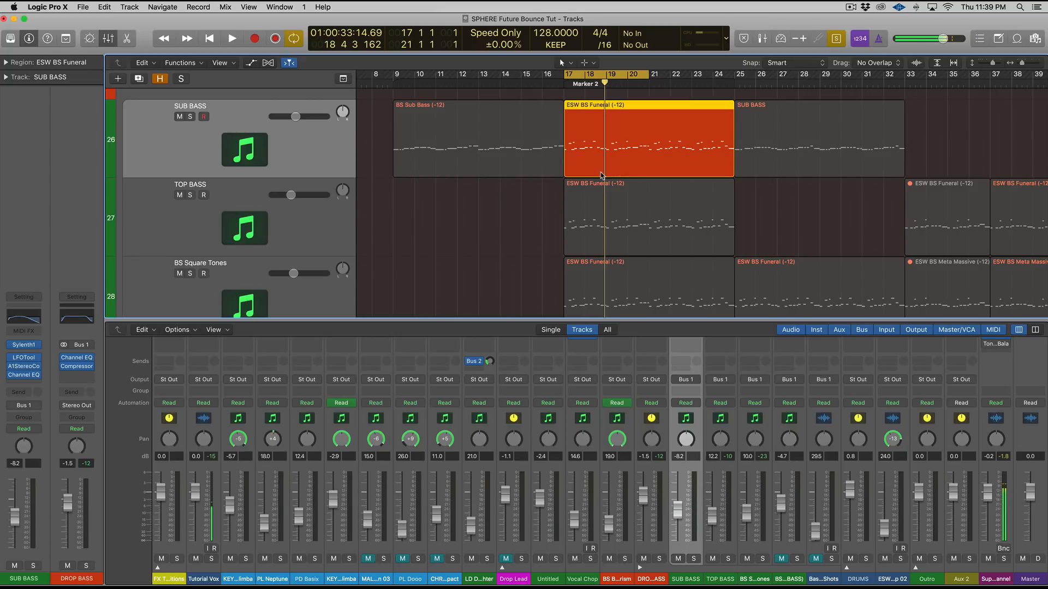
Open the copied SUB BASS region in the Piano Roll, play it soloed and select the F#2 note just before bar 18
double_click(602, 175)
scroll(603, 348, "down", 5)
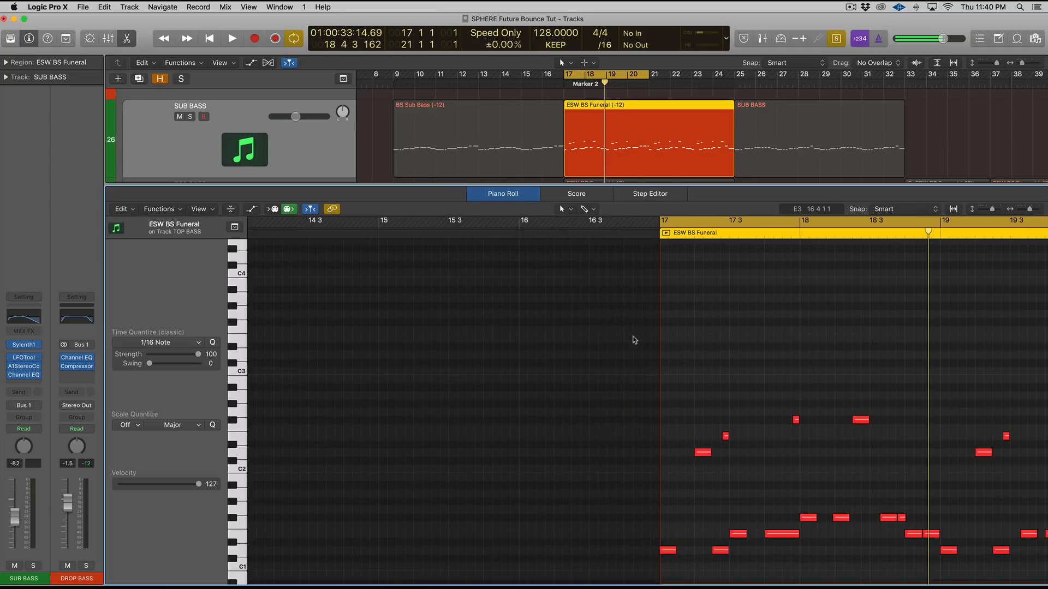
key("space")
scroll(753, 346, "right", 7)
scroll(755, 346, "up", 5)
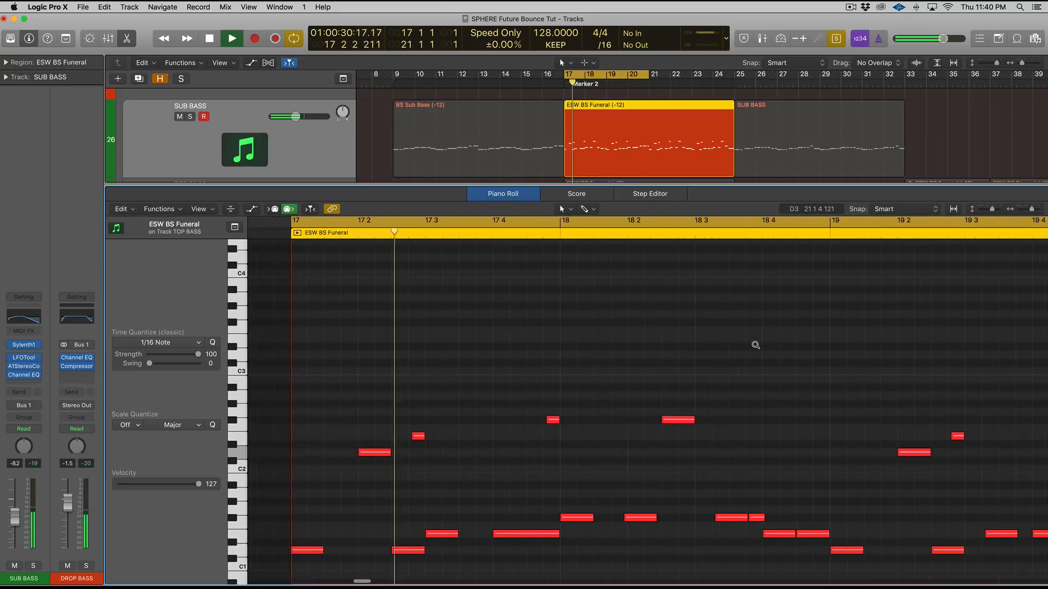
key("space")
left_click(553, 420)
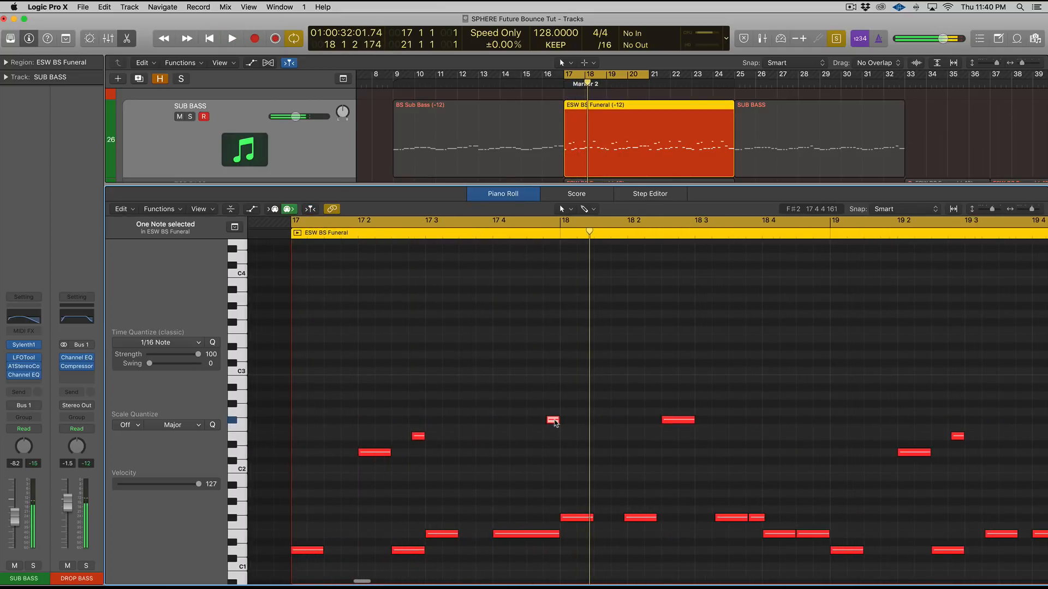
Mute the copied SUB BASS region's upper-octave notes from bar 17 into bar 21
scroll(442, 415, "down", 4)
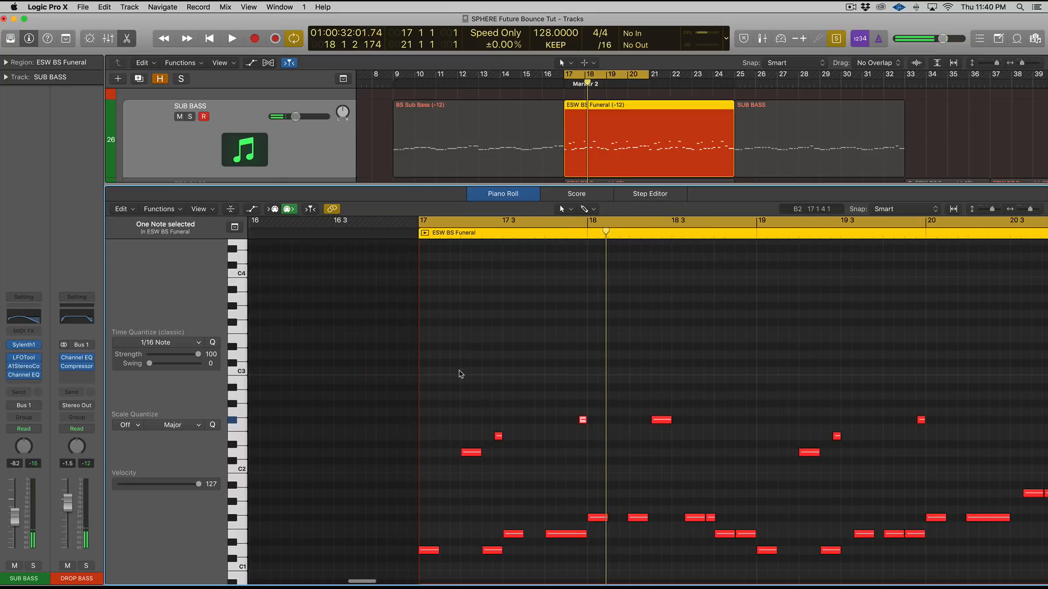
scroll(488, 360, "down", 3)
left_click_drag(518, 359, 1023, 473)
key("ctrl+m")
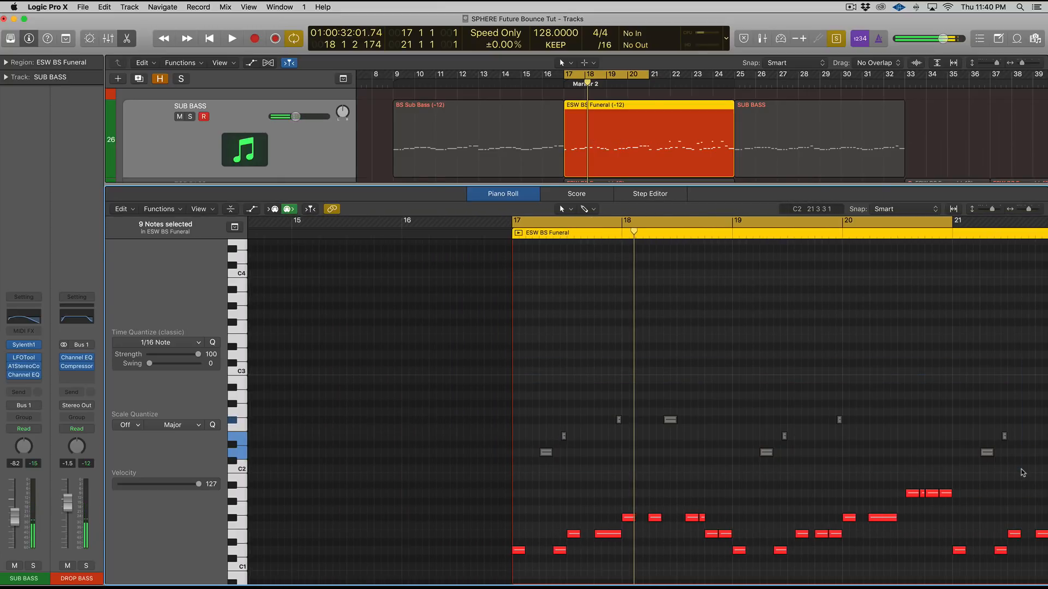
Play the edited SUB BASS copy soloed, then together with the TOP BASS and BS Square Tones regions
key("space")
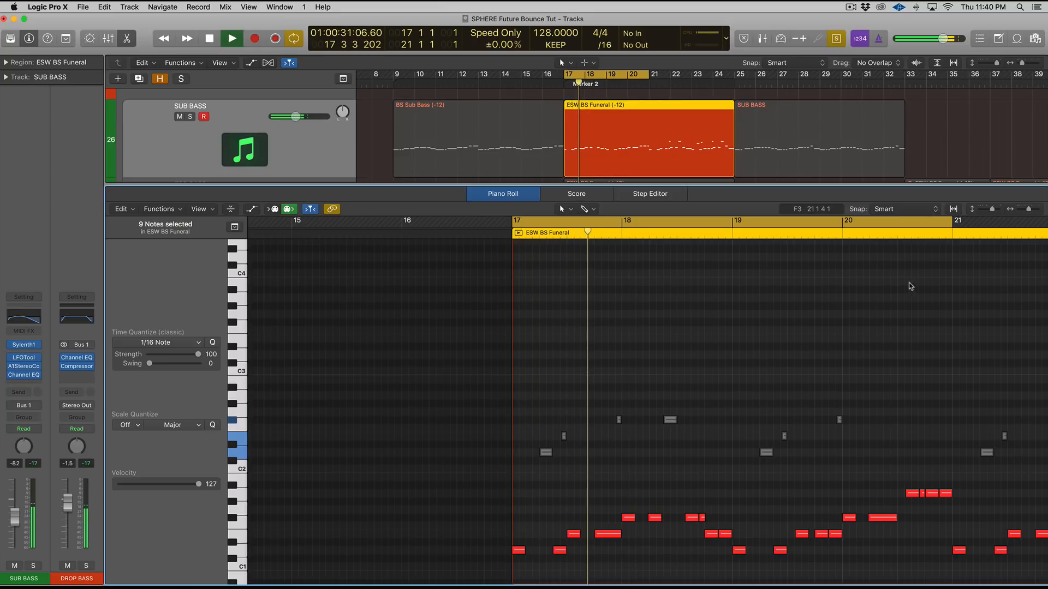
key("x")
left_click(600, 202, "shift")
left_click(632, 262, "shift")
key("space")
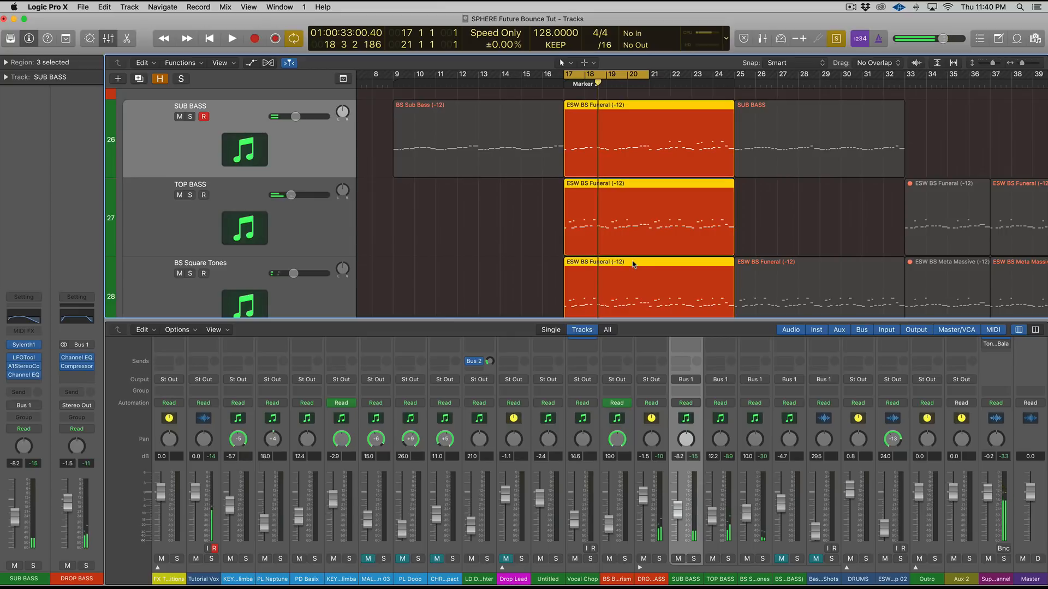
key("space")
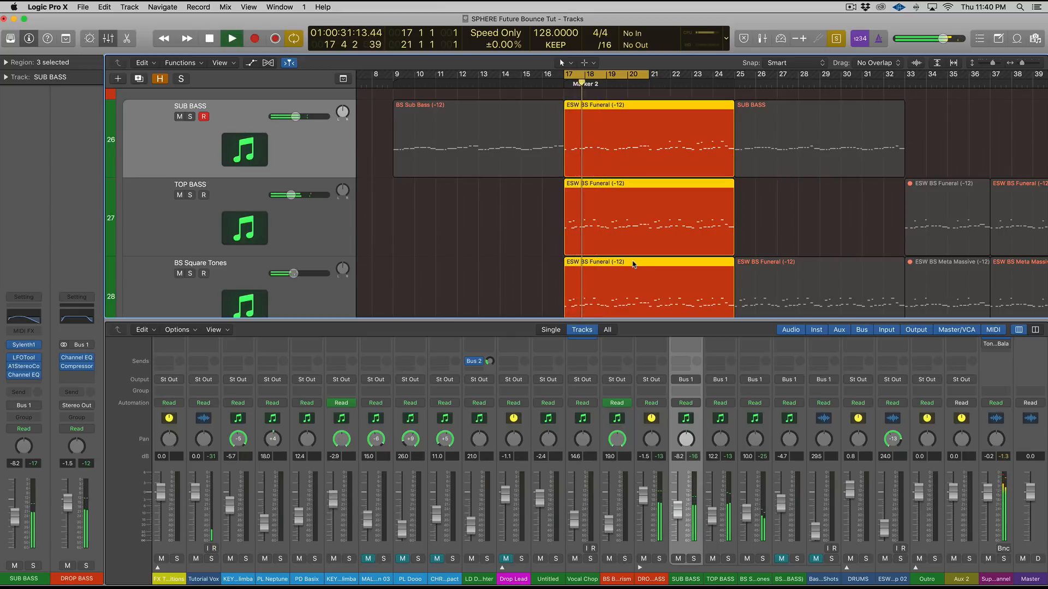
key("space")
Delete the copied ESW BS Funeral region from SUB BASS and move BS Sub Bass back to bar 17
left_click(583, 165)
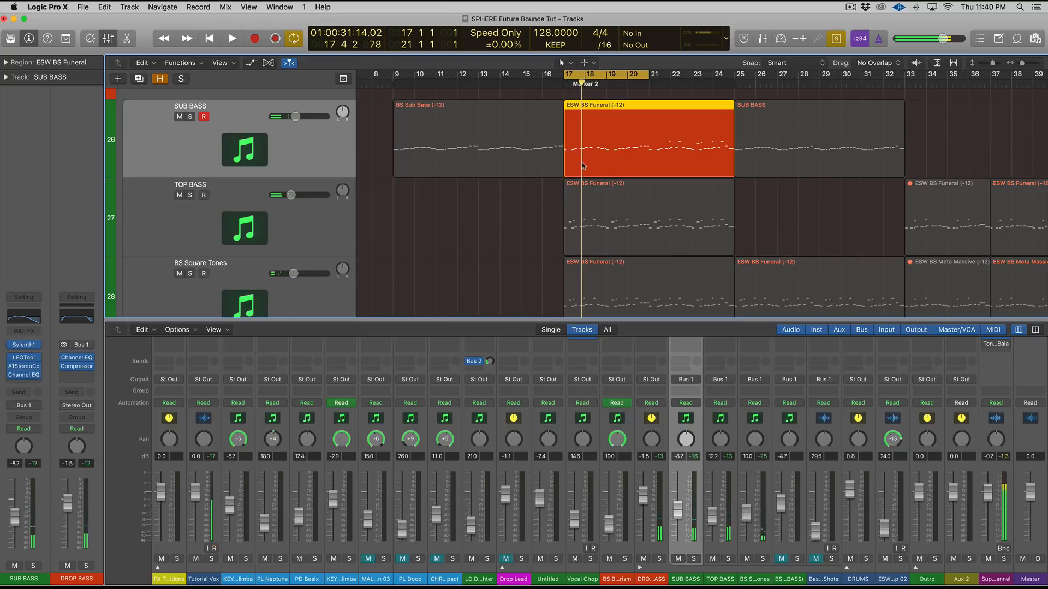
double_click(583, 165)
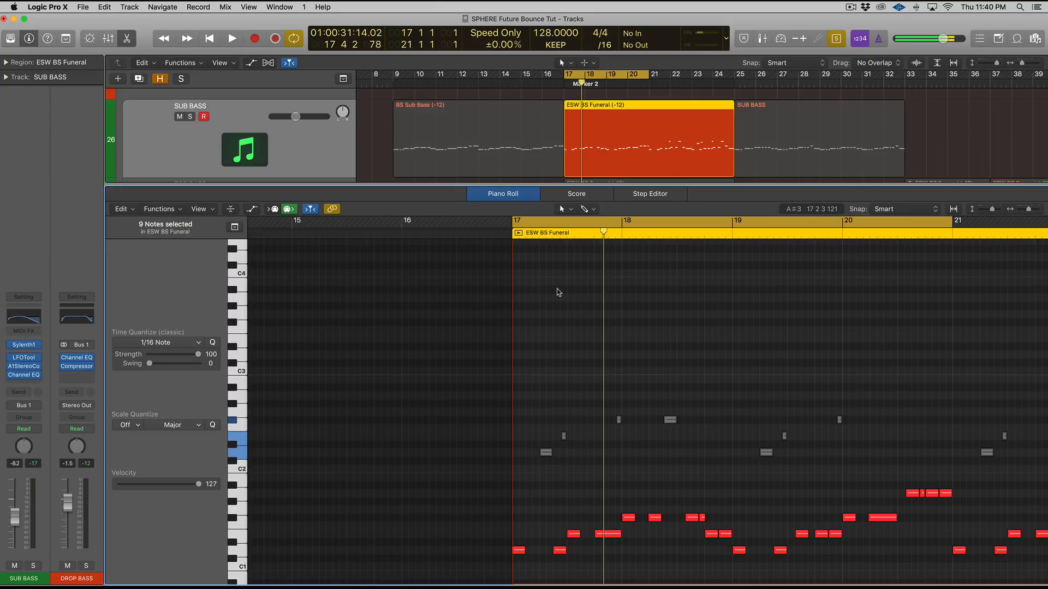
key("x")
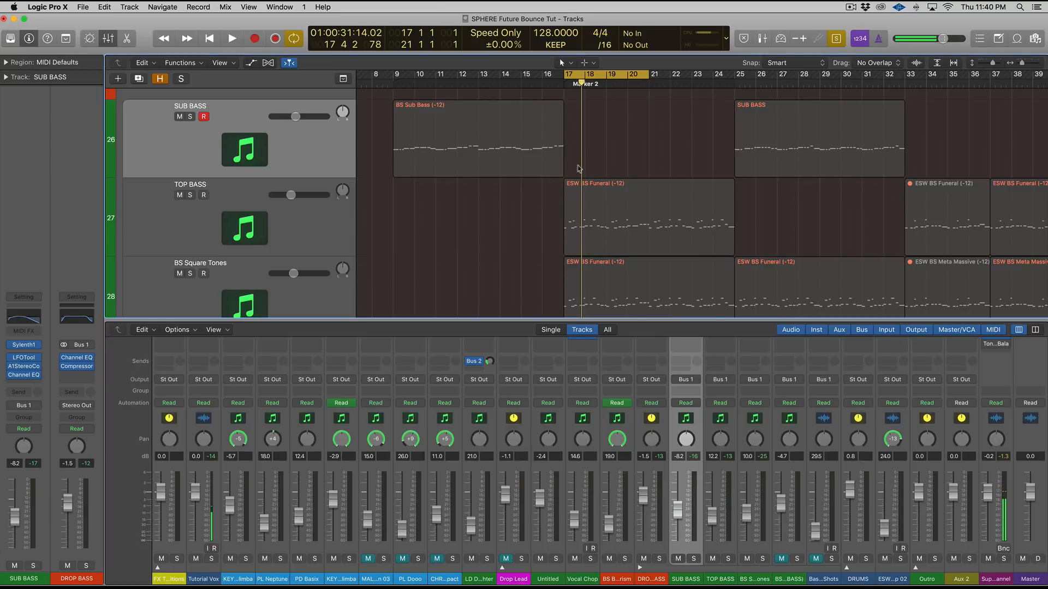
left_click_drag(488, 155, 660, 156)
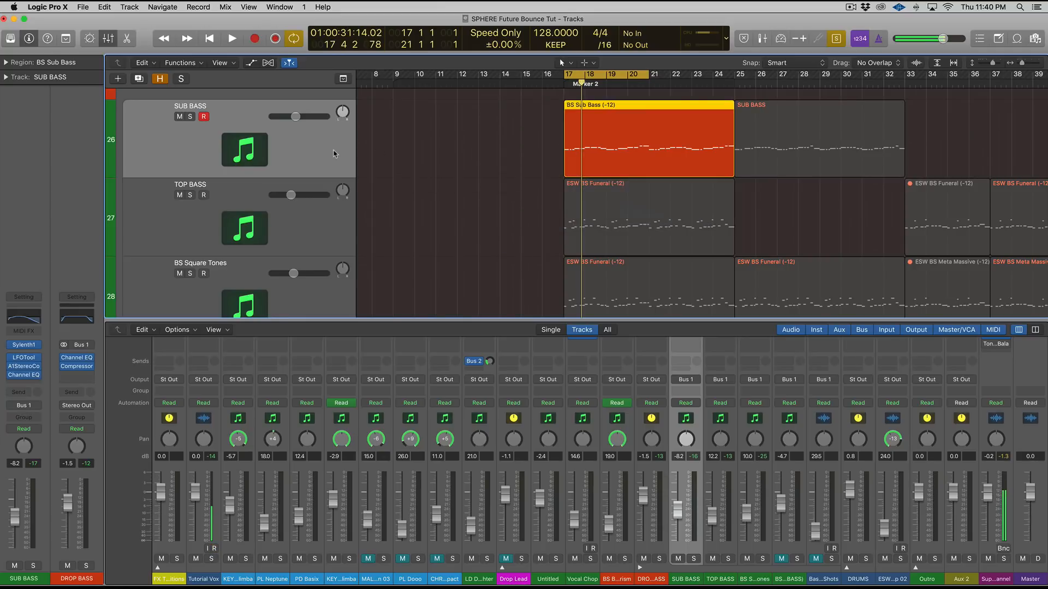
Review the SUB BASS track's LFOTool plug-in, turn off solo and close the plug-in
left_click(23, 357)
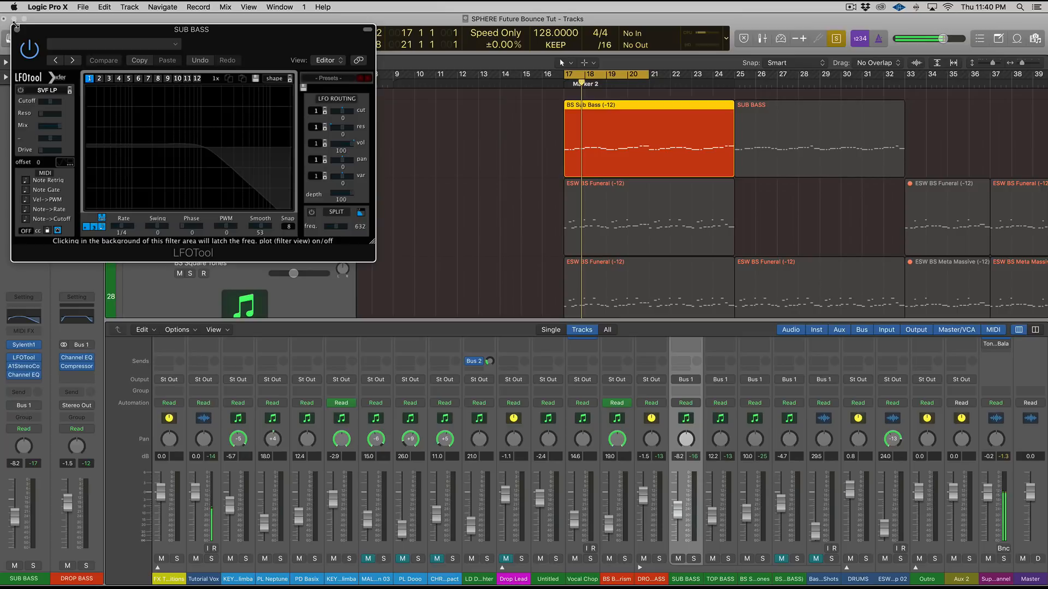
key("ctrl+s")
left_click_drag(450, 131, 606, 284)
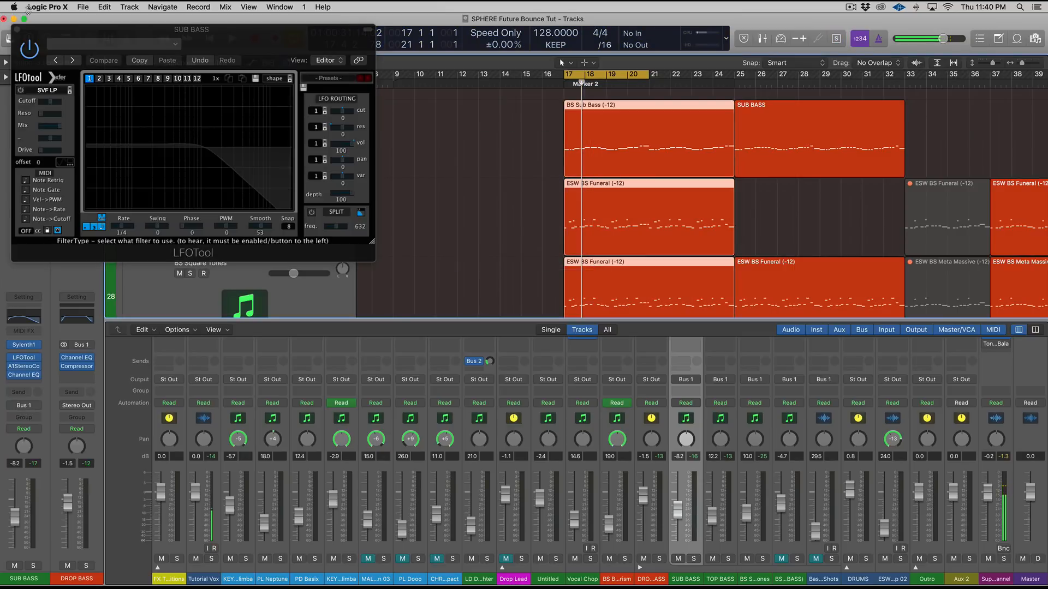
left_click(17, 30)
Hide the Mixer, reduce the track height and unmute the Bas One Shots track
key("x")
key("super+Up")
key("super+Up")
scroll(433, 215, "up", 2)
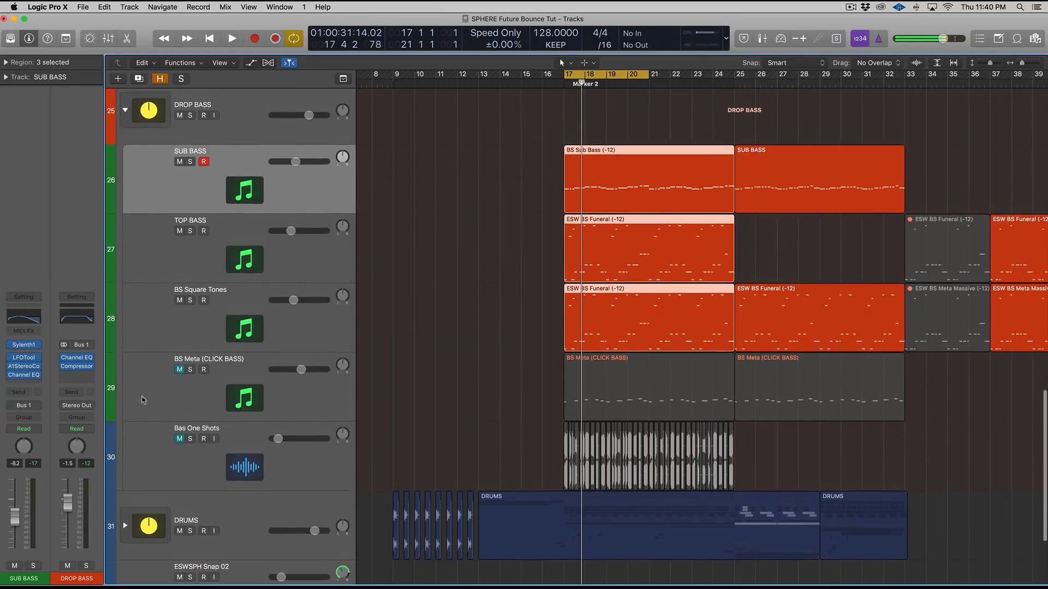
left_click(182, 439)
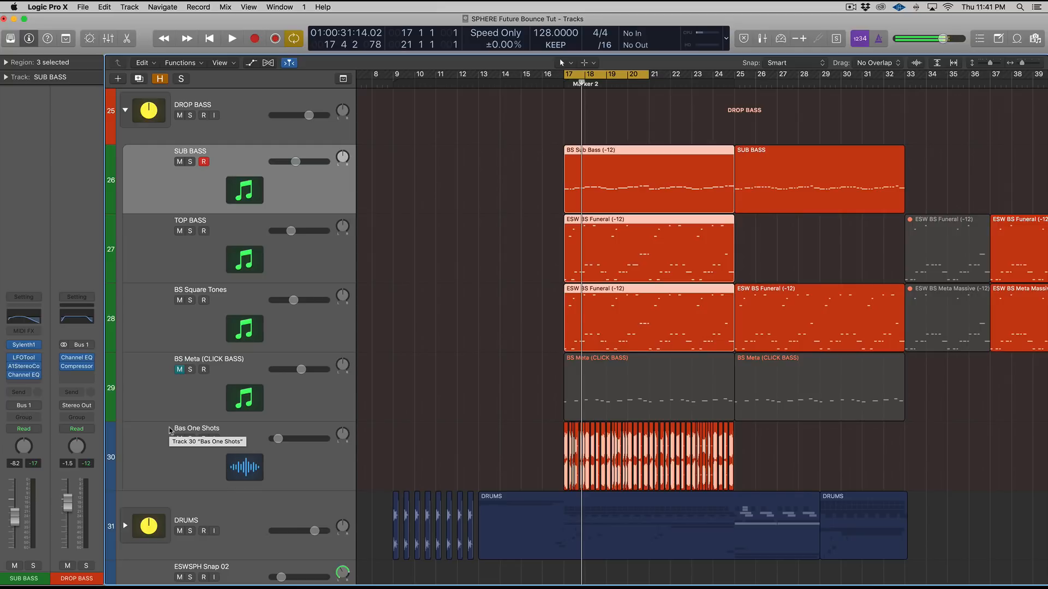
Solo and play all the Bas One Shots regions while raising the track's volume to -9.4 dB
left_click(252, 449)
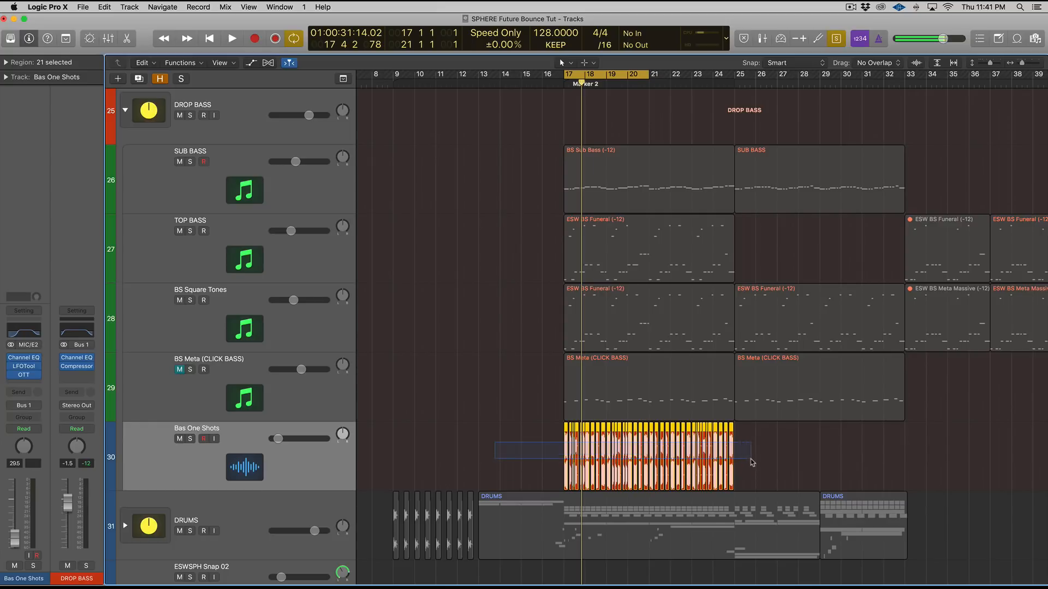
key("space")
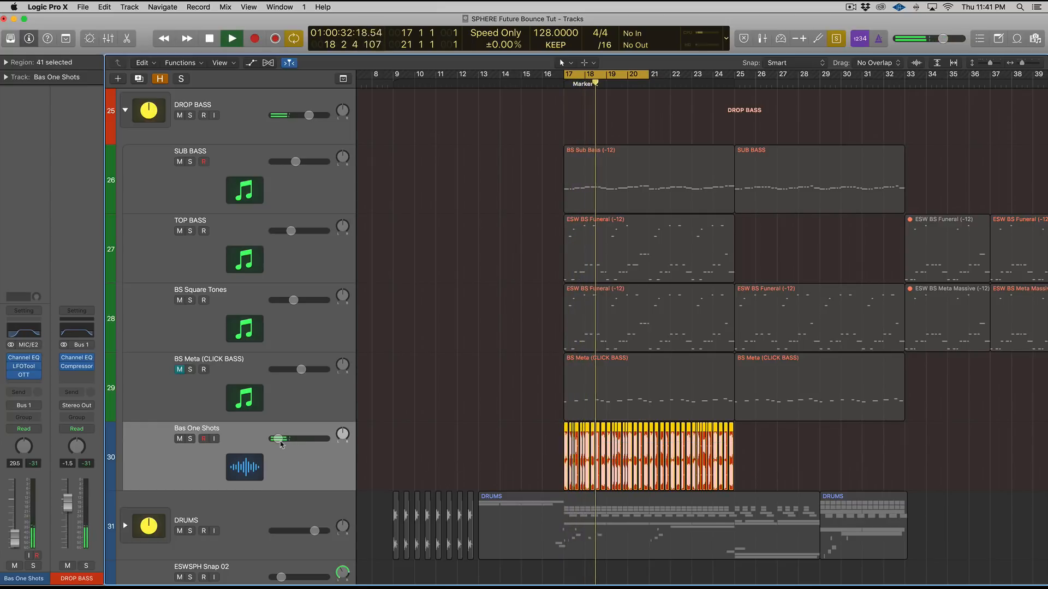
left_click_drag(278, 438, 294, 439)
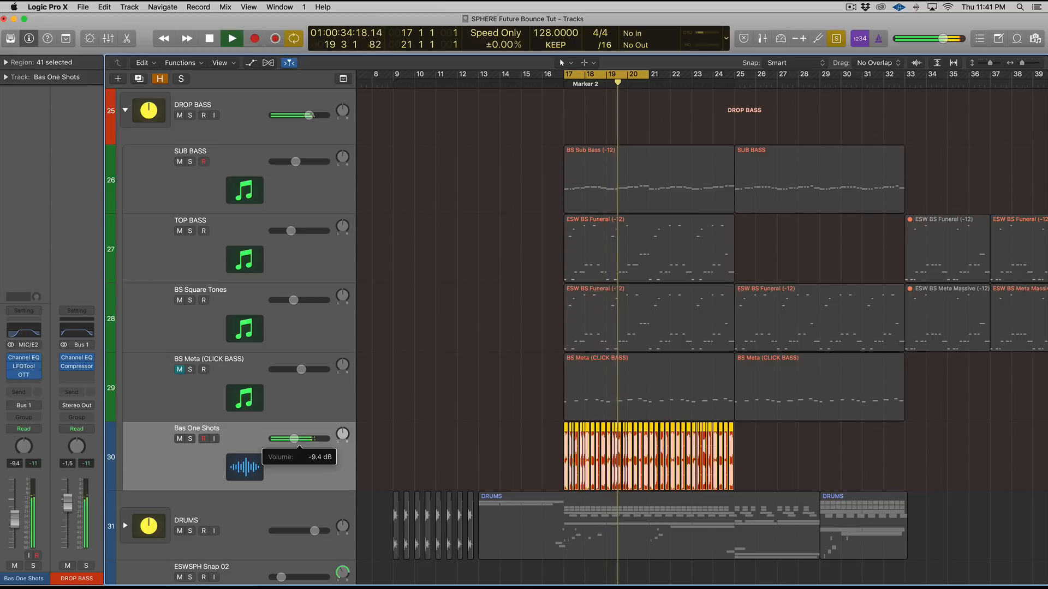
key("space")
Lower the Bas One Shots track's volume to about -26 dB and turn off solo
left_click_drag(274, 445, 277, 439)
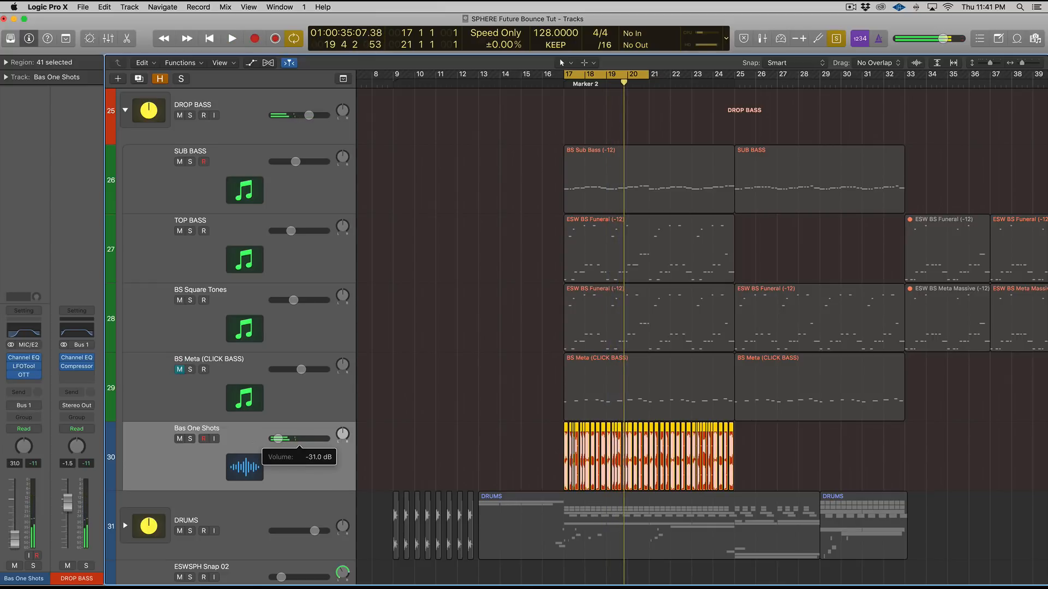
key("space")
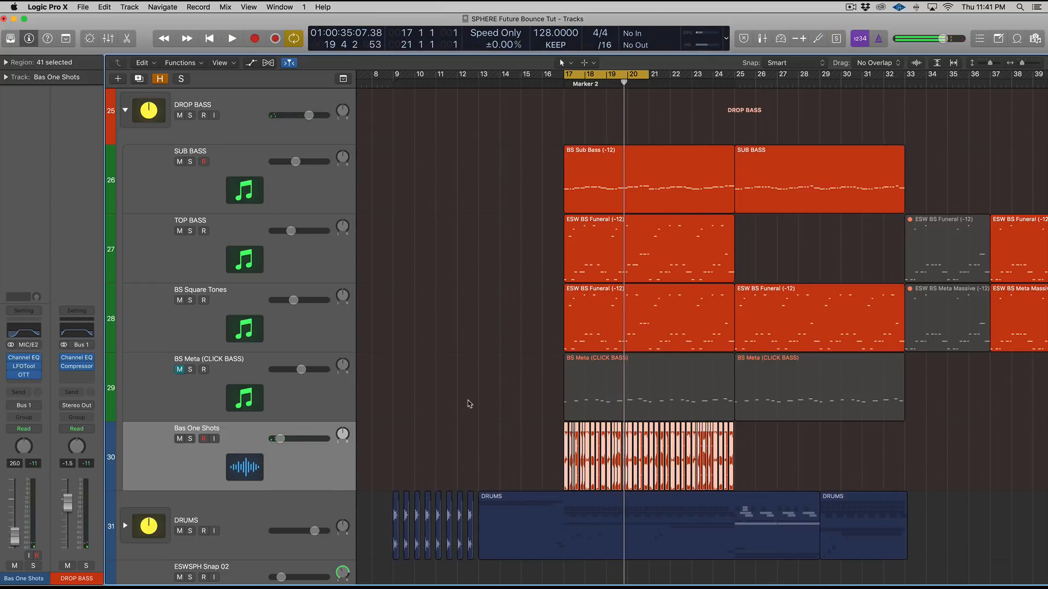
left_click_drag(288, 438, 278, 439)
Play the drop from bar 17 with all the bass layers together, and collapse the DROP BASS track stack
left_click(294, 190)
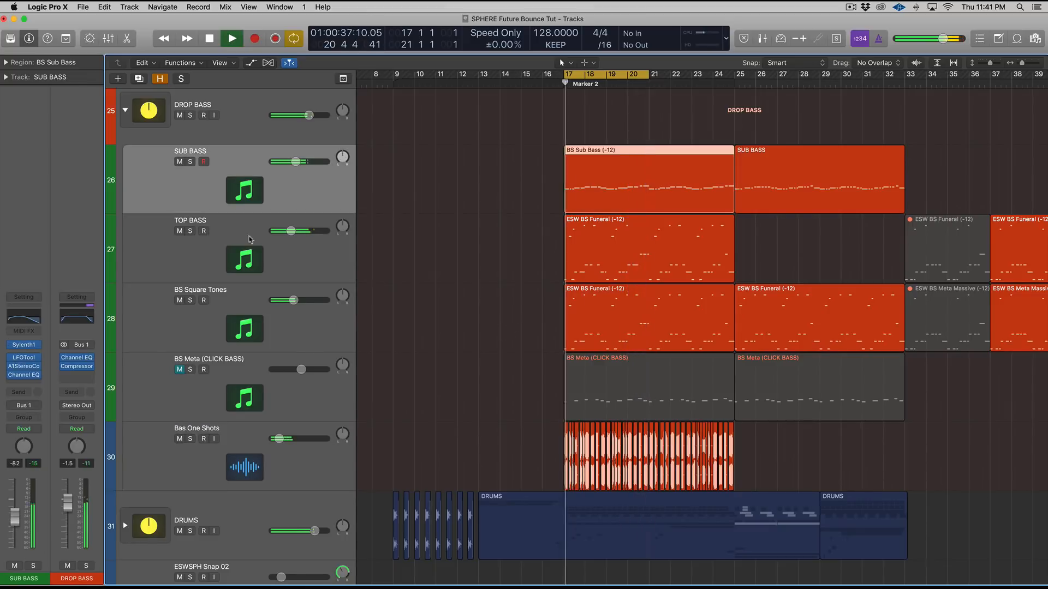
key("space")
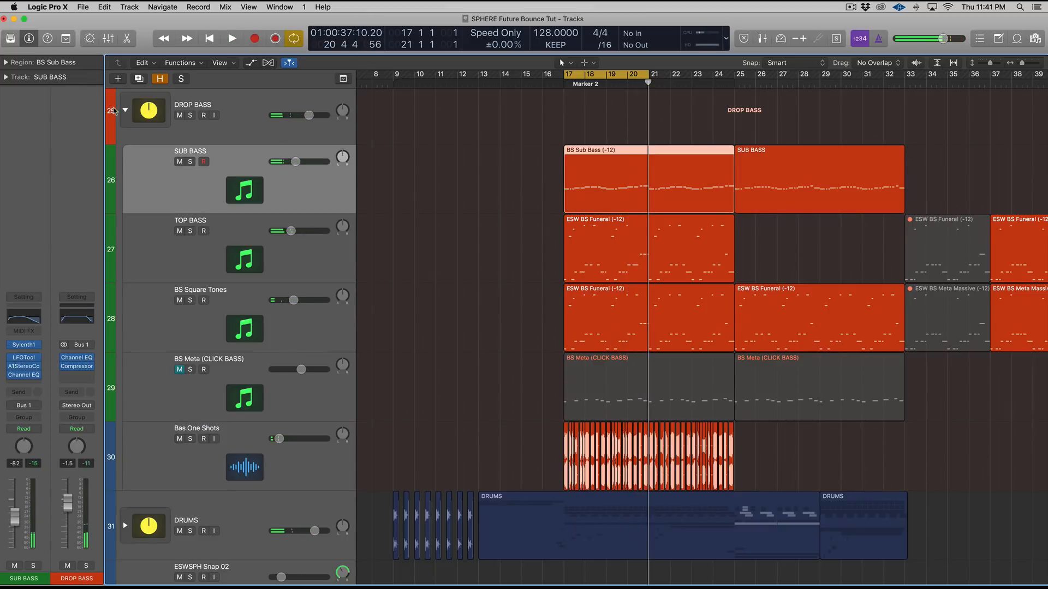
left_click(125, 110)
Unmute and expand the Drop Lead stack, and mute the WIND Bansuri Lead, LD Dudox Brighter and LD Laughing regions between bars 17 and 25
scroll(137, 176, "up", 5)
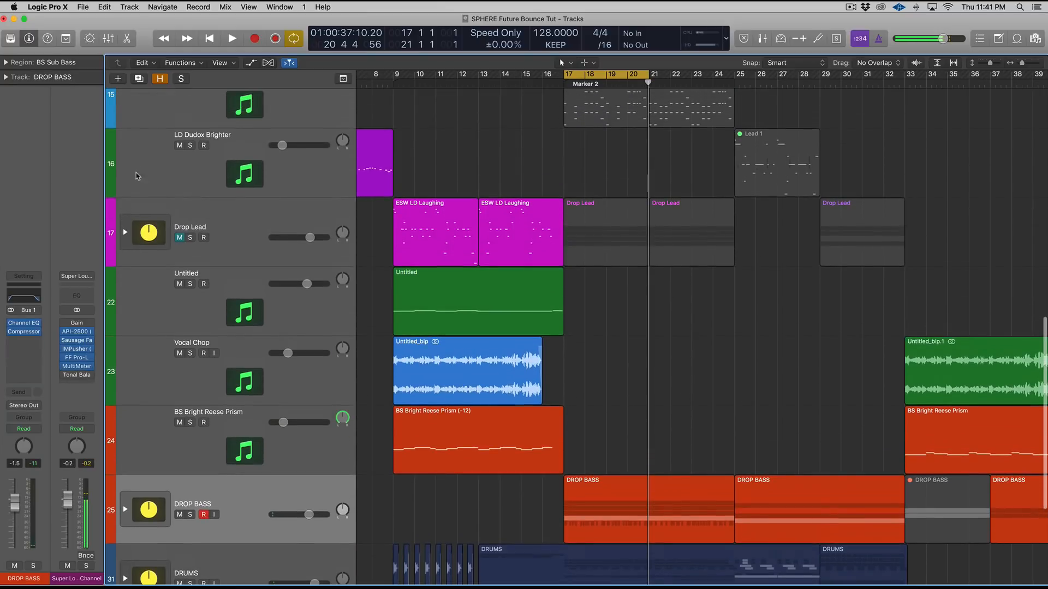
left_click(180, 238)
left_click(125, 233)
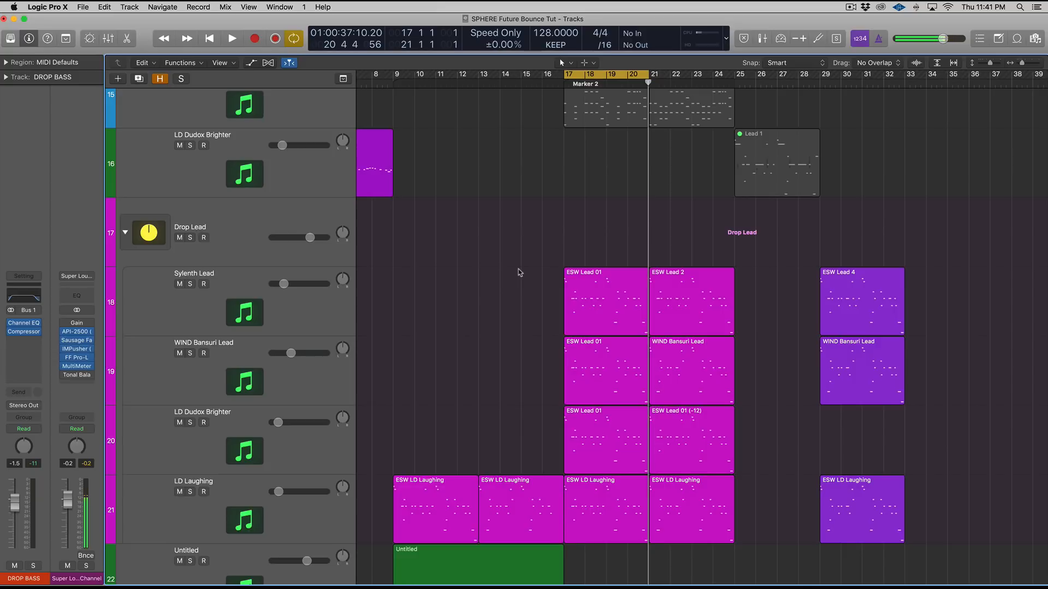
left_click_drag(753, 366, 562, 494)
key("ctrl+m")
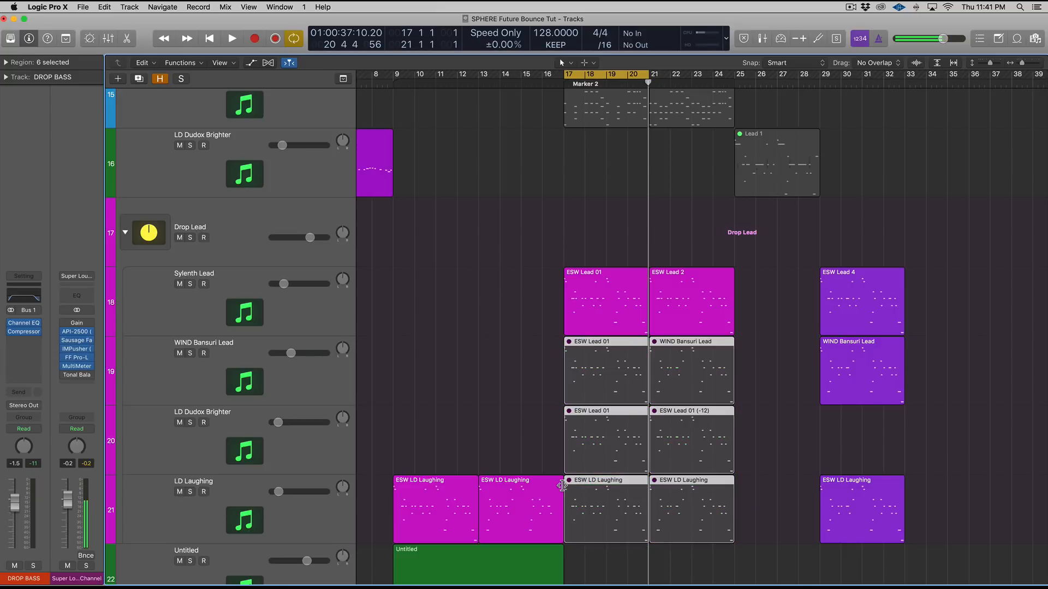
Select the Sylenth Lead track and play its ESW Lead 01 region in the drop
left_click(338, 309)
key("super+Right")
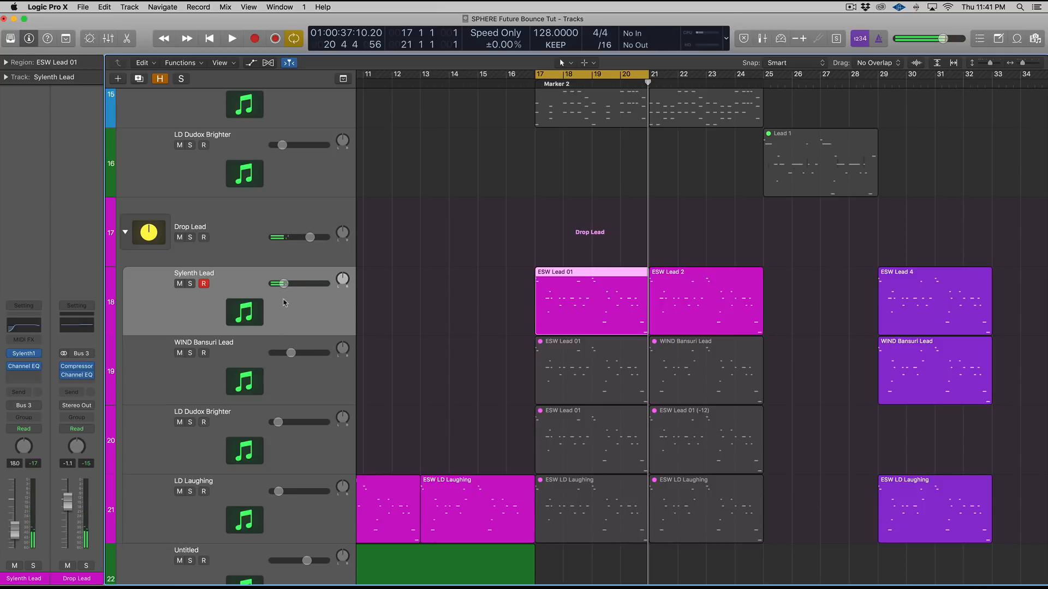
key("space")
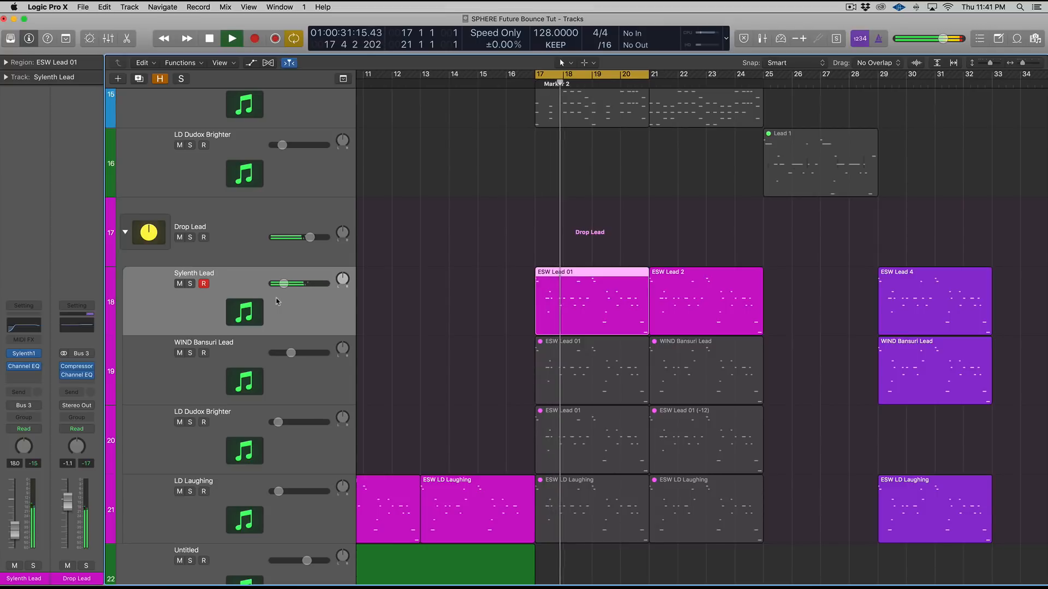
key("space")
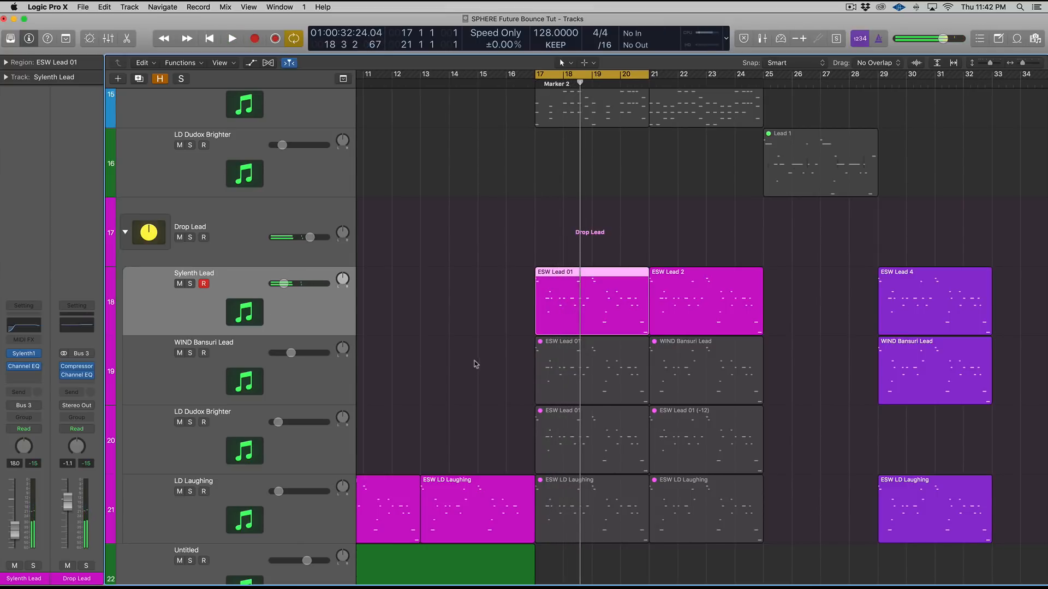
Unmute the WIND Bansuri Lead and LD Dudox Brighter regions between bars 17 and 25
left_click_drag(461, 365, 743, 446)
key("m")
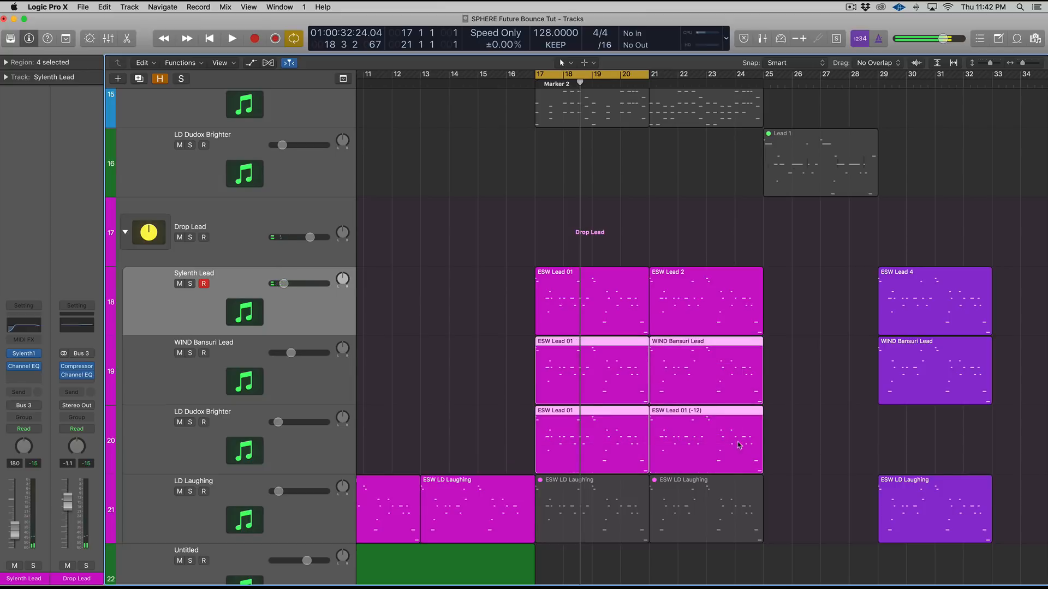
Select the WIND Bansuri Lead track, play its bar 17 to 25 regions soloed, and solo the LD Dudox Brighter regions the same way
left_click(341, 390)
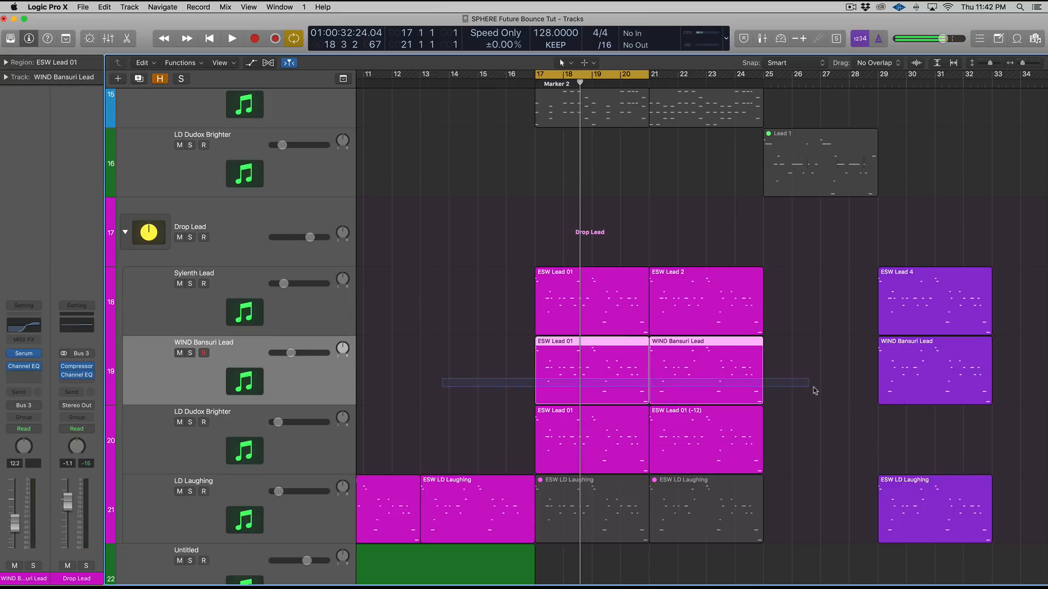
key("ctrl+s")
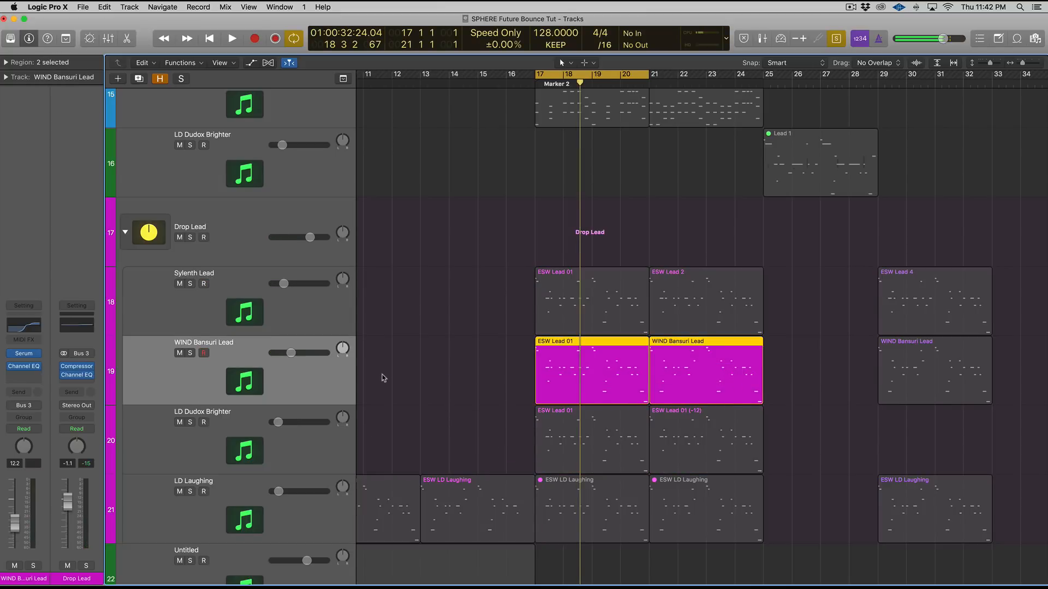
key("space")
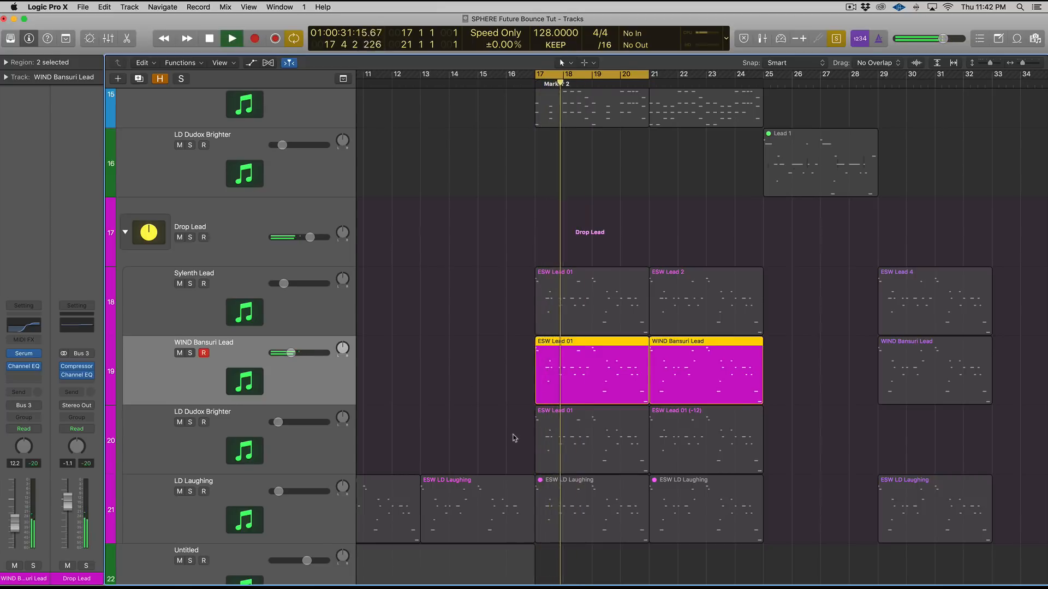
left_click_drag(513, 437, 820, 452)
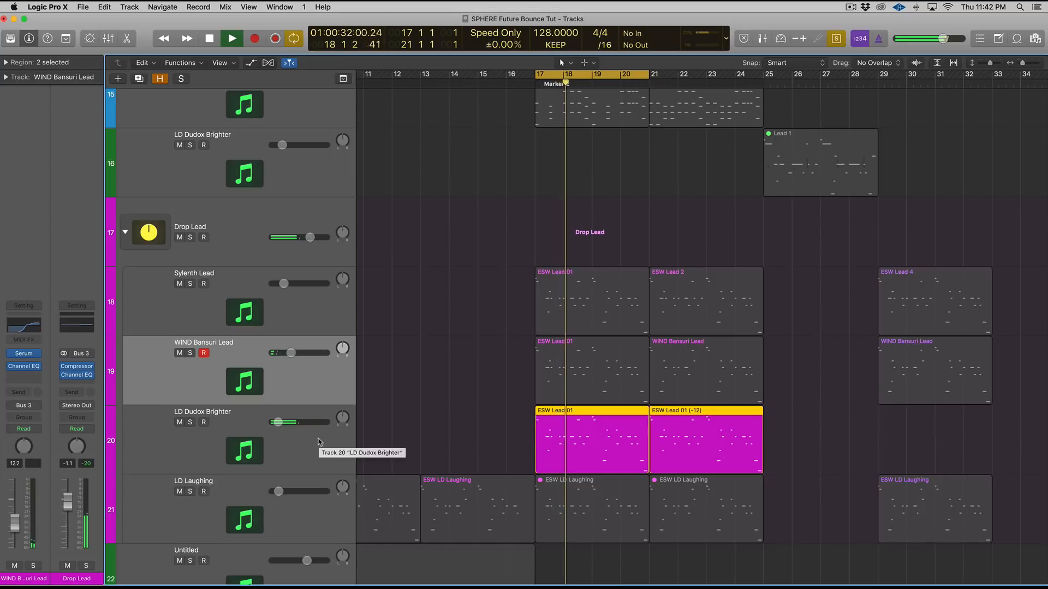
key("space")
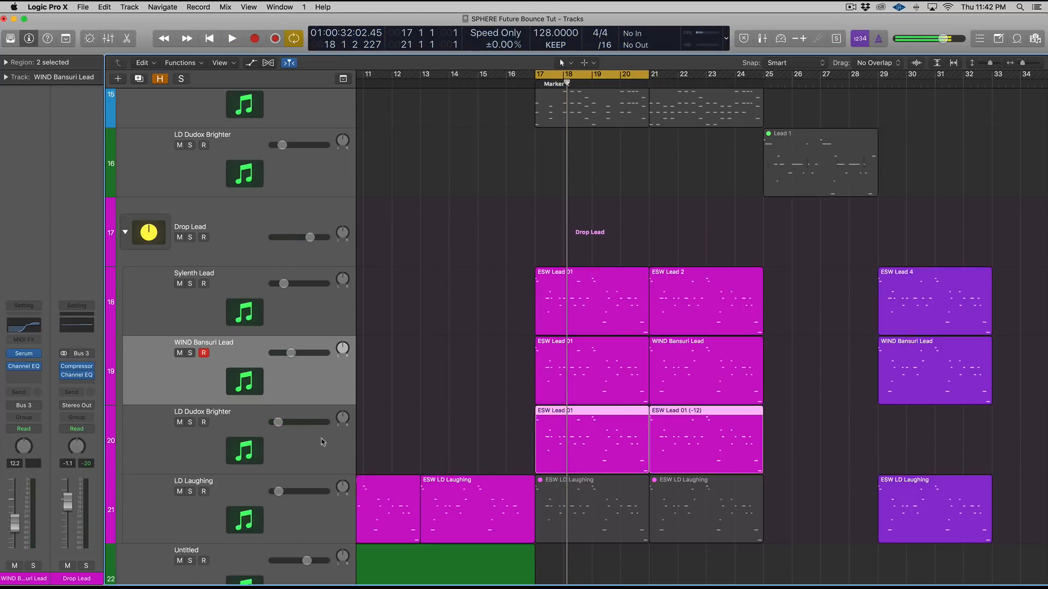
Unmute the LD Laughing regions between bars 17 and 25 and play all the lead layers together
left_click_drag(811, 520, 601, 511)
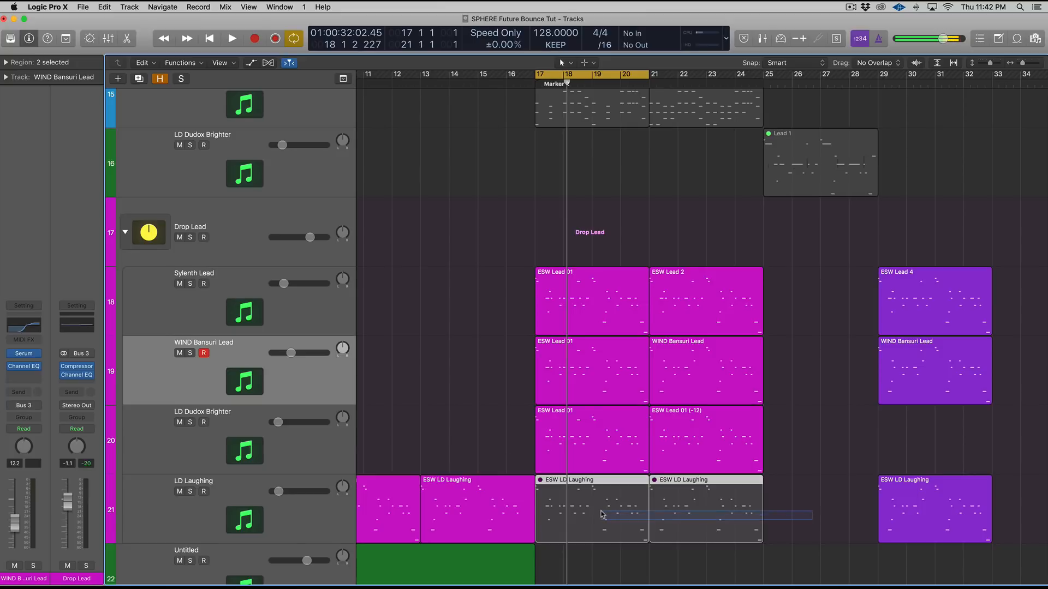
key("ctrl+m")
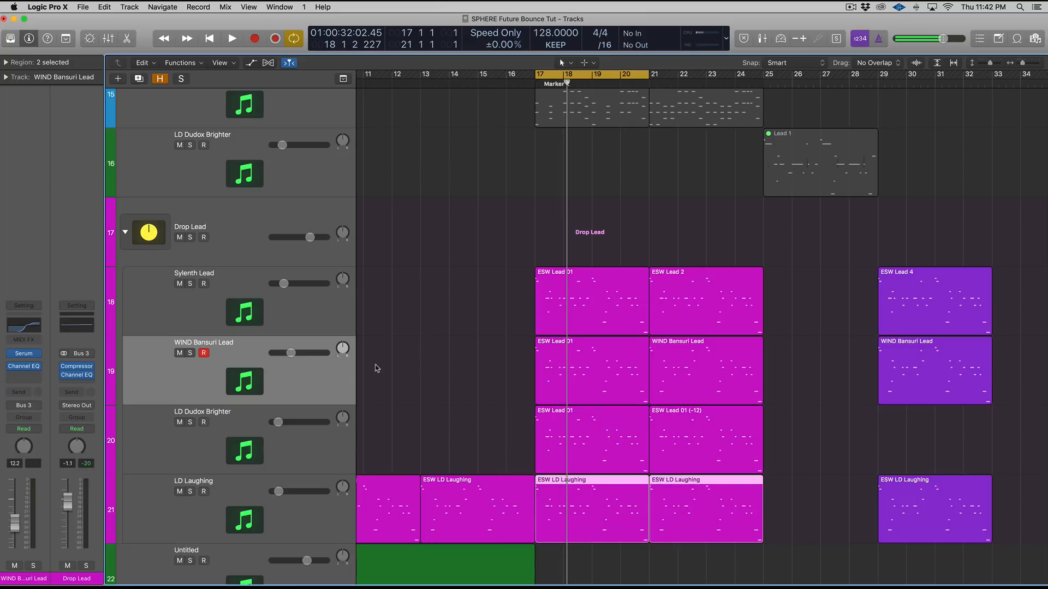
key("space")
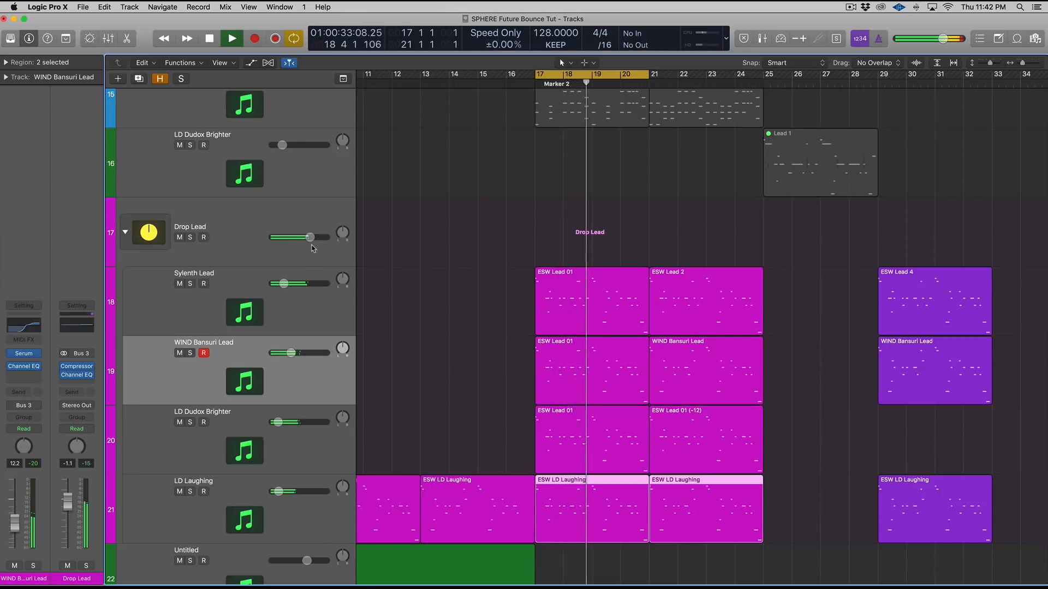
Set the Drop Lead stack's volume to -1.6 dB during playback, and stop the playback
left_click_drag(310, 238, 309, 241)
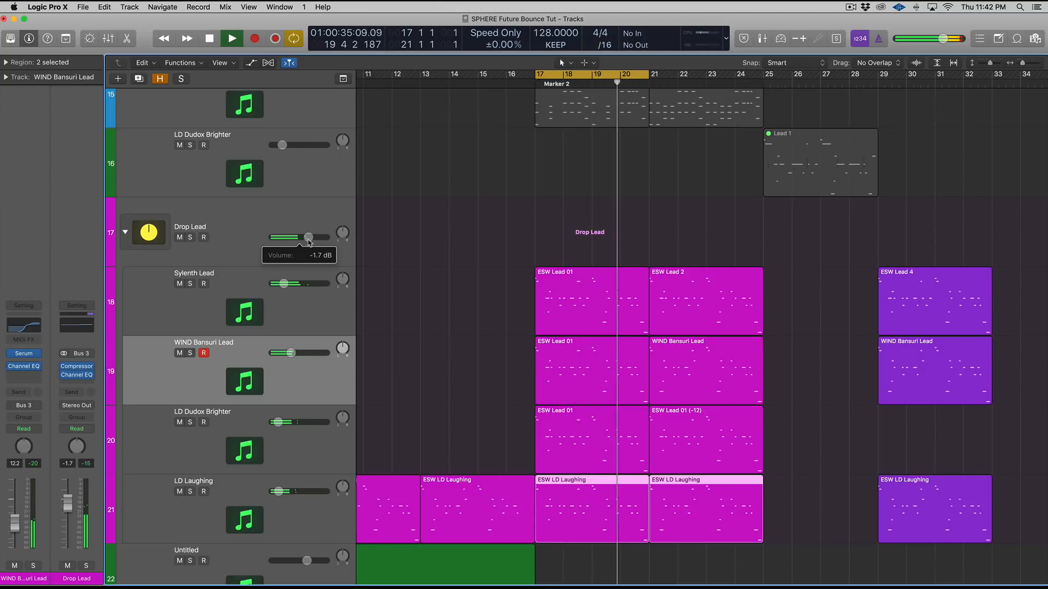
left_click_drag(308, 238, 309, 239)
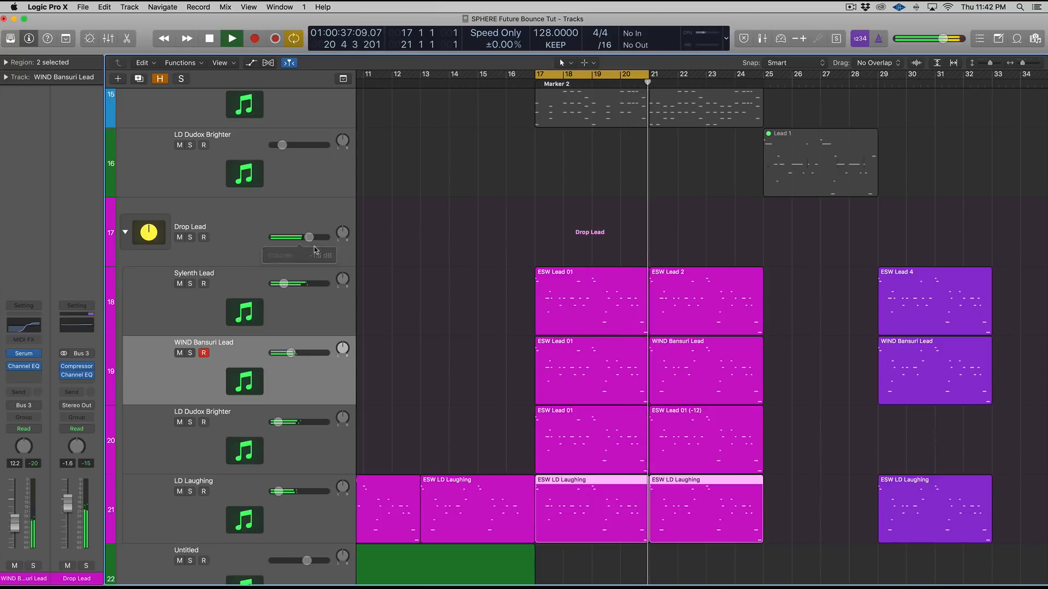
key("space")
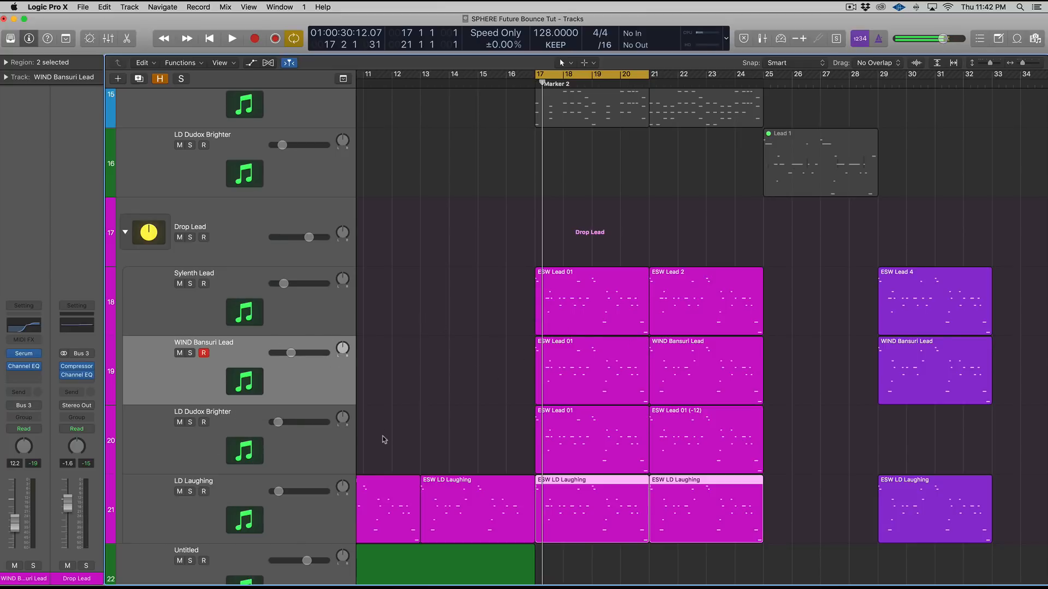
Mute the WIND Bansuri Lead, LD Dudox Brighter and LD Laughing regions between bars 17 and 21
left_click_drag(474, 383, 597, 468)
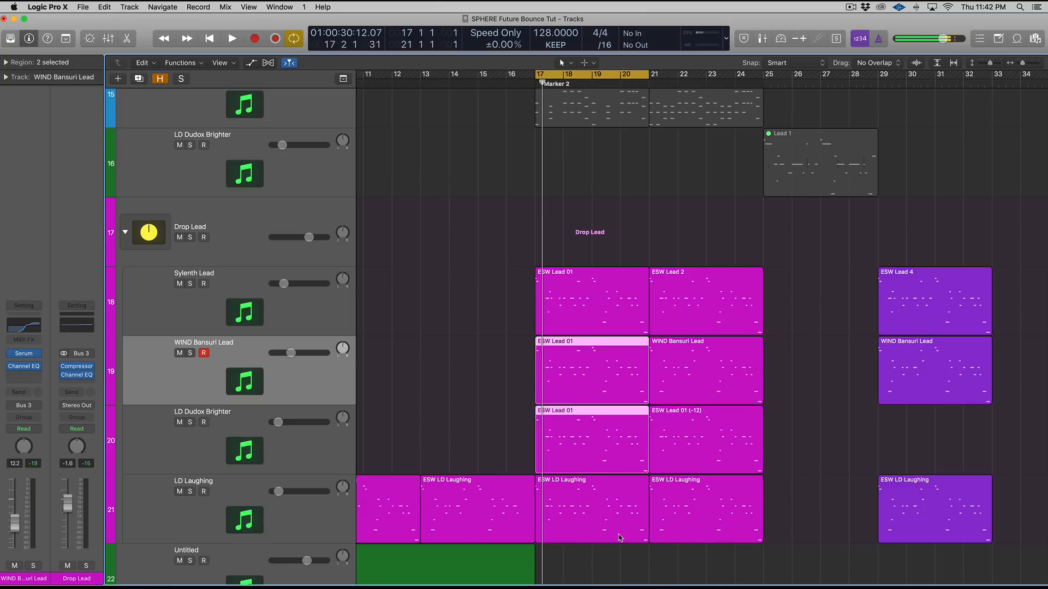
left_click_drag(622, 548, 587, 394)
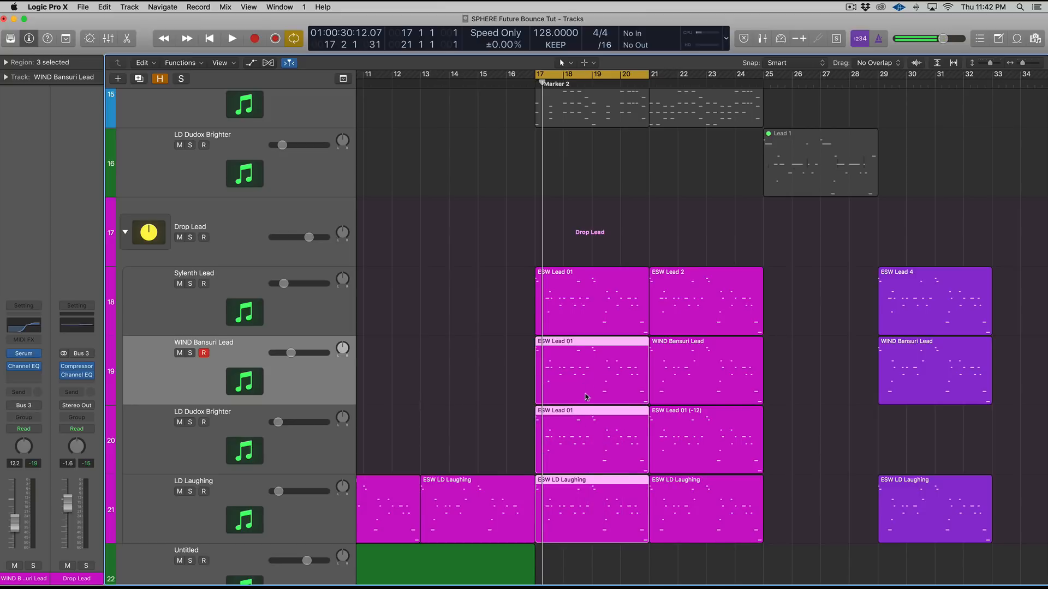
key("ctrl+m")
Play the Sylenth Lead's ESW Lead 01 region soloed and open its notes in the Piano Roll
left_click(587, 309)
key("ctrl+s")
key("space")
key("super+Right")
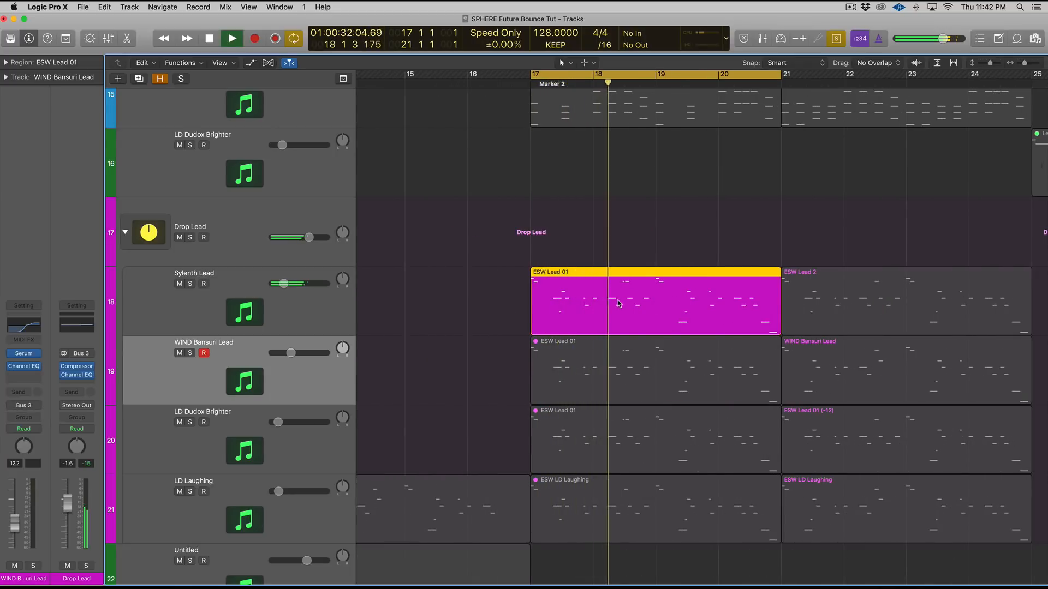
key("e")
key("space")
left_click(627, 326)
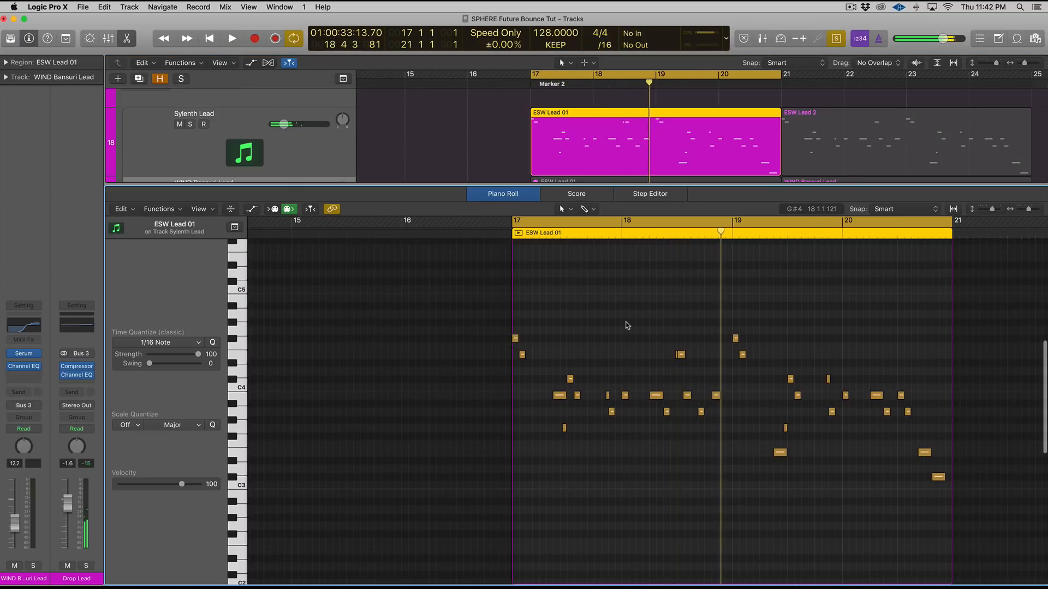
Close the Piano Roll and return to the full track arrangement around the drop
key("x")
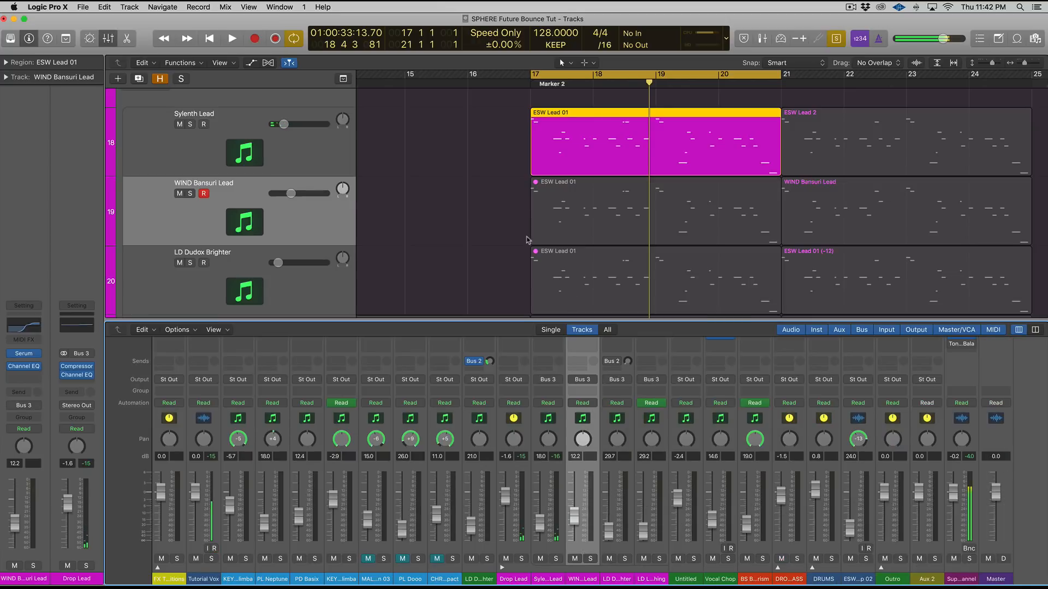
key("x")
key("super+Left")
key("x")
key("x")
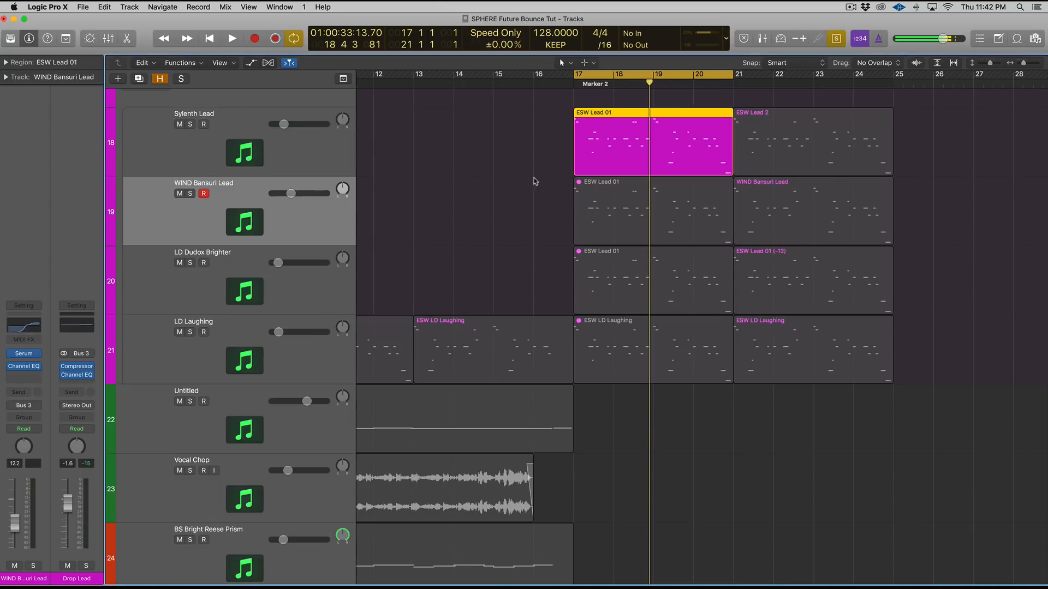
Mute the Sylenth Lead's ESW Lead 01 region and turn off solo
left_click_drag(665, 393, 639, 239)
left_click(584, 158)
key("ctrl+m")
key("ctrl+s")
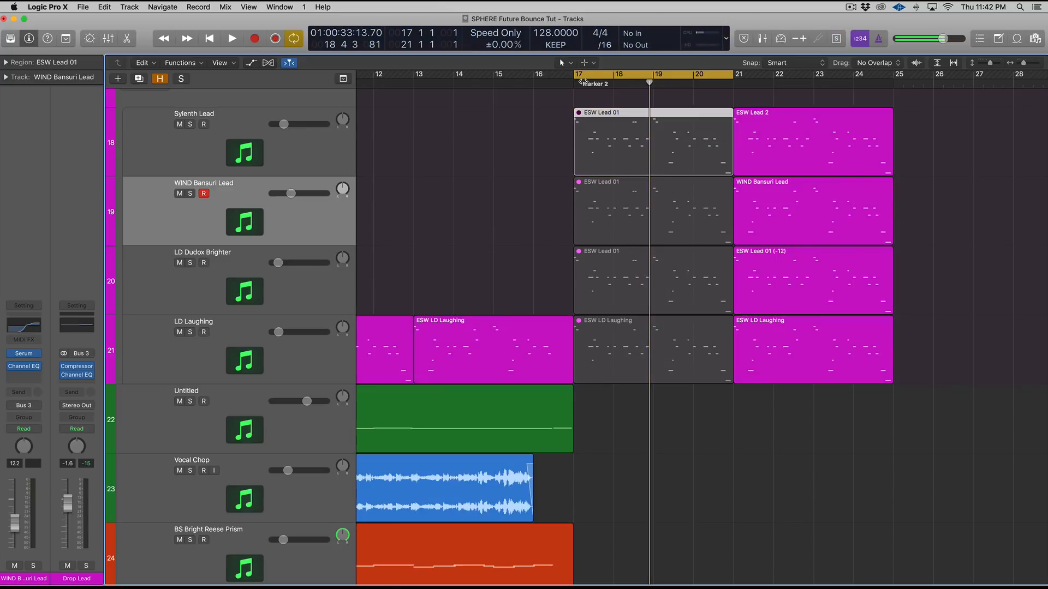
Extend the cycle range to run from bar 16 to bar 21 and play it
left_click(577, 76)
left_click_drag(539, 77, 731, 80)
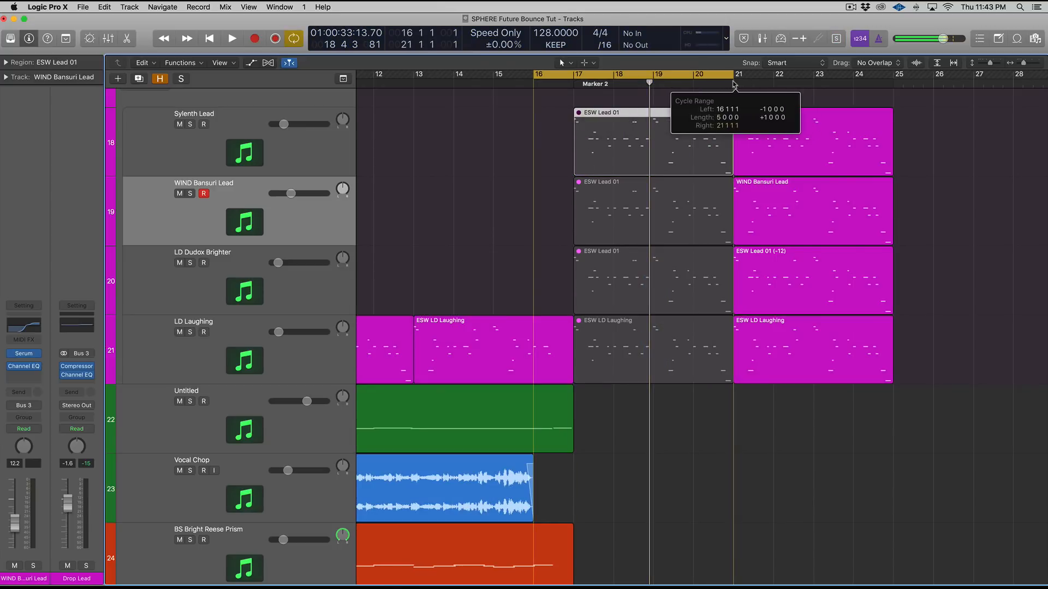
key("space")
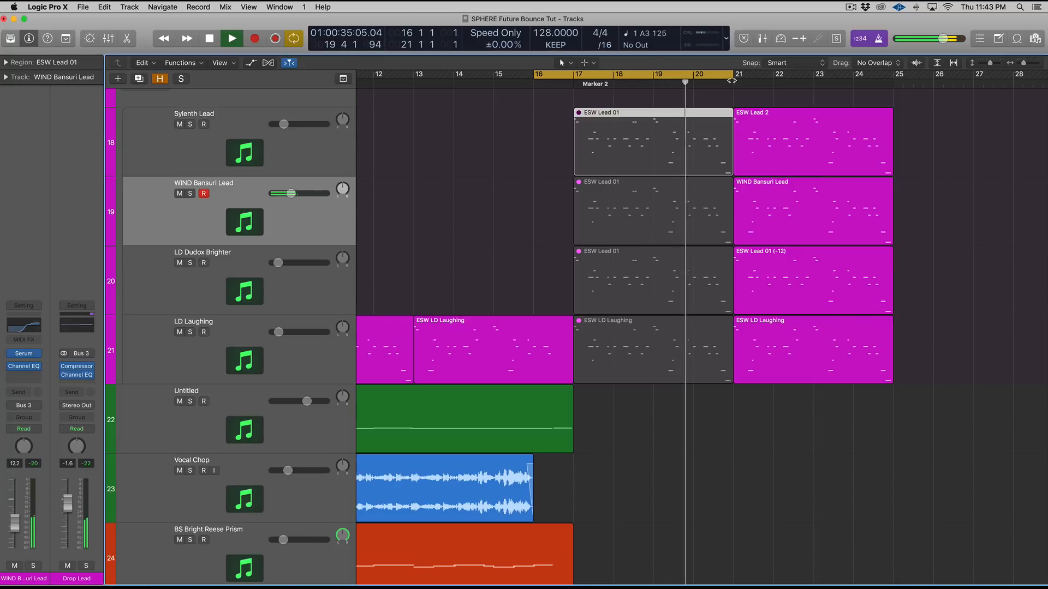
key("space")
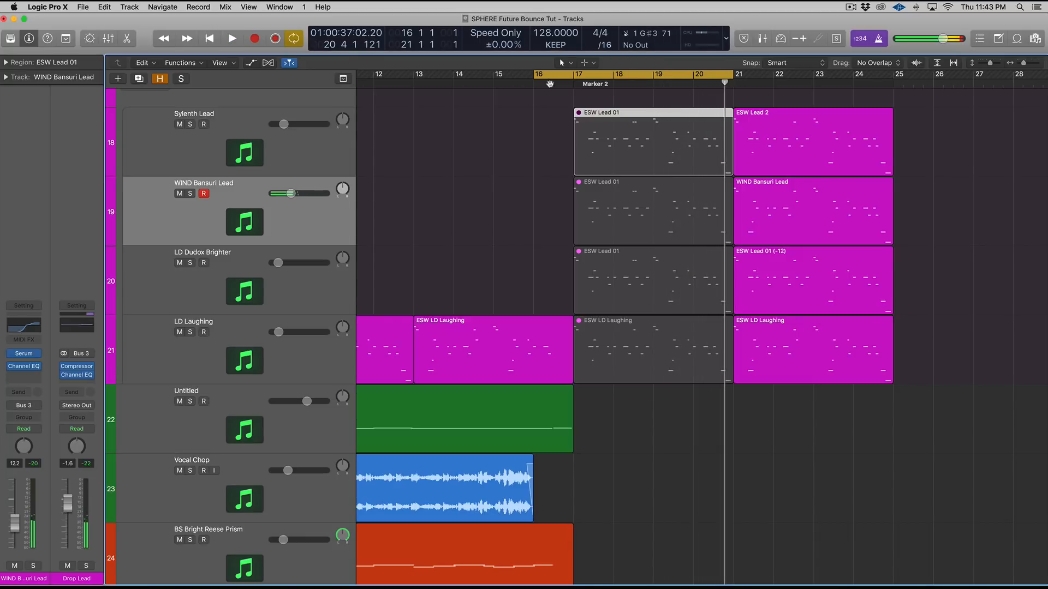
Select the Sylenth Lead track, unmute its ESW Lead 01 region, and place the playhead at bar 17
left_click(320, 142)
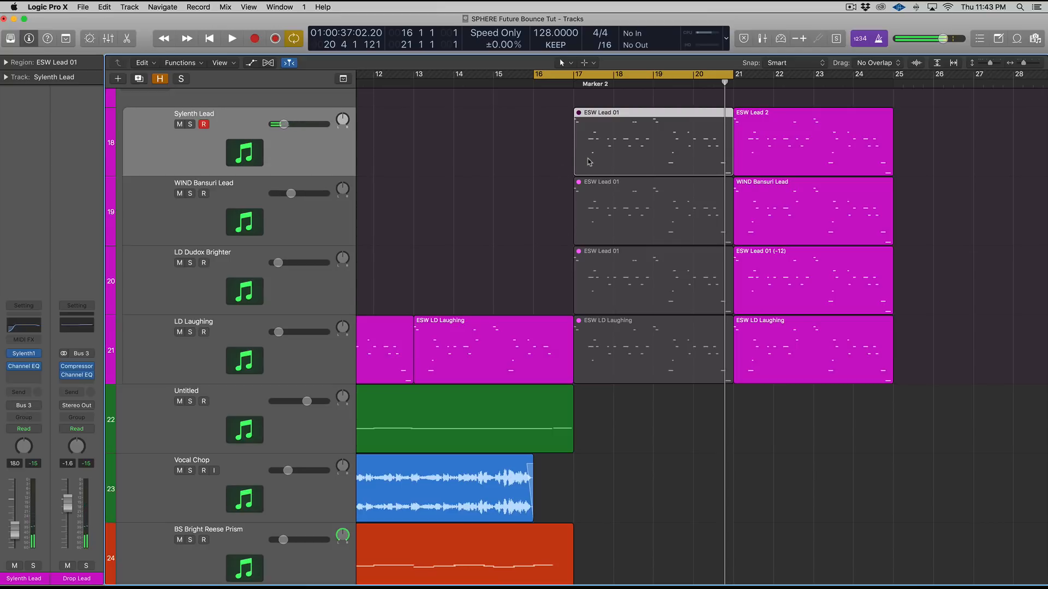
key("ctrl+m")
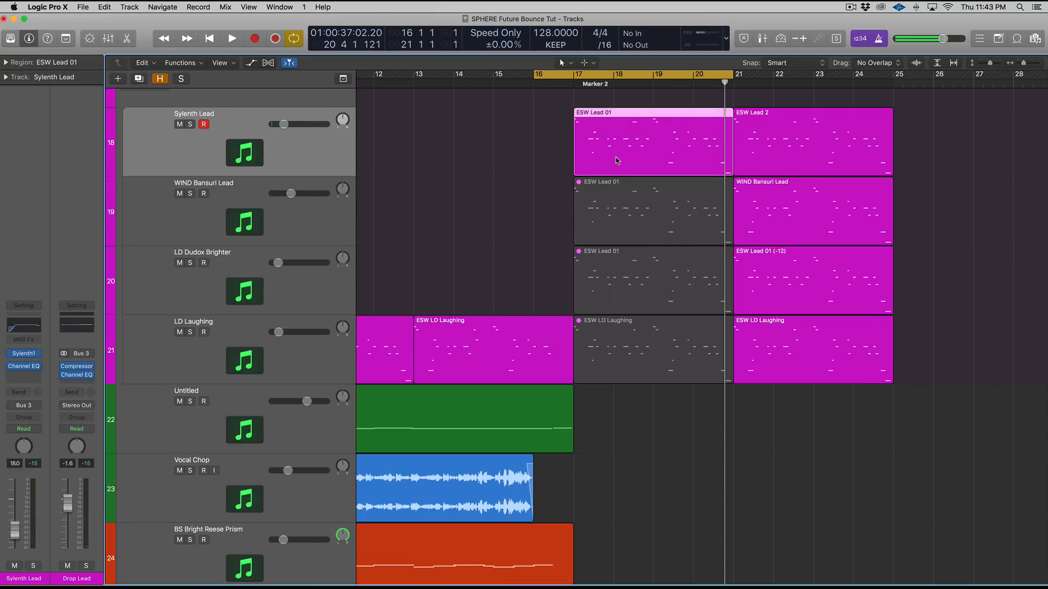
left_click(574, 83)
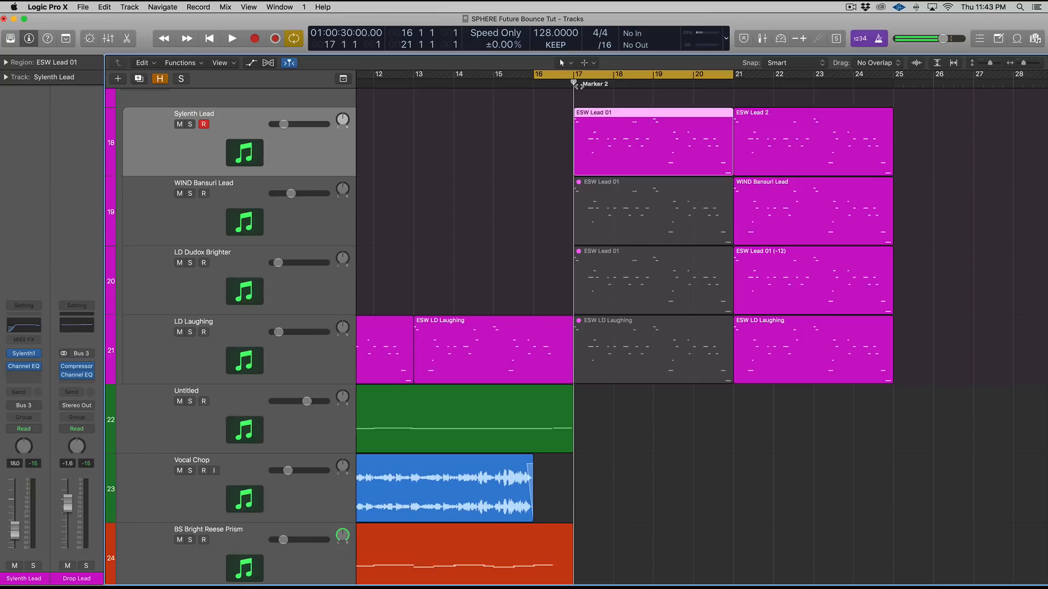
key("super+Right")
key("super+Right")
key("super+Right")
key("super+Right")
key("super+Right")
scroll(632, 157, "left", 3)
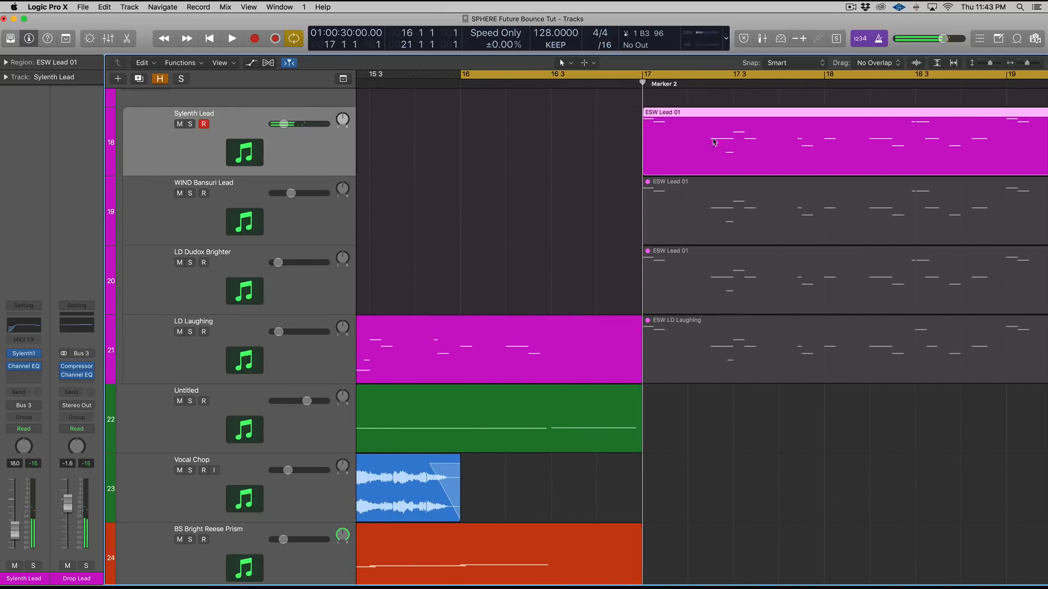
Expand the DROP BASS stack and place the playhead at 17 2 1 to compare the bass notes with the lead
mouse_move(669, 85)
left_mouse_down()
mouse_move(683, 85)
mouse_move(667, 85)
left_mouse_up()
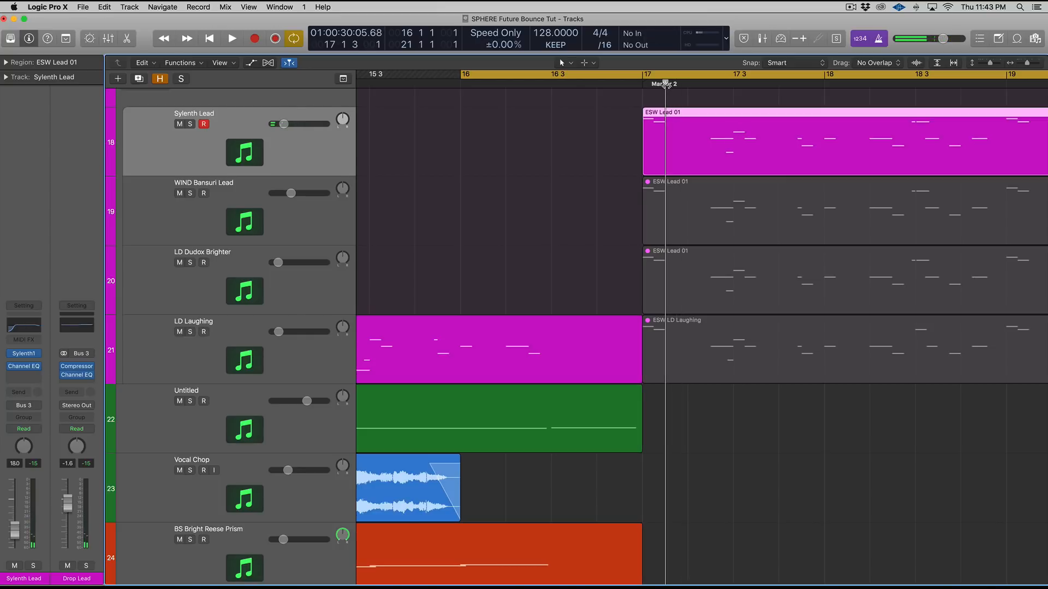
scroll(689, 135, "down", 3)
scroll(689, 135, "down", 5)
left_click(125, 317)
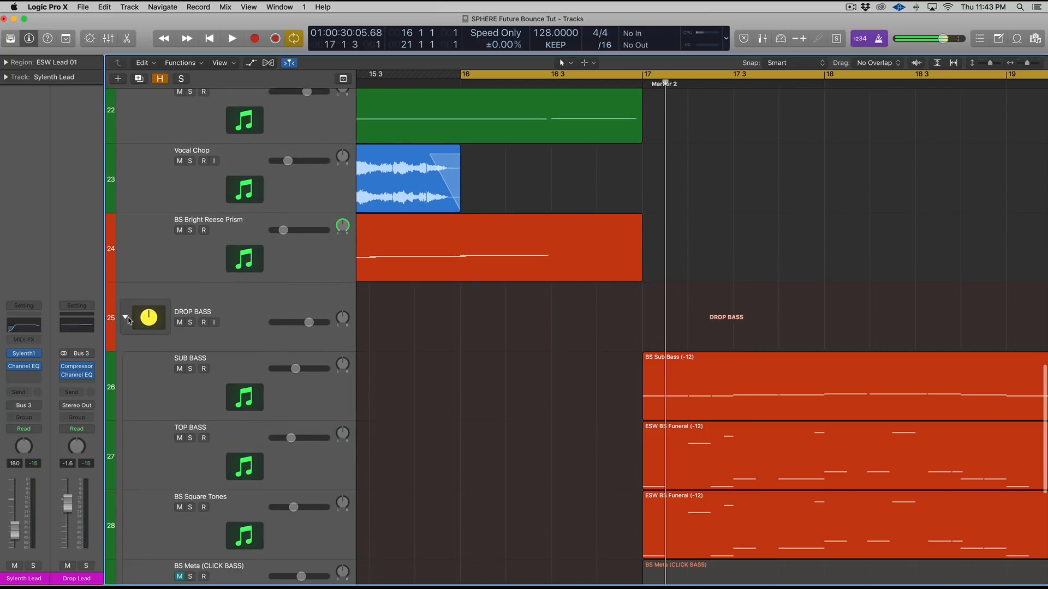
left_click(688, 85)
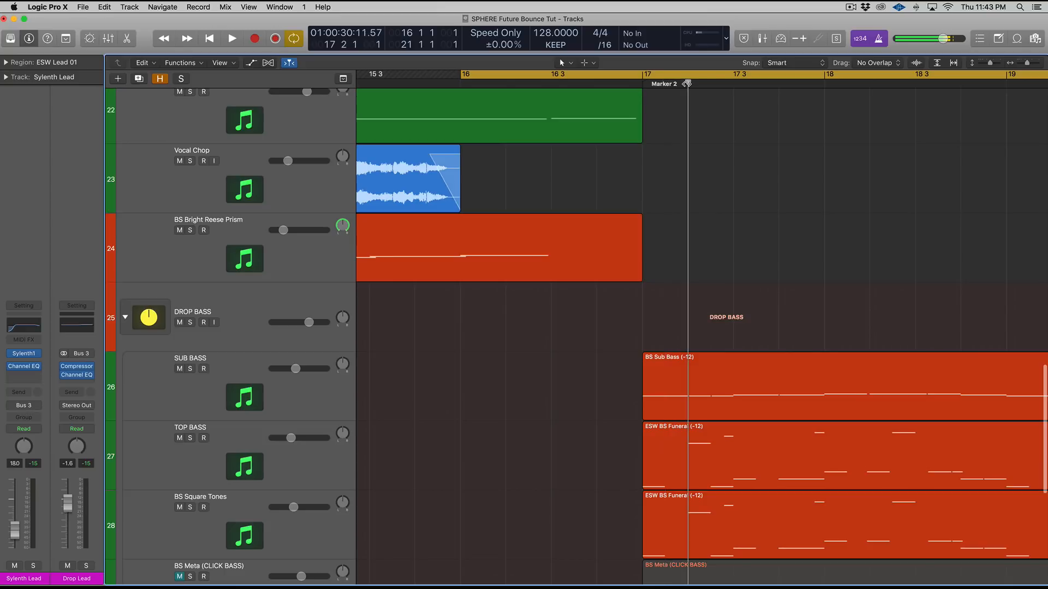
scroll(688, 90, "up", 5)
scroll(688, 88, "up", 3)
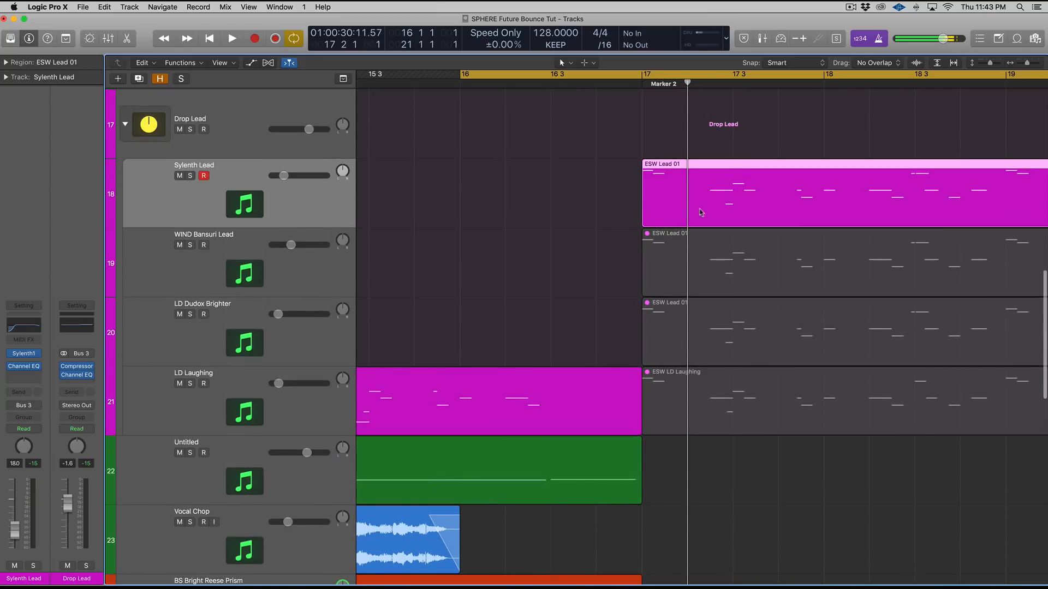
Unmute the WIND Bansuri Lead, LD Dudox Brighter and LD Laughing regions starting at bar 17, and mute them again
key("ctrl+s")
key("ctrl+s")
left_click_drag(612, 256, 806, 354)
left_click_drag(854, 476, 776, 299)
key("ctrl+m")
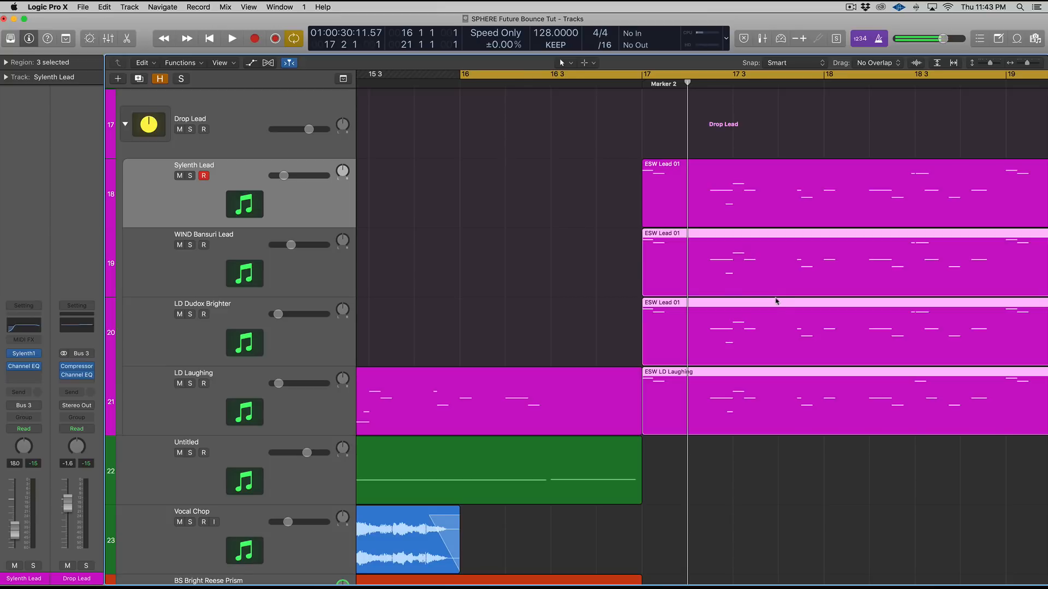
scroll(760, 304, "down", 2)
scroll(759, 305, "left", 3)
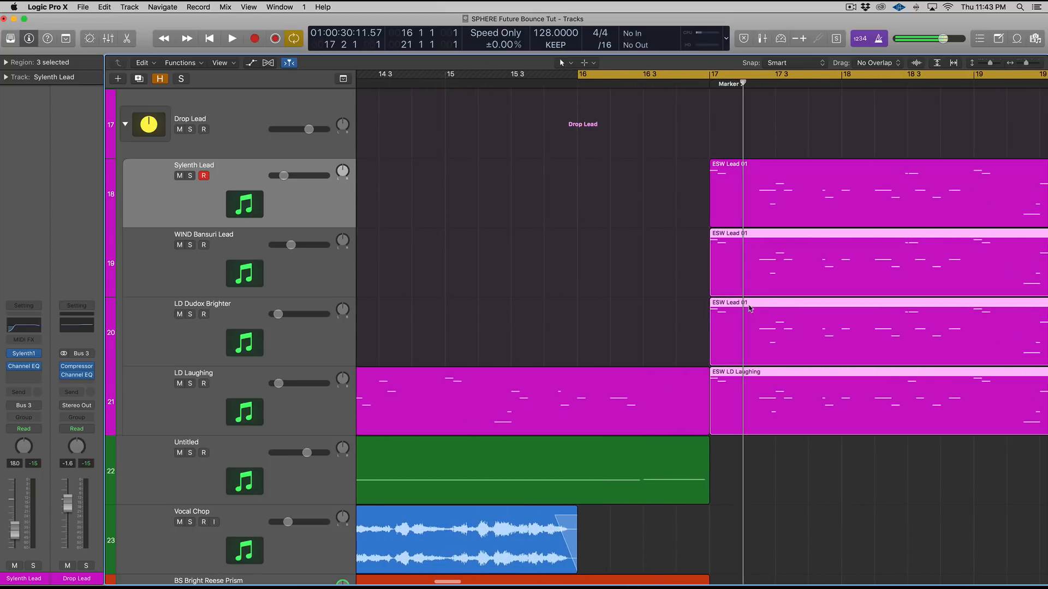
scroll(749, 307, "right", 5)
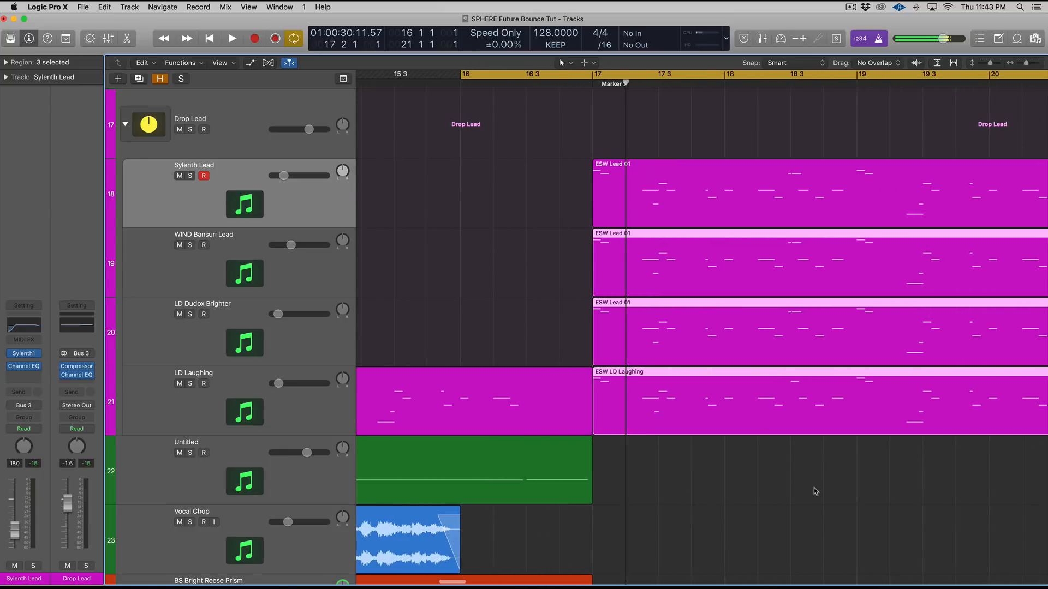
key("ctrl+m")
Open the Sylenth Lead's ESW Lead 01 region in the Piano Roll and examine its notes in bars 17 and 18
left_click(616, 205)
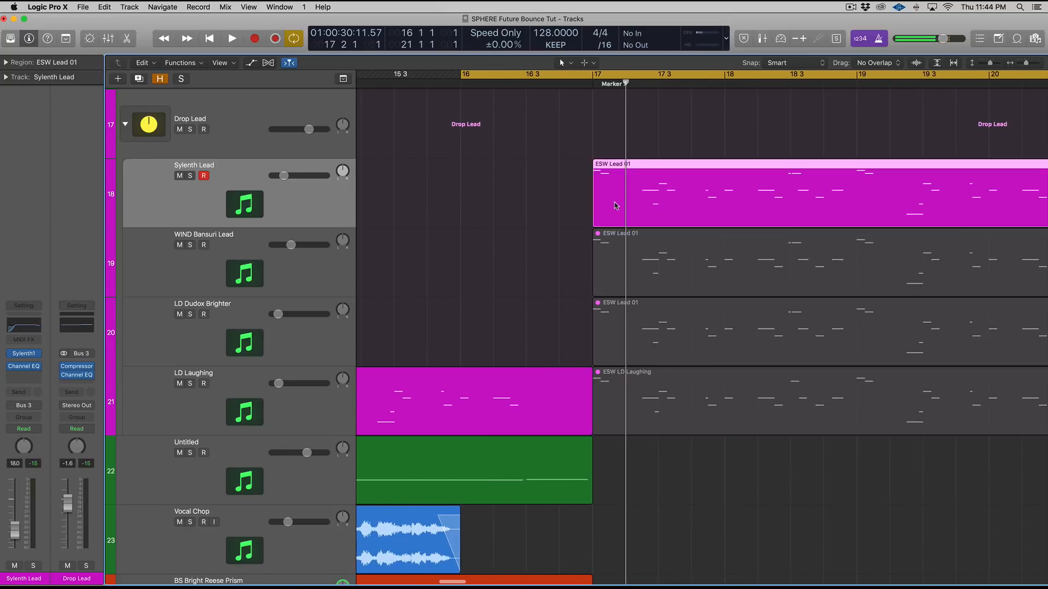
double_click(616, 206)
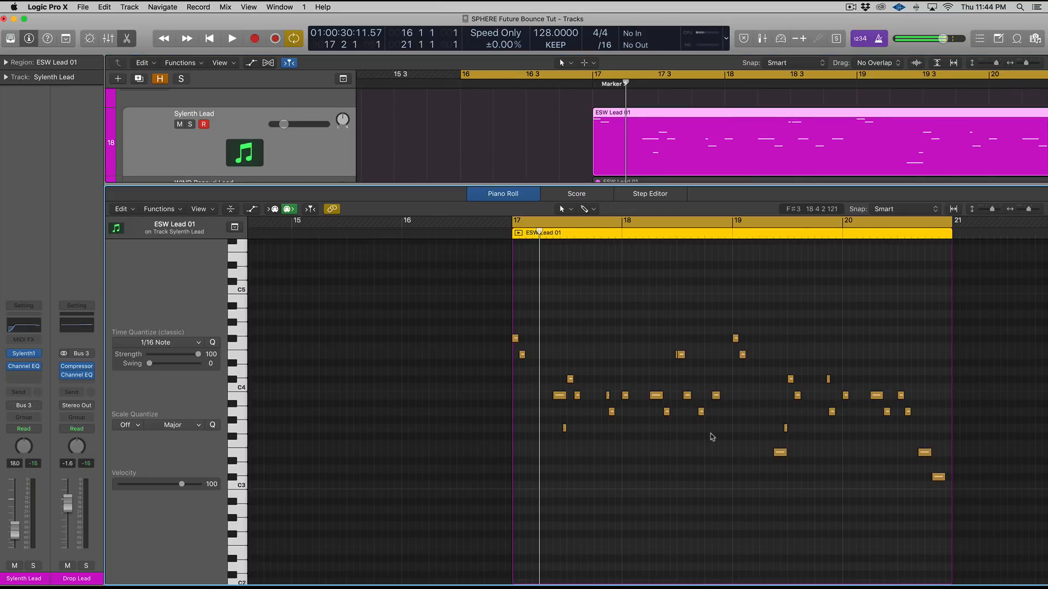
scroll(652, 388, "up", 5)
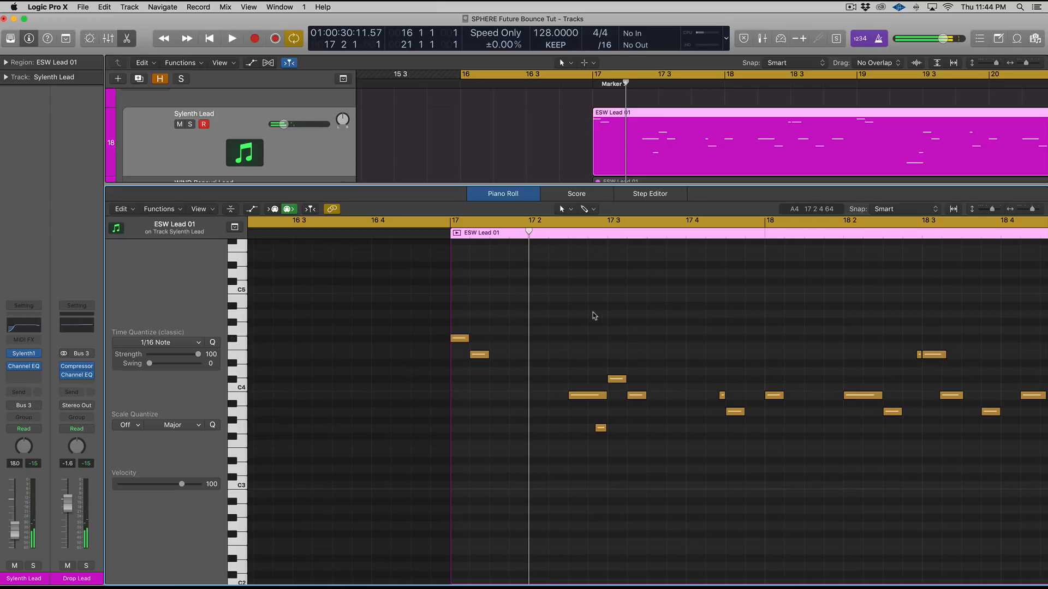
Set the cycle range from bar 17 to 20 1 4 and unmute the WIND Bansuri Lead and LD Dudox Brighter regions
left_click(596, 78)
left_click_drag(597, 78, 1012, 80)
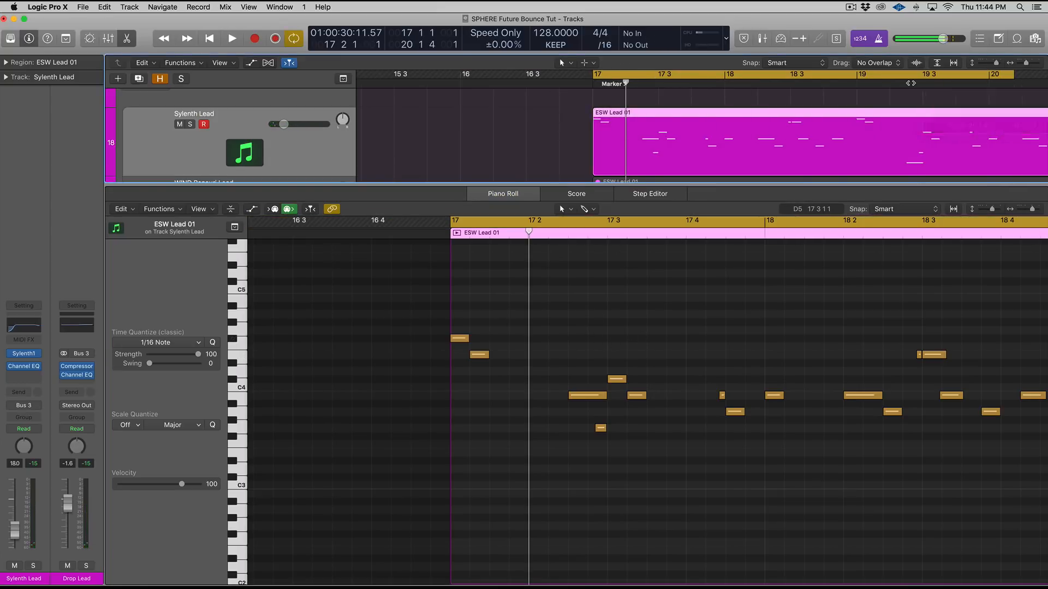
key("x")
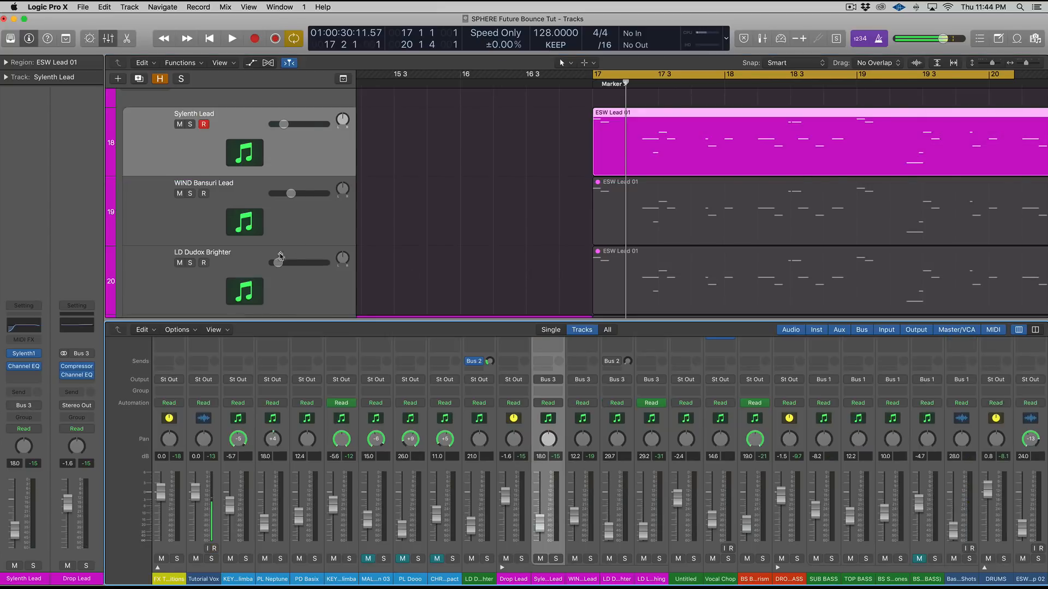
left_click_drag(567, 217, 657, 270)
key("ctrl+m")
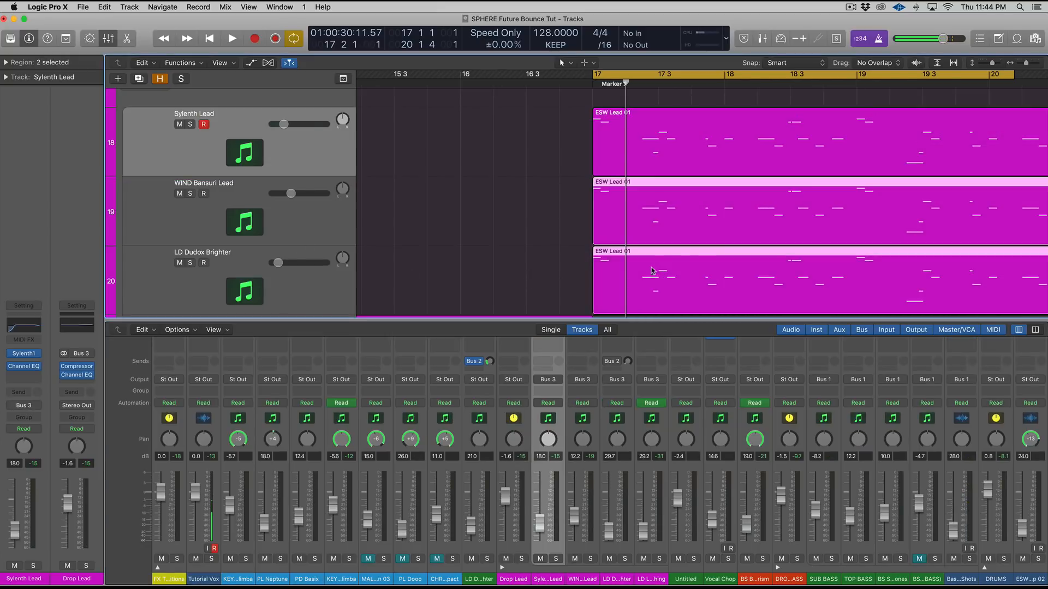
Examine the portamento controls in the Sylenth Lead's Sylenth1 and in the WIND Bansuri Lead's Serum, closing each plug-in window
left_click(25, 354)
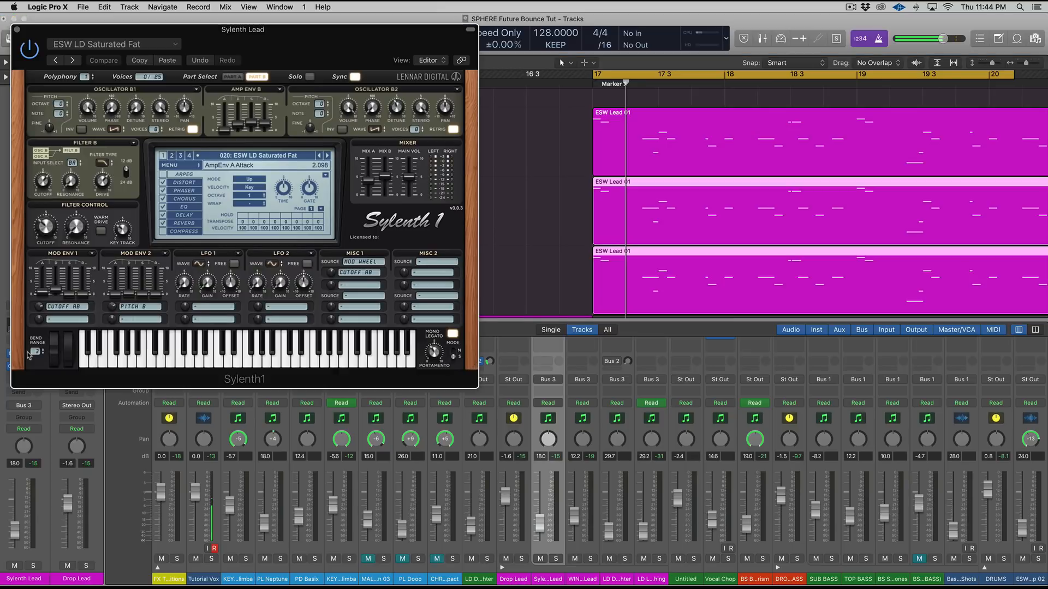
left_click_drag(434, 353, 435, 352)
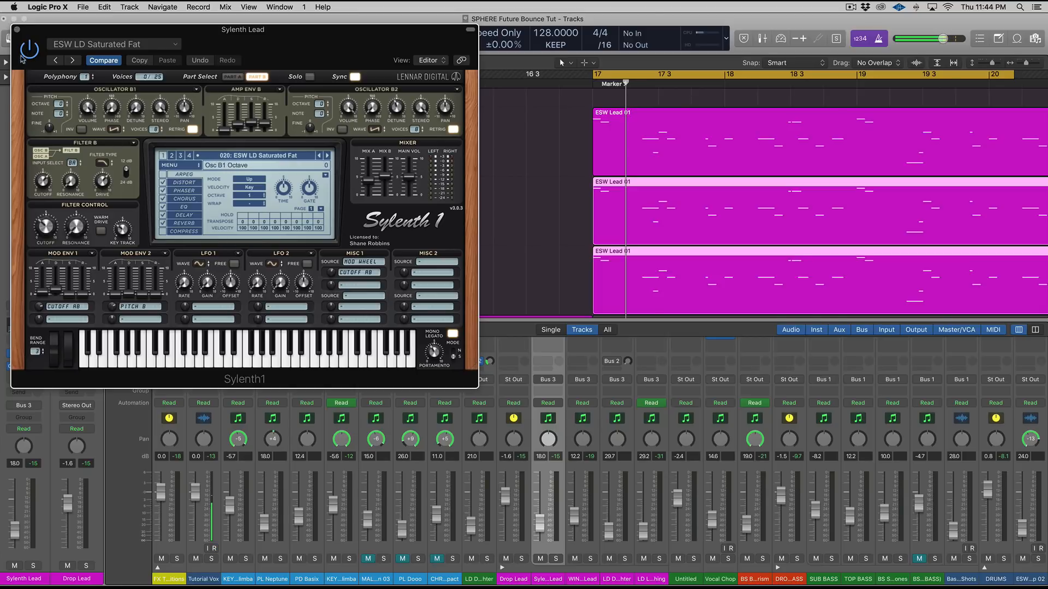
left_click(17, 30)
left_click(198, 215)
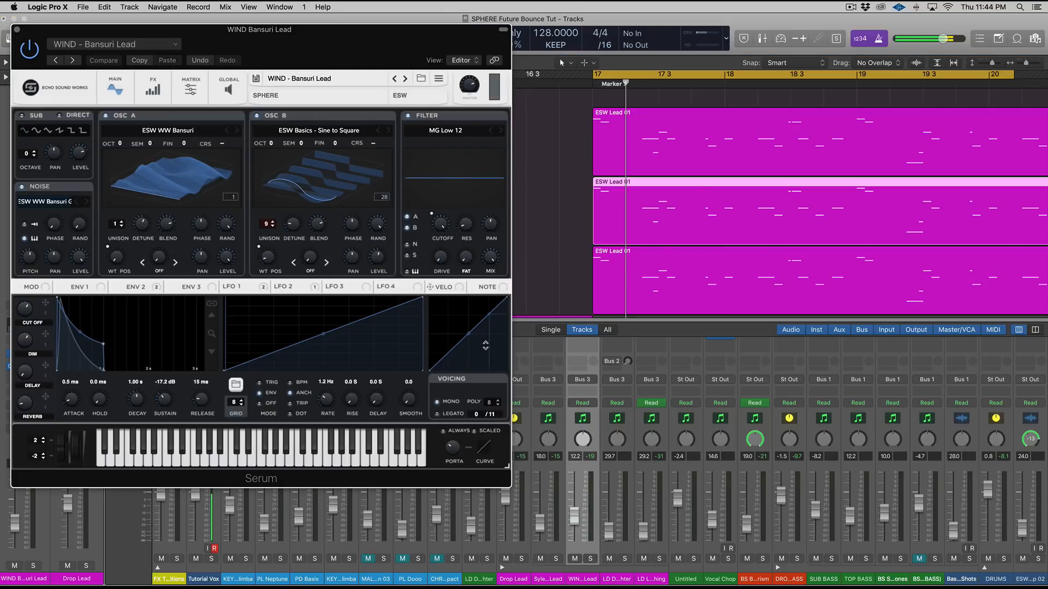
left_click(455, 453)
left_click(17, 30)
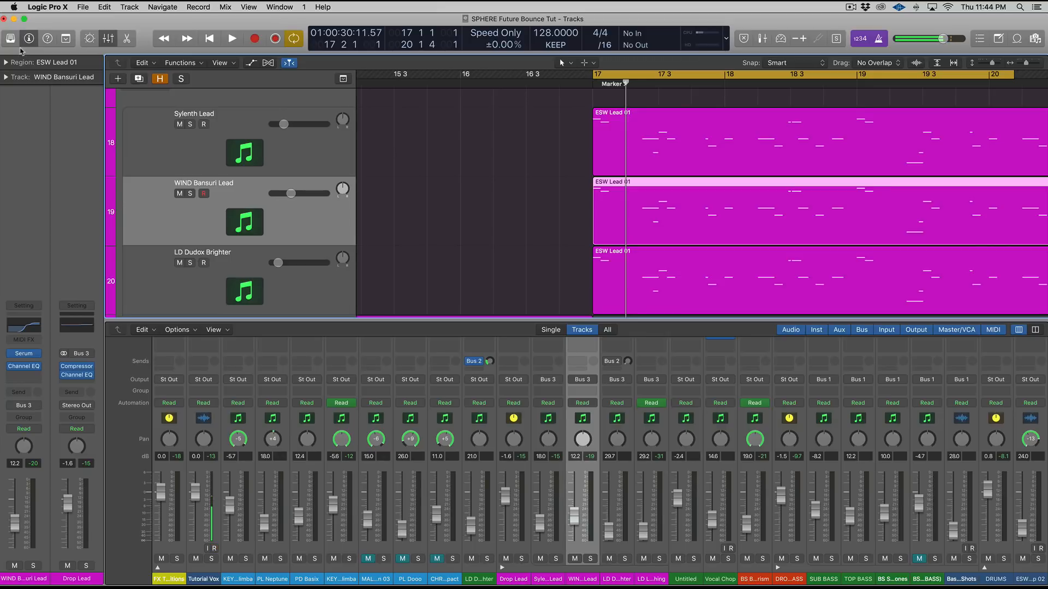
Open the Sylenth Lead's ESW Lead 01 region in the Piano Roll and audition it soloed
key("x")
key("x")
key("x")
scroll(596, 217, "up", 3)
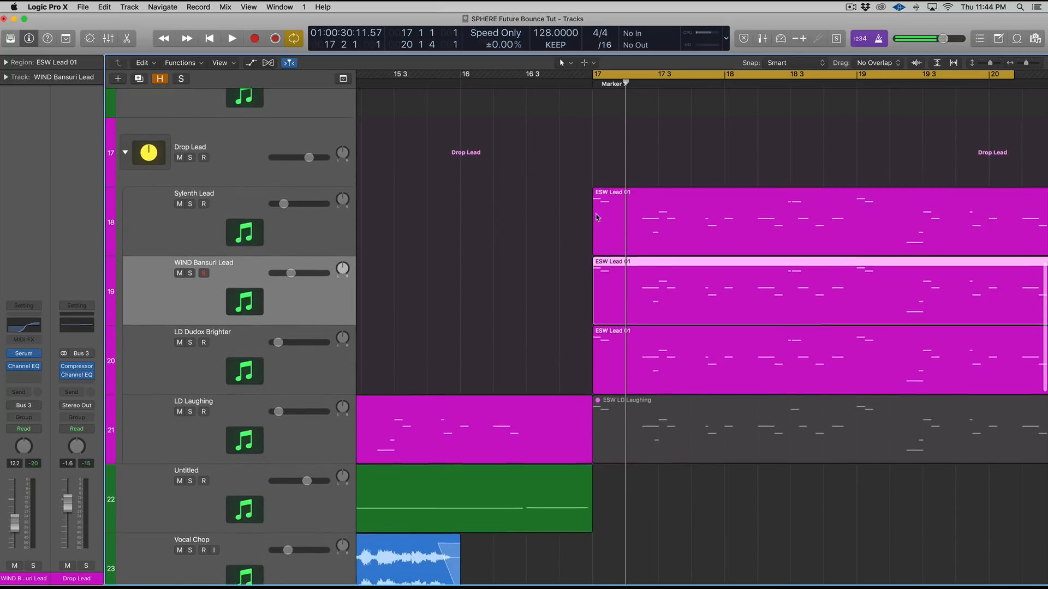
double_click(596, 217)
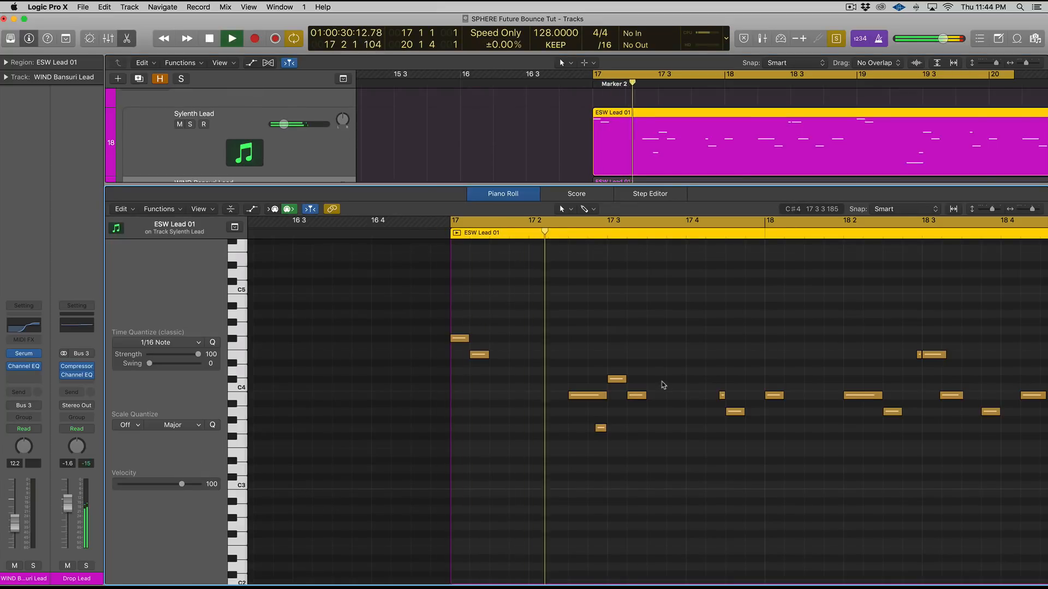
key("space")
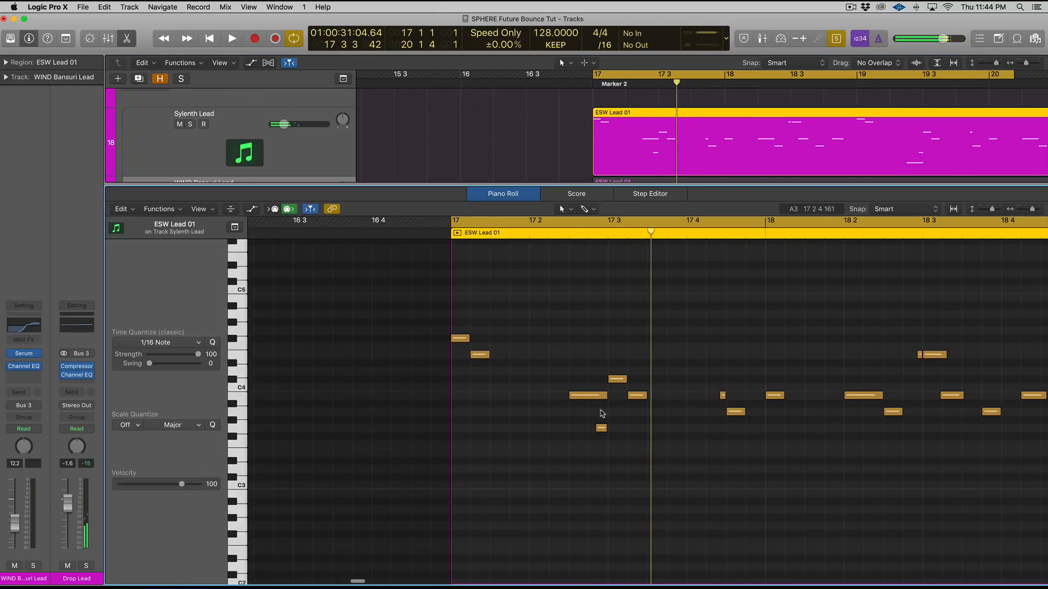
Examine the short G3 note just before 17 3 up close and play the phrase around it
key("super+Right")
key("super+Right")
key("super+Right")
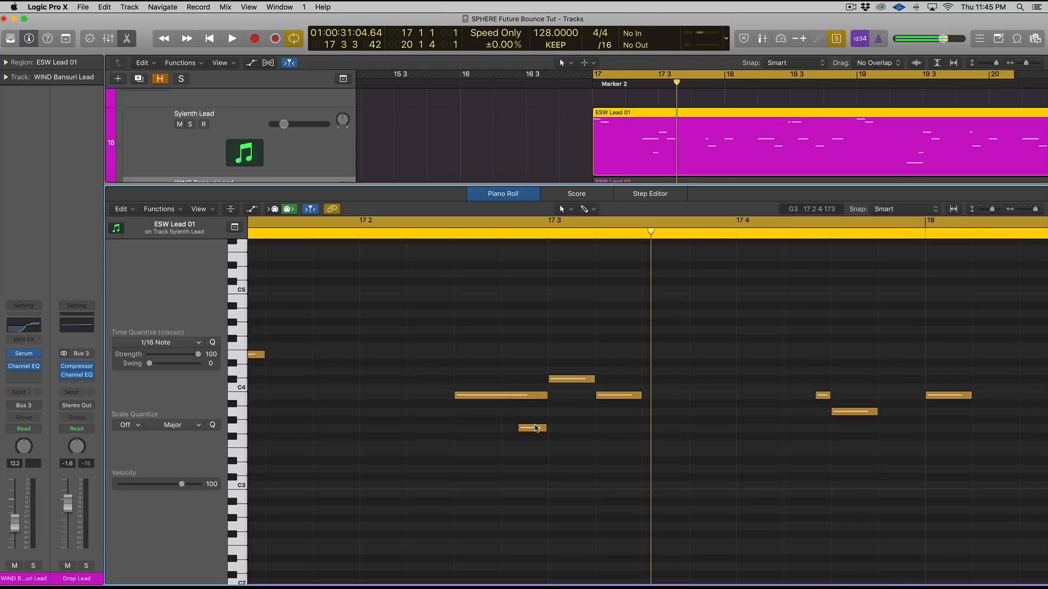
key("space")
scroll(589, 428, "right", 10)
key("space")
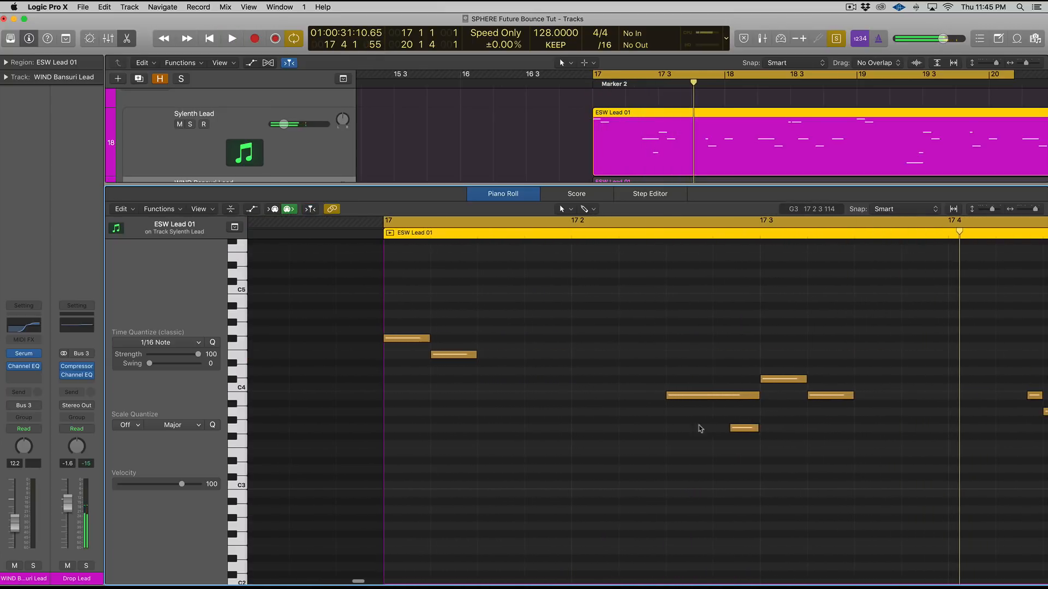
Try extending the short G3 note's start back to 17 2 4 and moving it down to C3, restoring it each time
left_click_drag(731, 428, 710, 426)
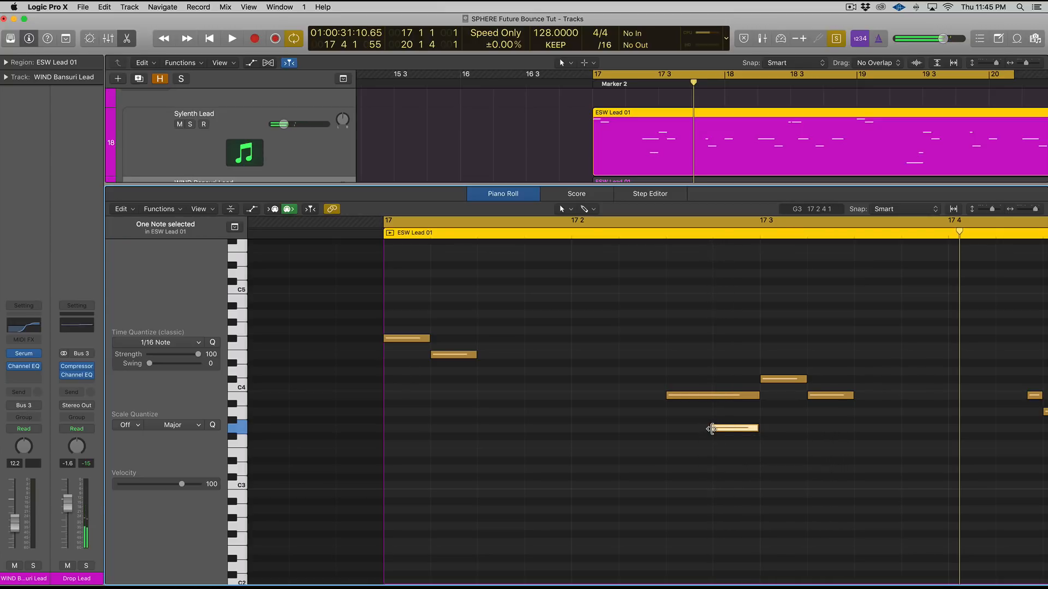
key("space")
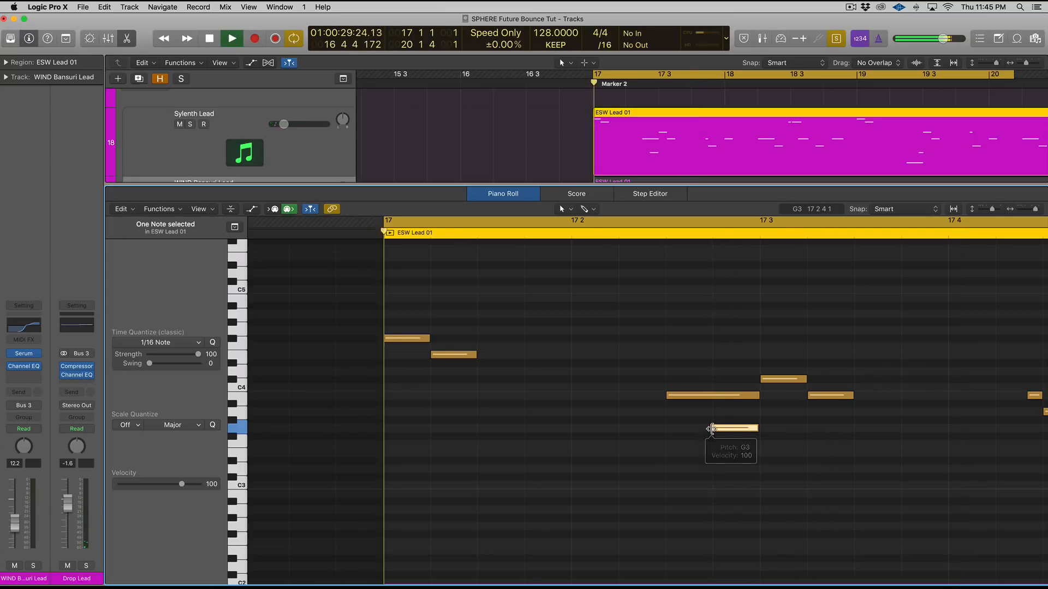
key("super+z")
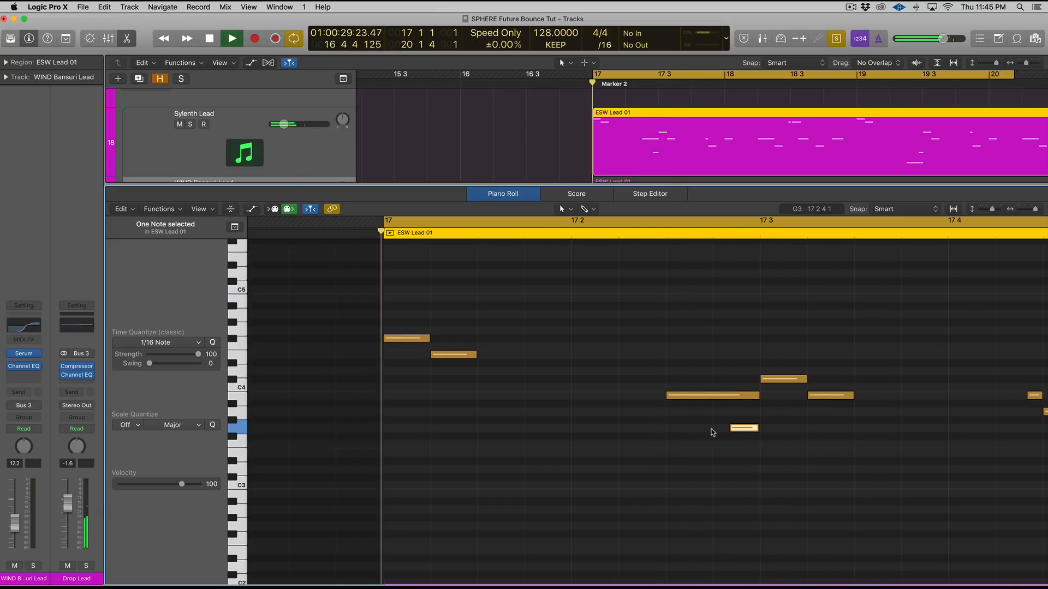
left_click_drag(744, 435, 743, 486)
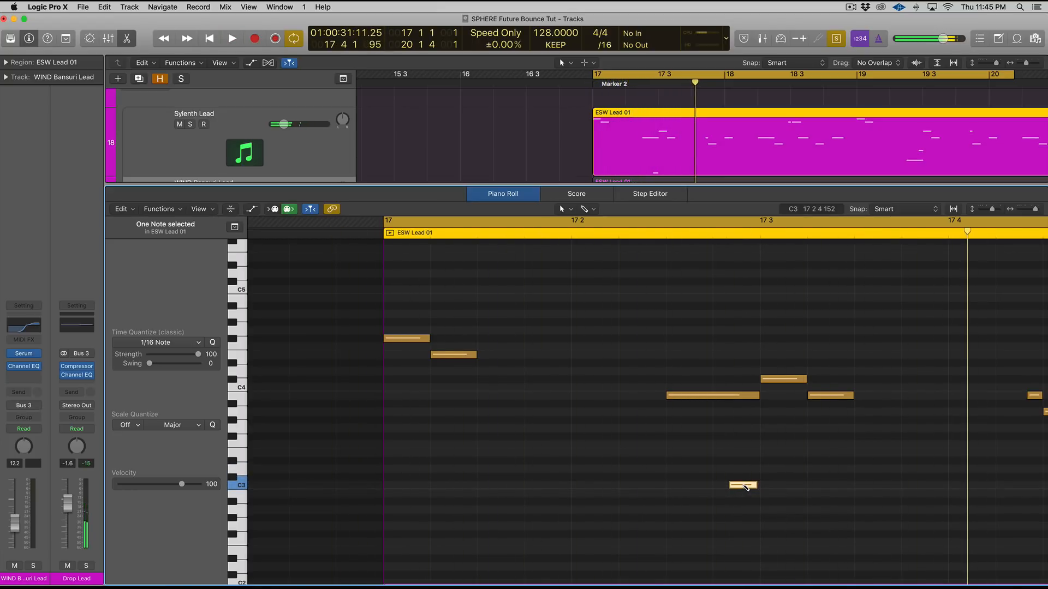
left_click_drag(746, 487, 750, 436)
Place the playhead at bar 18 and play the lead notes through beat 18 4
scroll(749, 436, "right", 5)
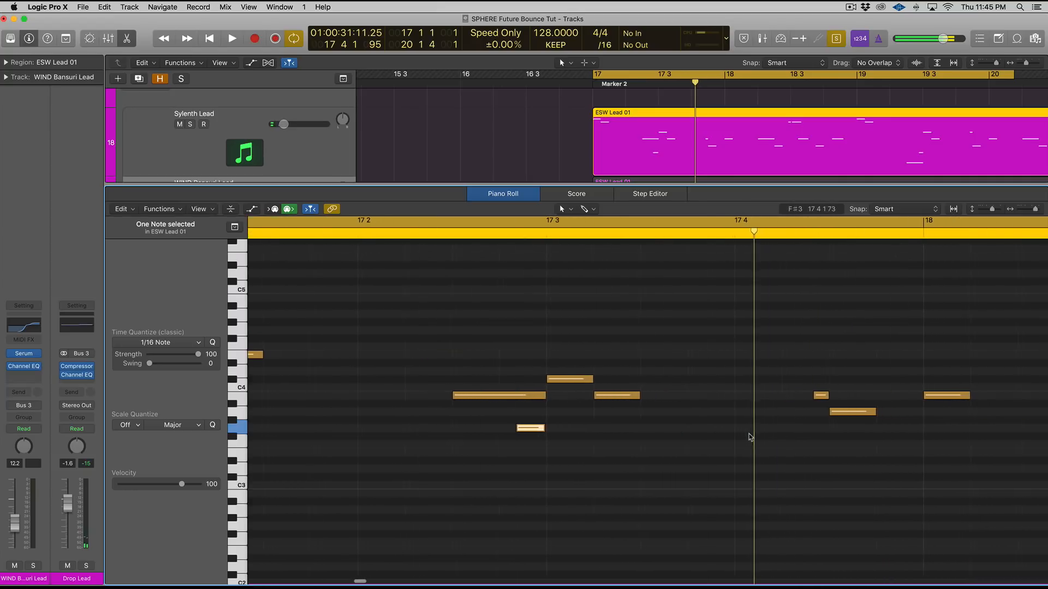
scroll(746, 431, "right", 2)
scroll(740, 423, "down", 5)
scroll(740, 423, "right", 6)
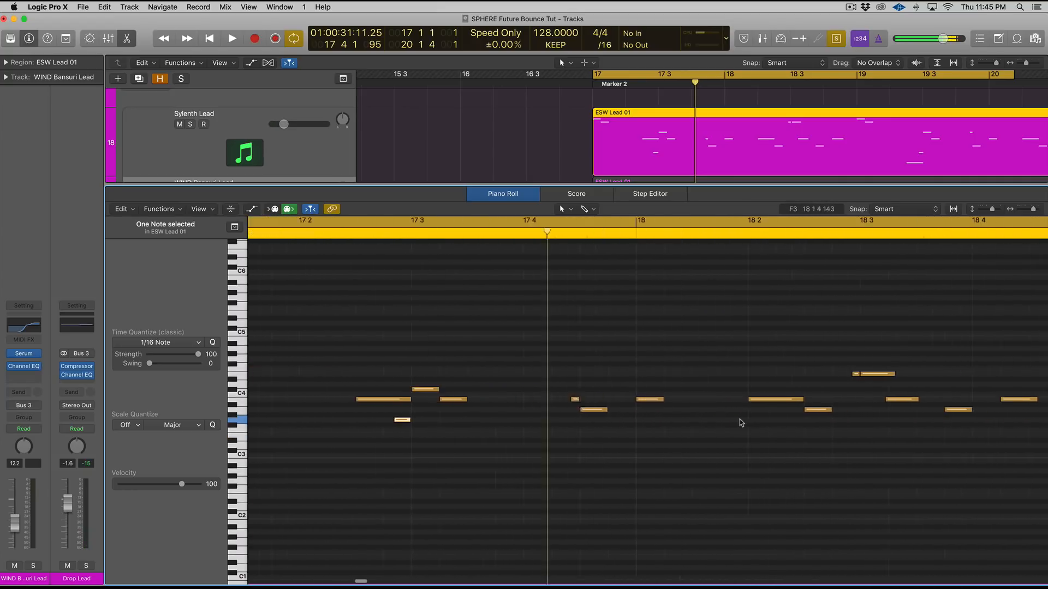
scroll(741, 423, "right", 5)
left_click(568, 221)
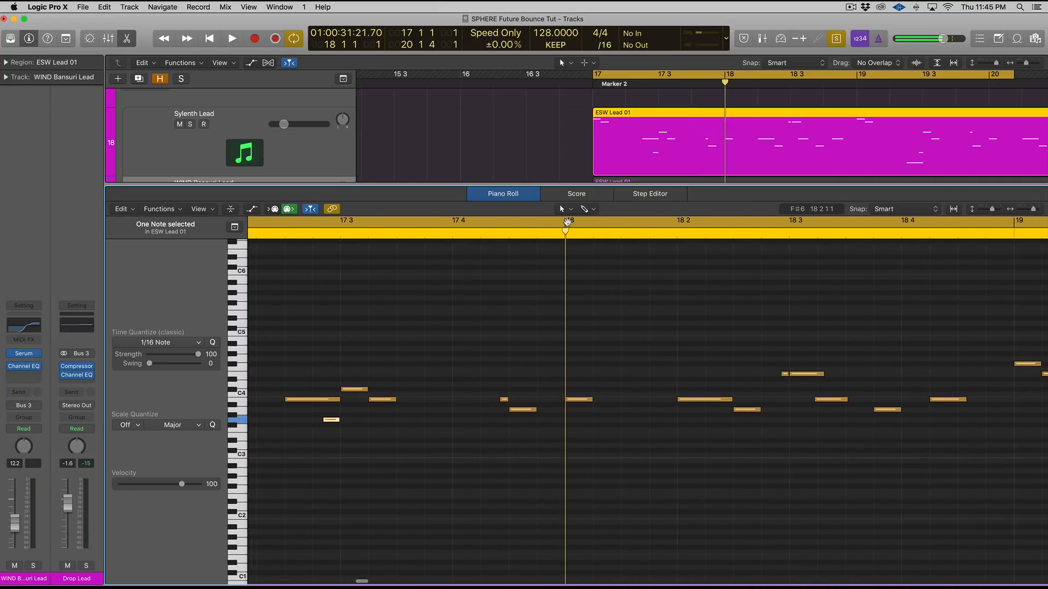
left_click(568, 222)
key("space")
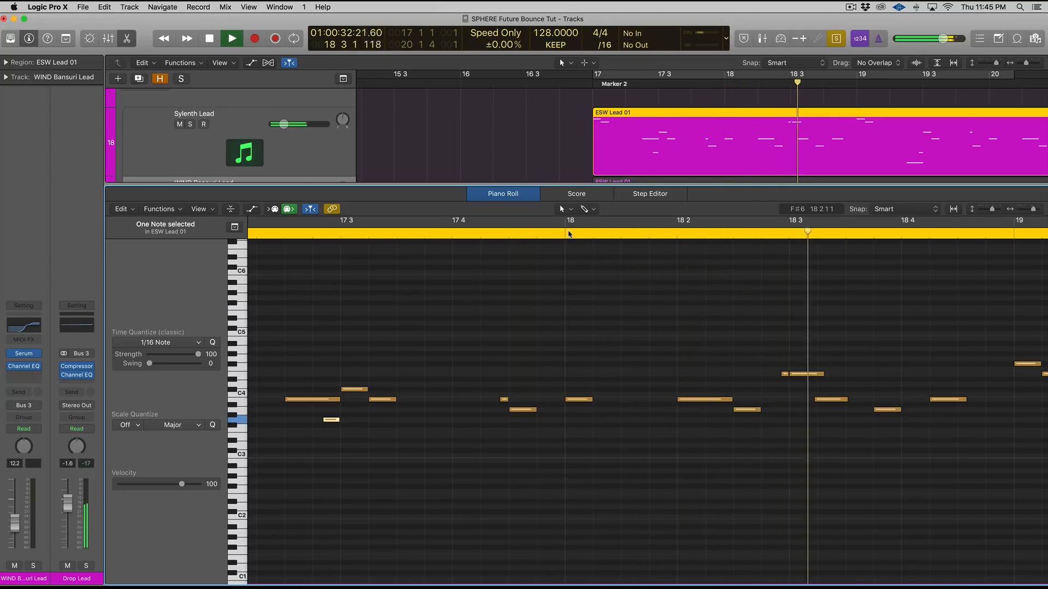
key("space")
Set the cycle range from just before 18 3 to just after 18 4 and play that phrase
scroll(608, 249, "left", 8)
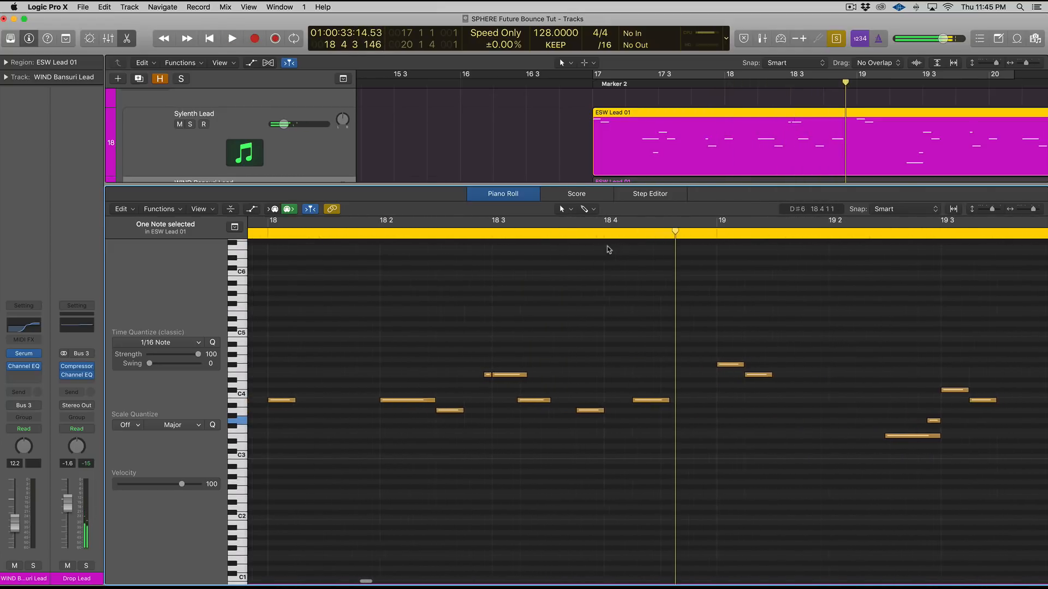
scroll(609, 250, "left", 1)
left_click_drag(491, 221, 642, 225)
key("space")
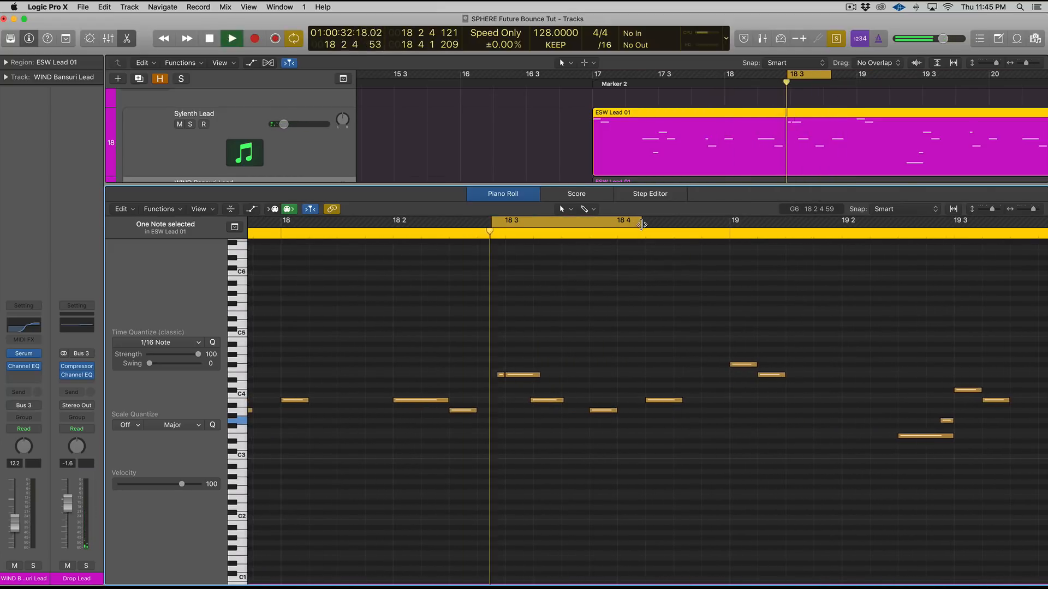
key("space")
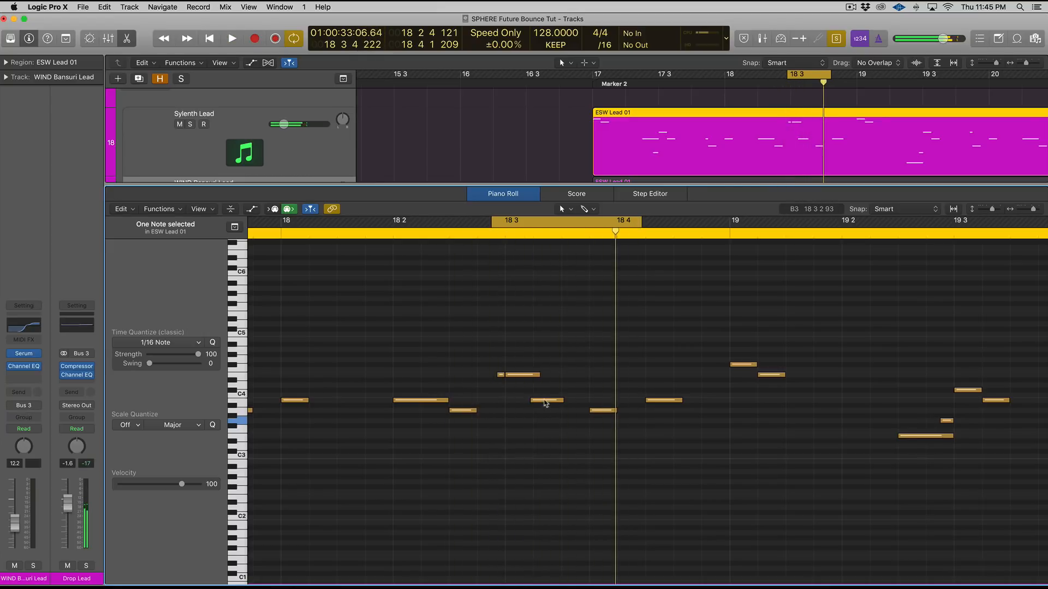
Try raising the B3 note after 18 3 to A4, and play it with a cycle range from bar 18 to about 19 2
left_click_drag(545, 402, 546, 352)
key("space")
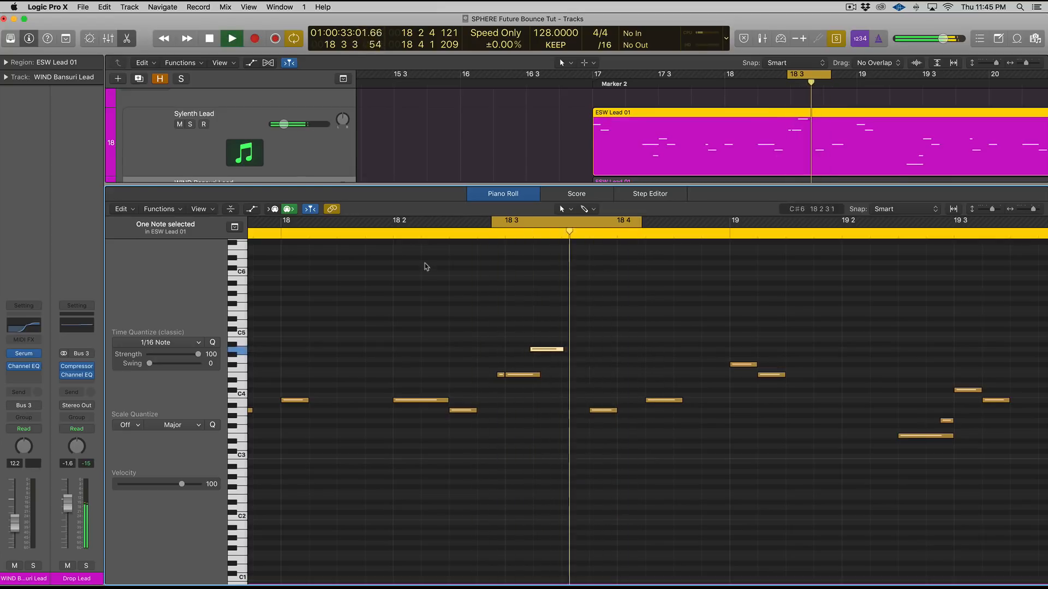
key("space")
left_click_drag(286, 222, 865, 239)
key("space")
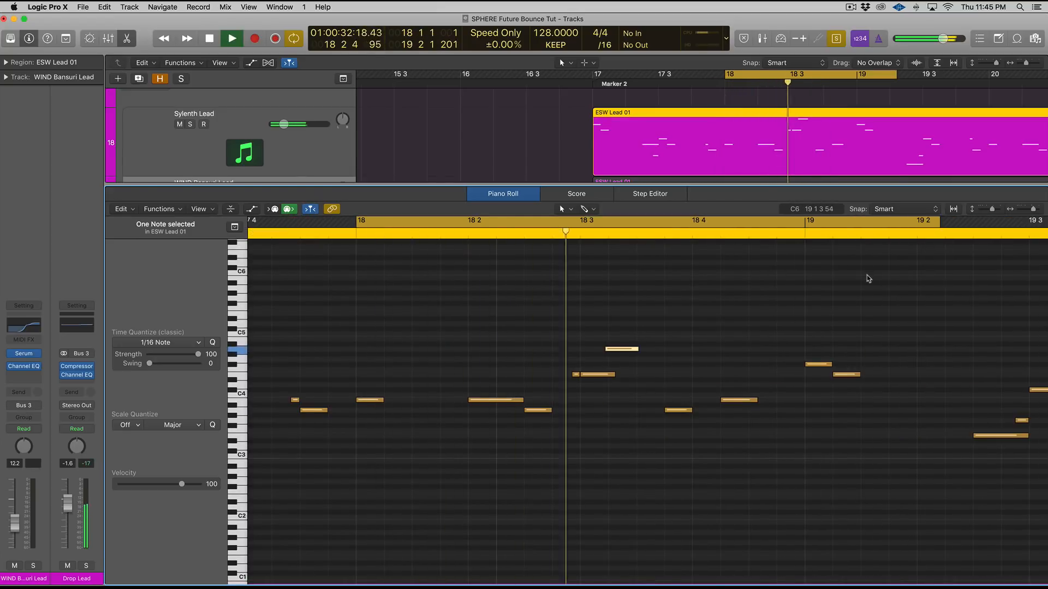
key("space")
key("super+z")
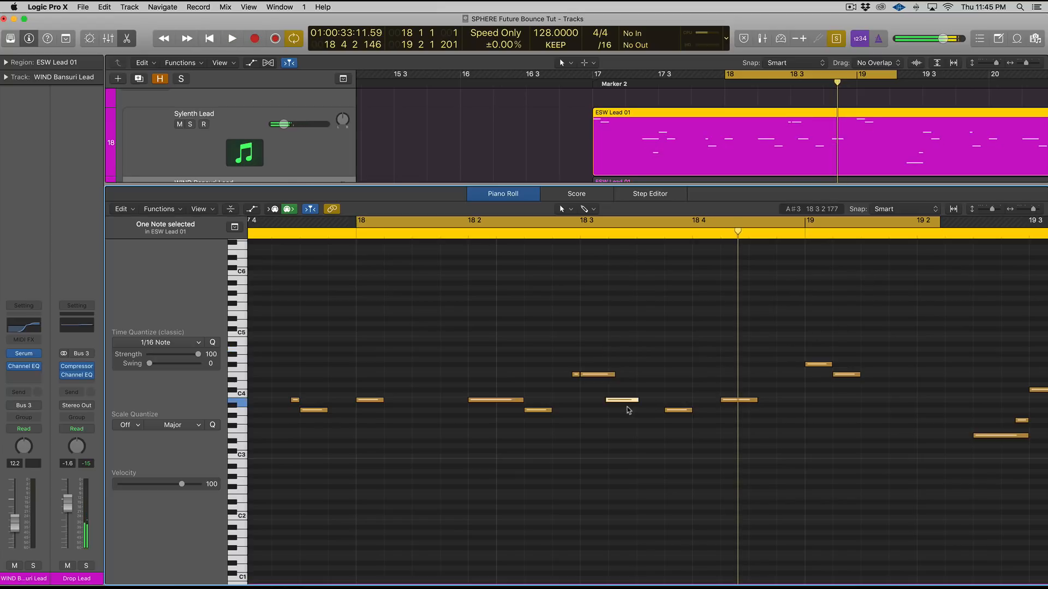
Try lowering the B3 note after 18 3 to A3, play it, and undo the move
key("super+Left")
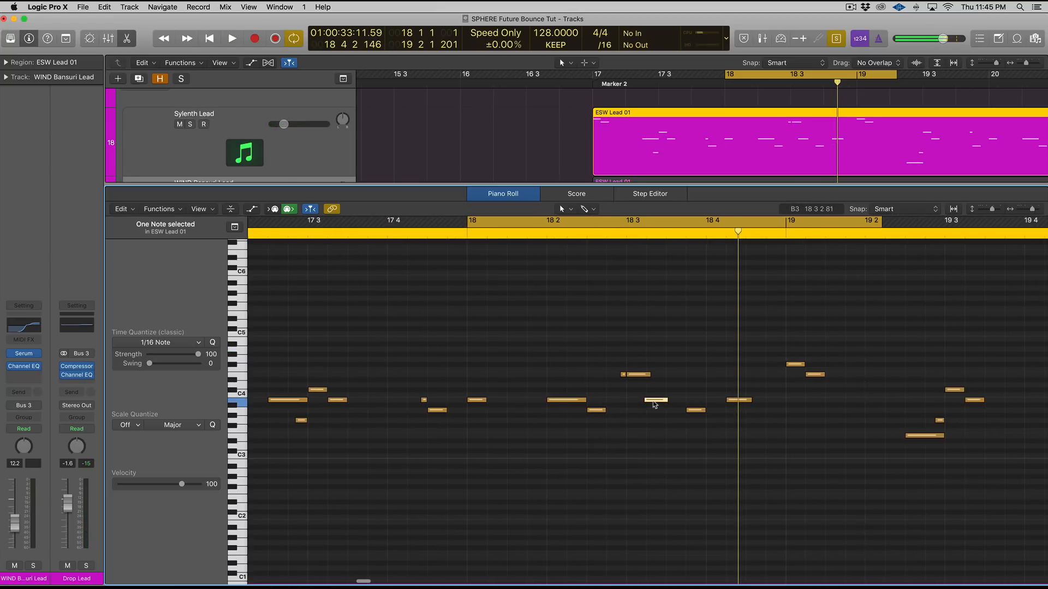
left_click_drag(654, 404, 654, 413)
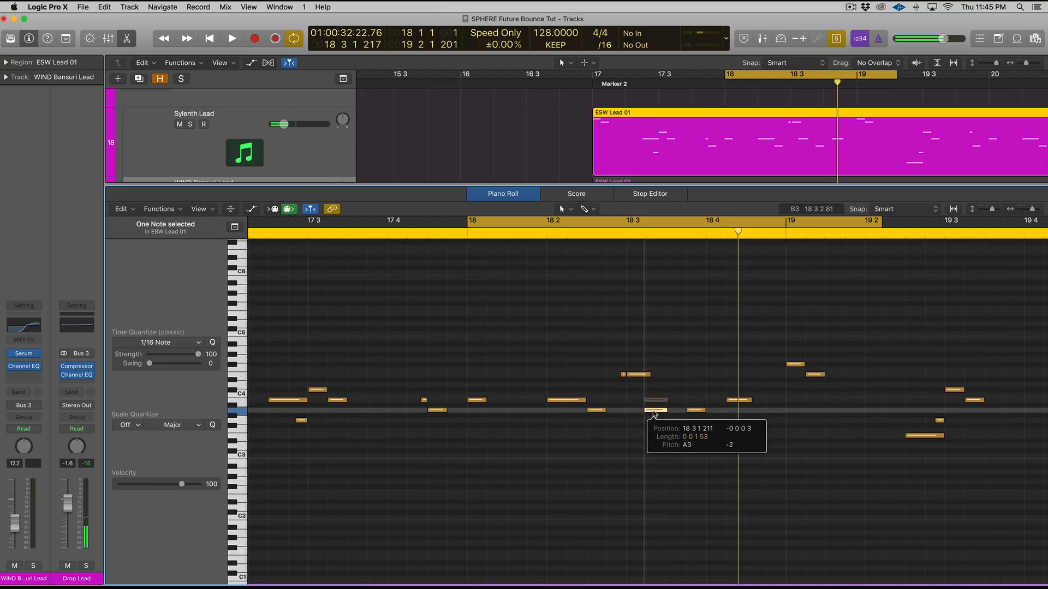
key("space")
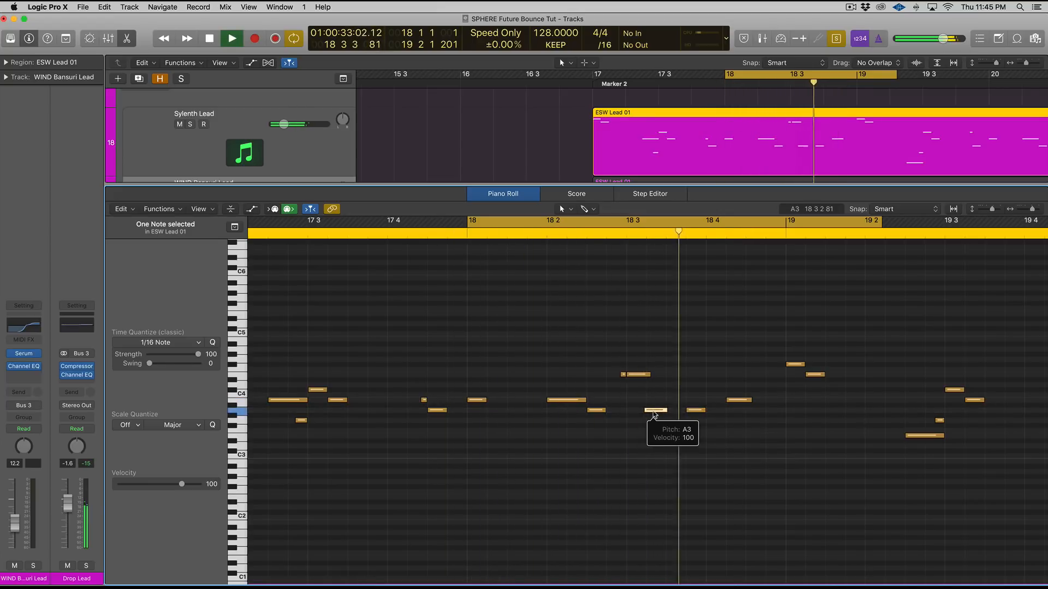
key("super+z")
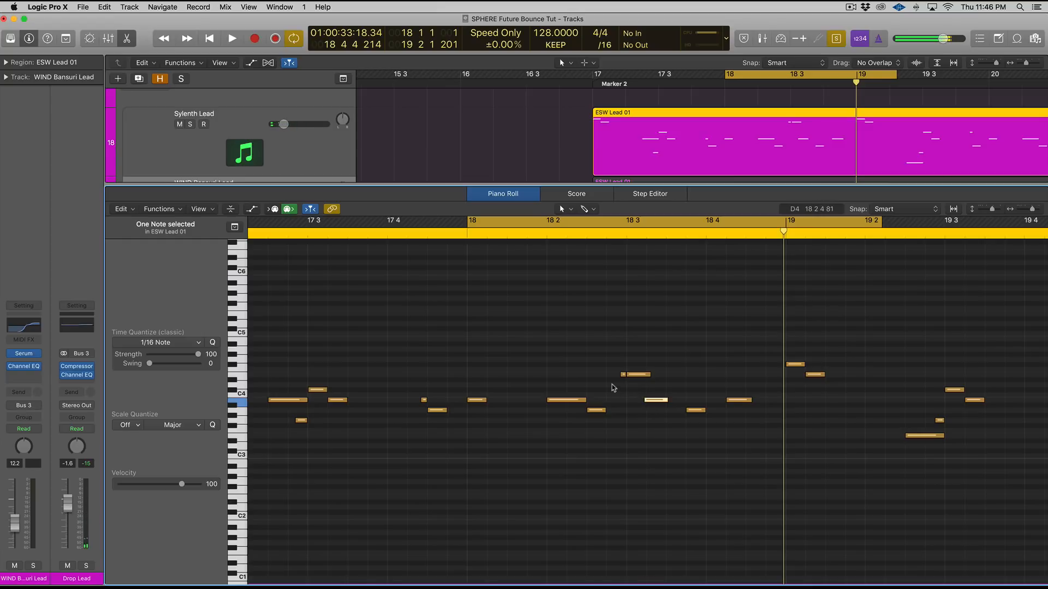
Return to the full arrangement of tracks and set the cycle range from bar 17 to 20 2
key("x")
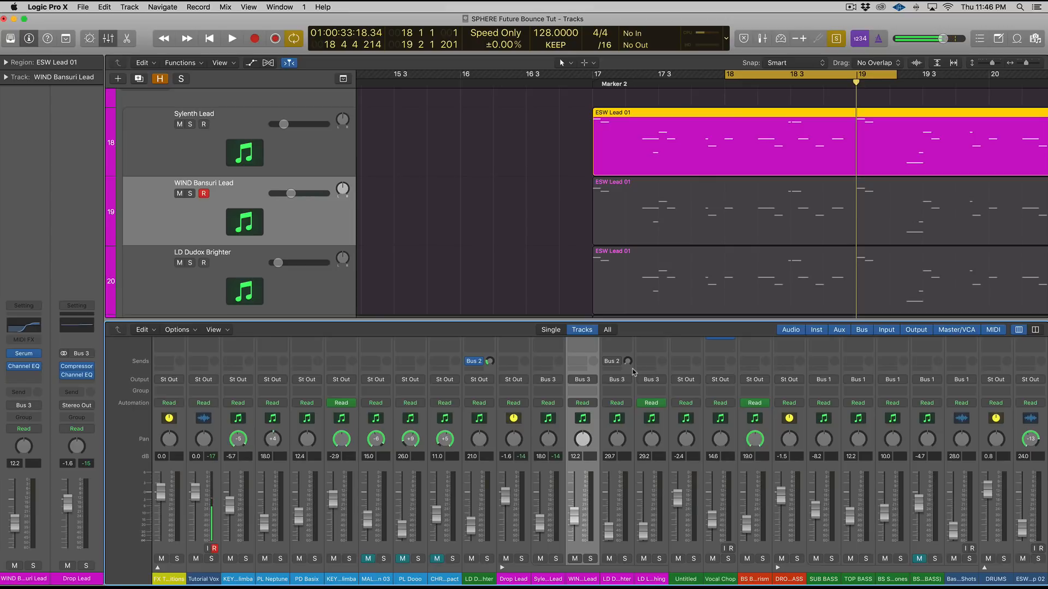
key("x")
scroll(704, 140, "left", 5)
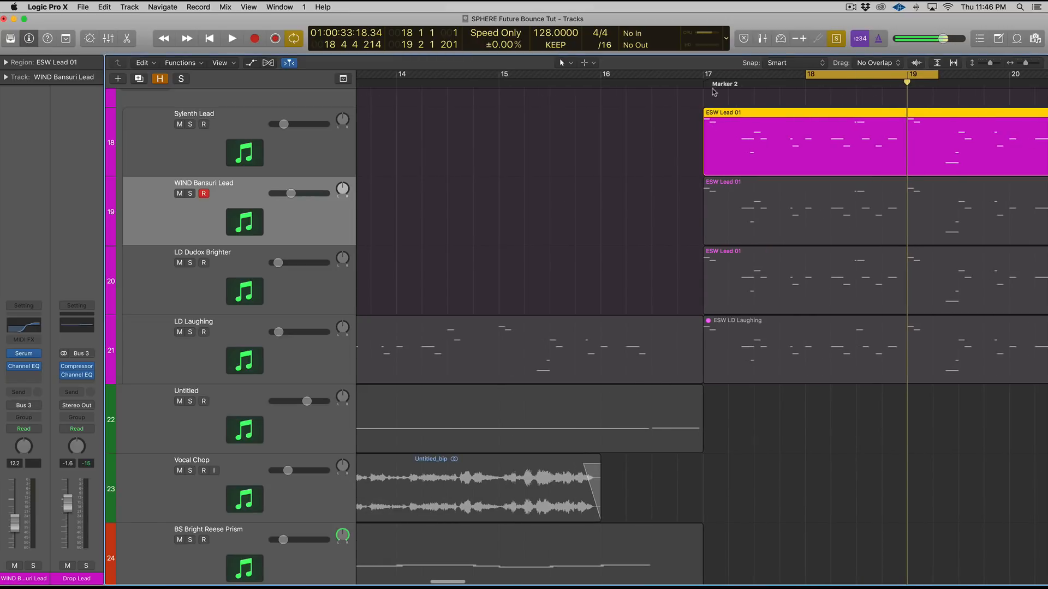
left_click_drag(705, 75, 1035, 75)
scroll(735, 166, "left", 4)
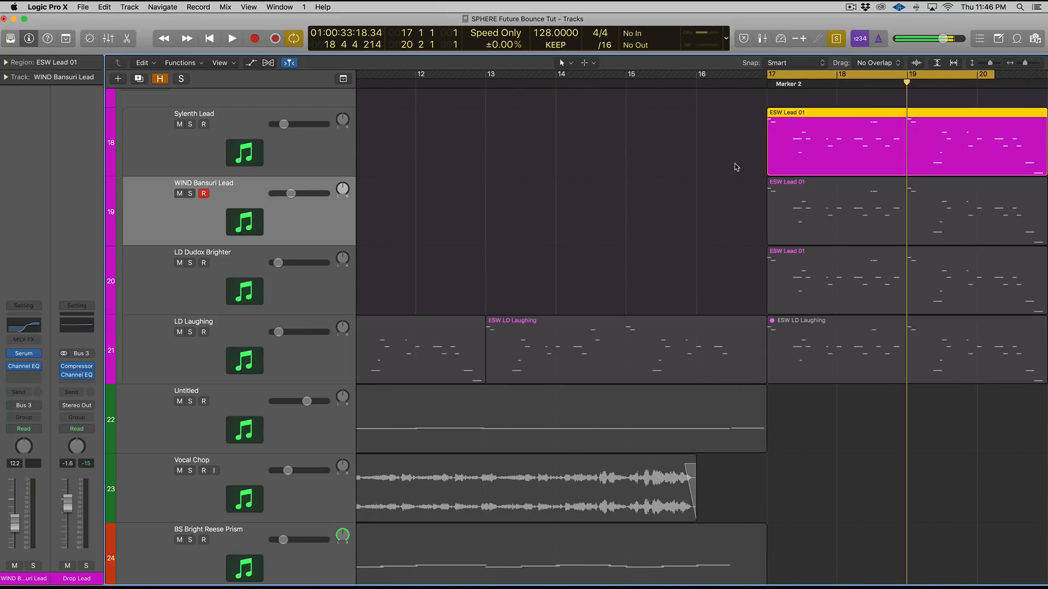
Select the Sylenth Lead's ESW Lead 01 region at bar 17 and open it in the Piano Roll
left_click(763, 160)
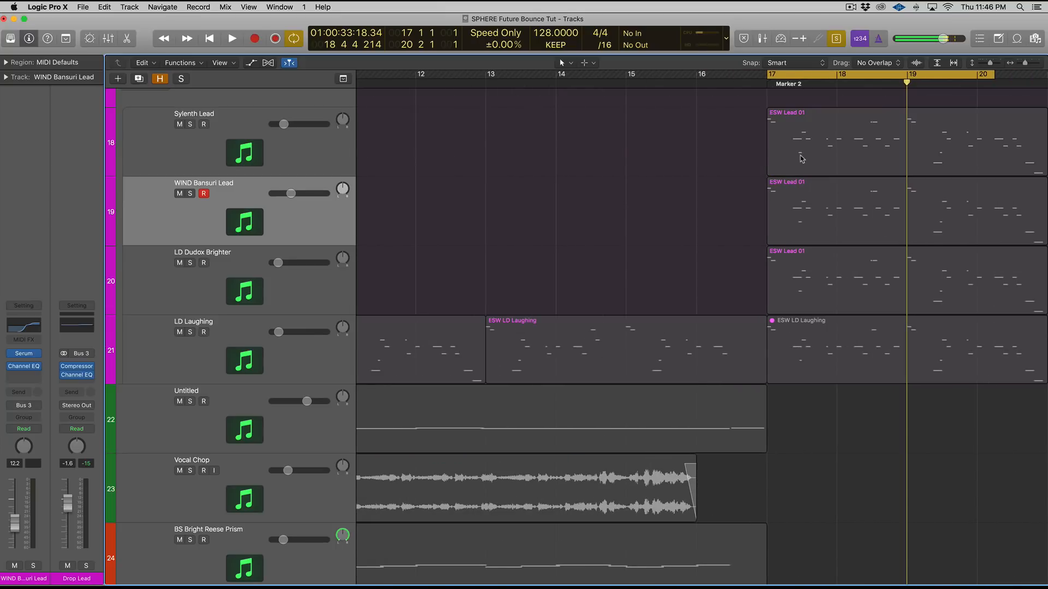
left_click(802, 158)
key("p")
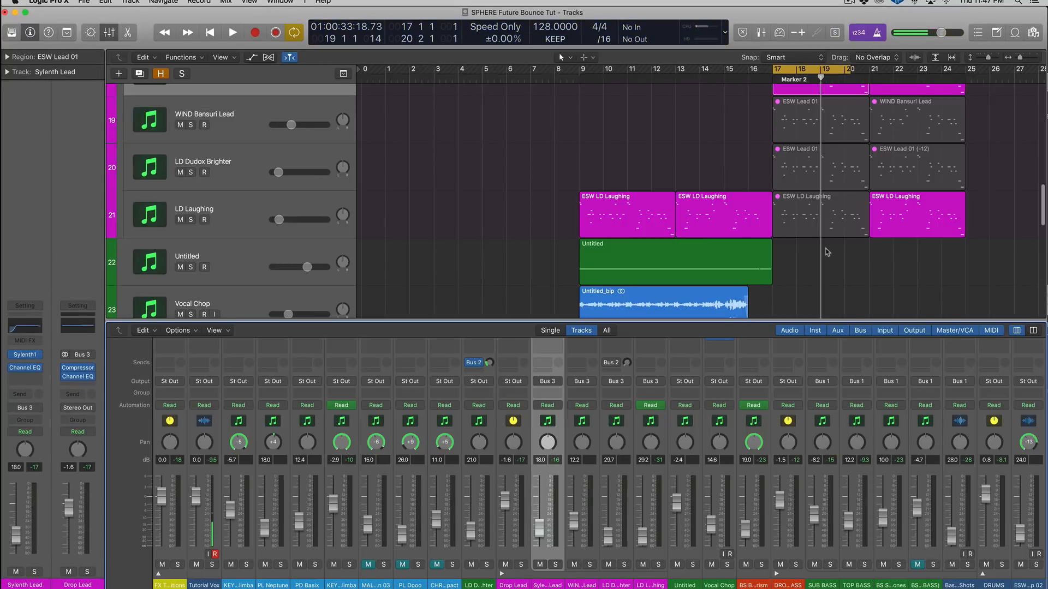
Unmute the bar 17 regions on the WIND Bansuri Lead, LD Dudox Brighter and LD Laughing tracks, and close the mixer
left_click_drag(827, 252, 817, 140)
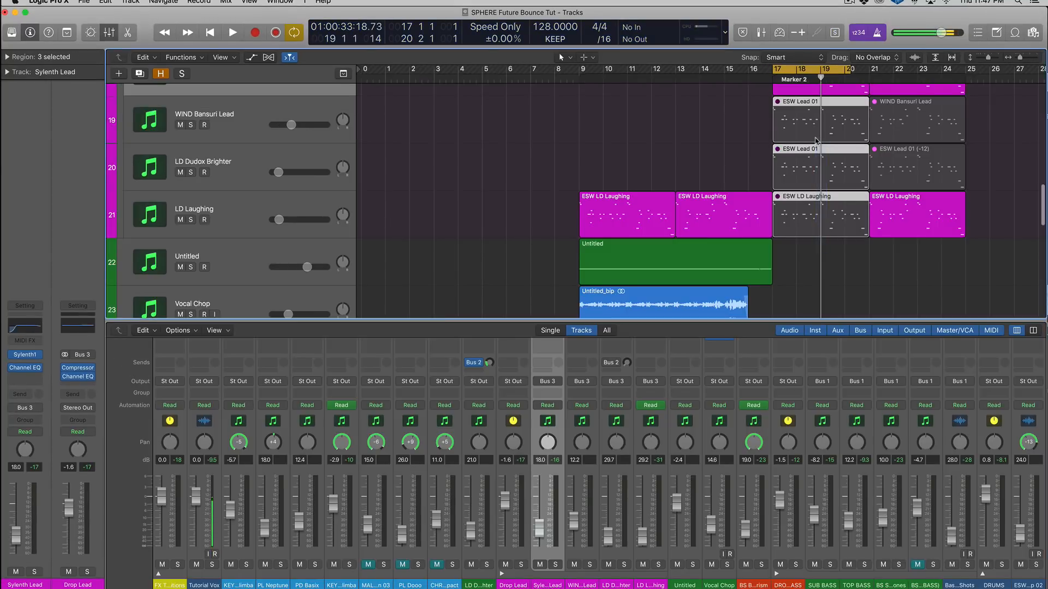
scroll(242, 259, "up", 5)
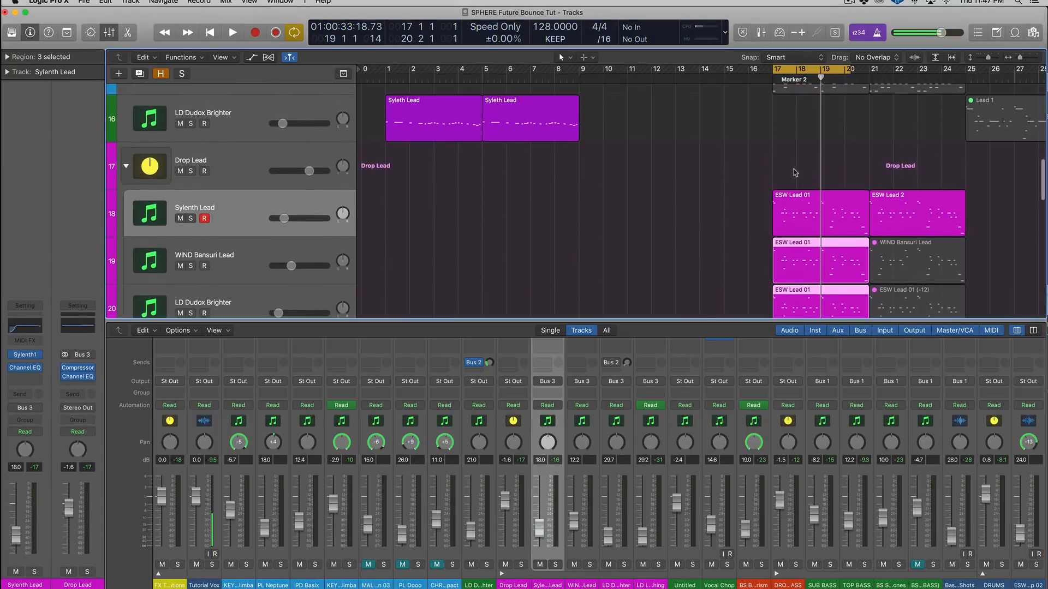
key("x")
Go through the layered Drop Lead tracks, selecting Sylenth Lead, WIND Bansuri Lead and LD Dudox Brighter in turn
left_click(244, 259)
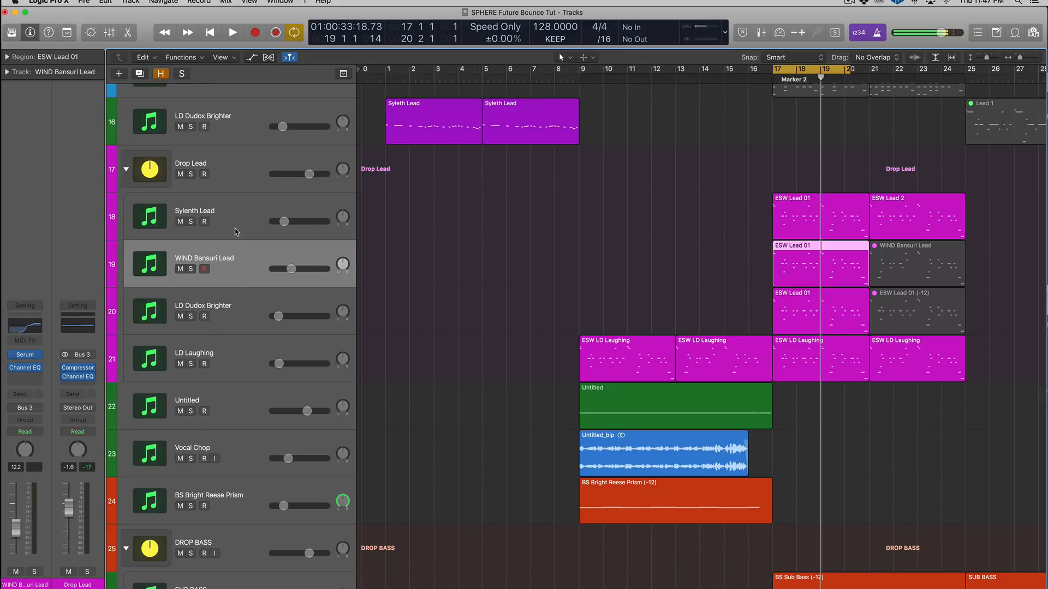
left_click(236, 232)
left_click(240, 270)
left_click(245, 300)
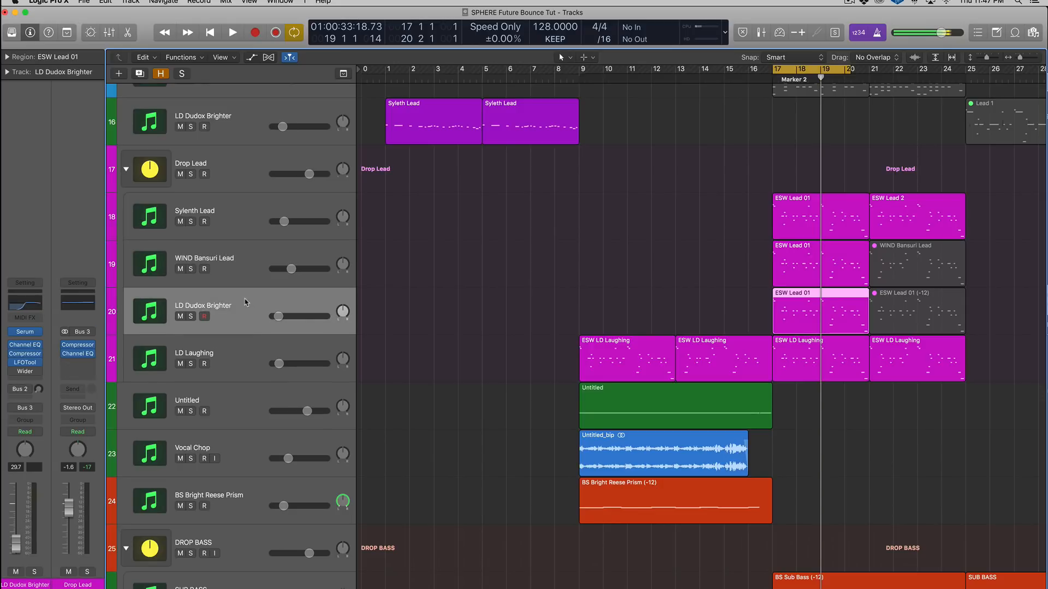
Play the bar 17 lead regions soloed one at a time, from Sylenth Lead down to LD Laughing, and turn solo off
key("ctrl+s")
left_click(802, 224)
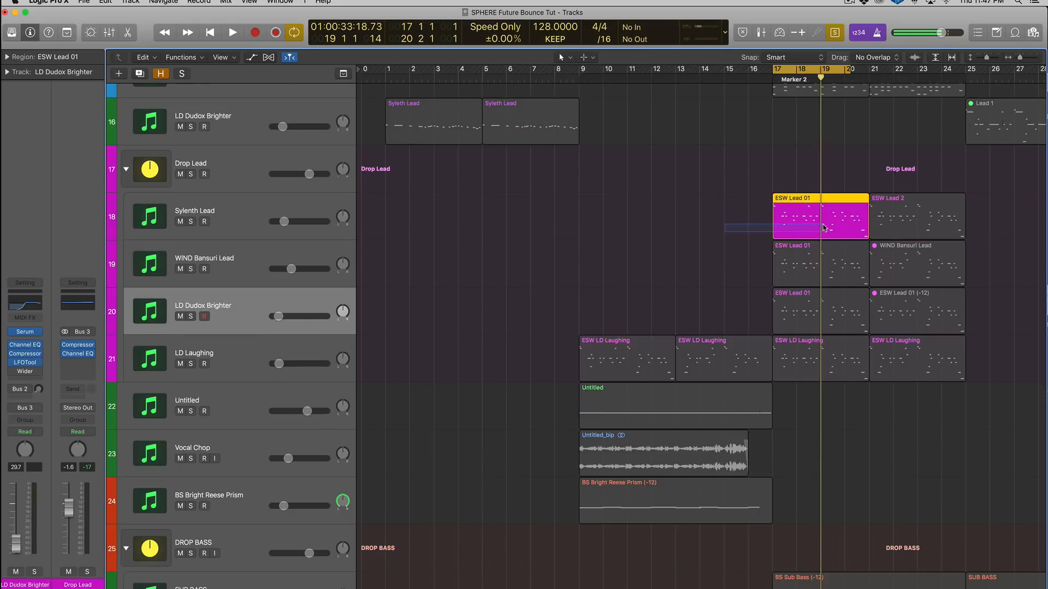
key("space")
left_click(824, 258)
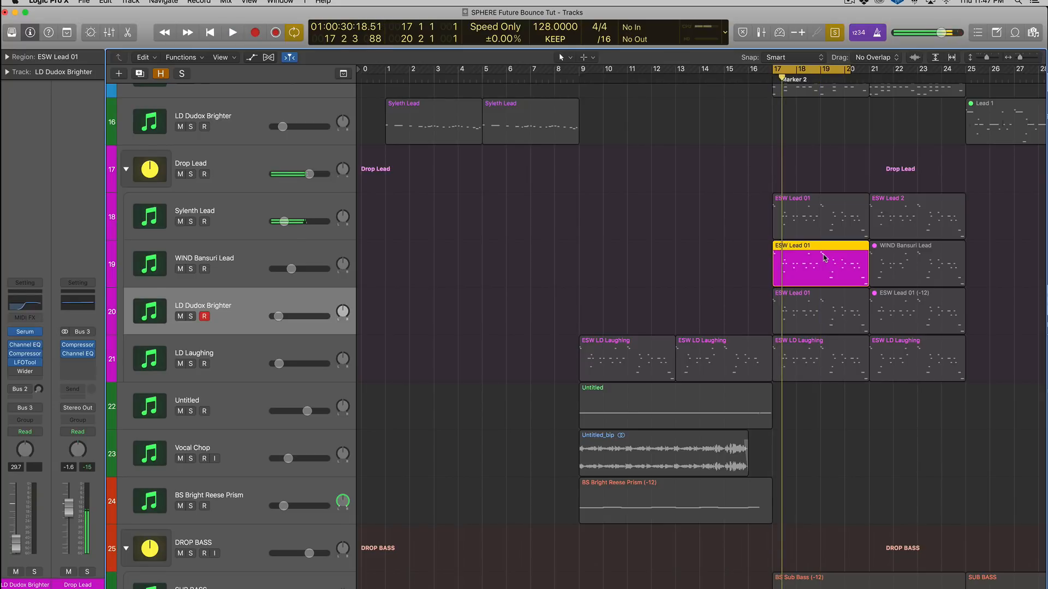
left_click(827, 305)
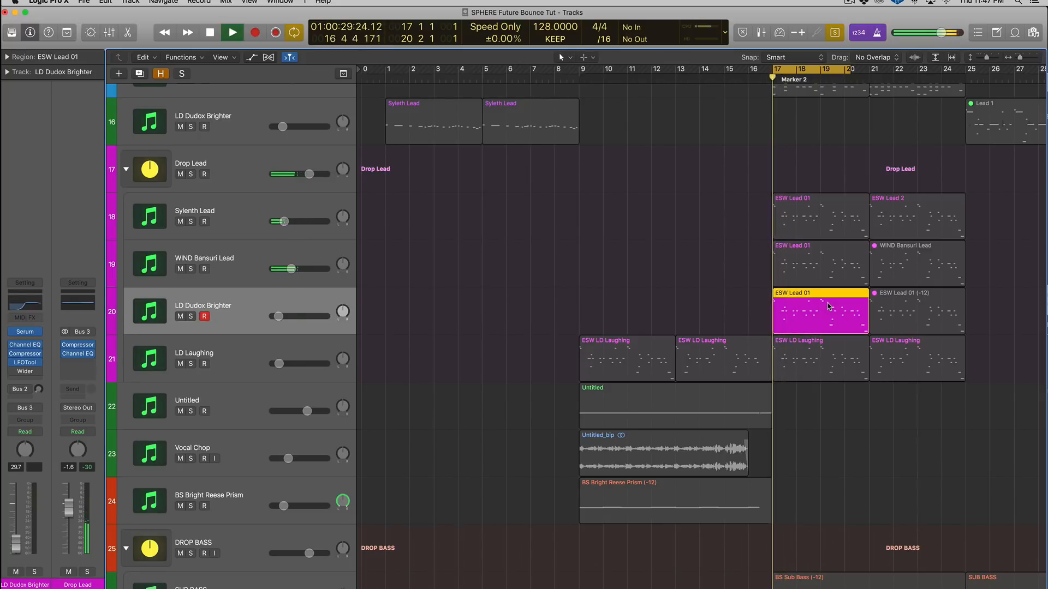
left_click(832, 356)
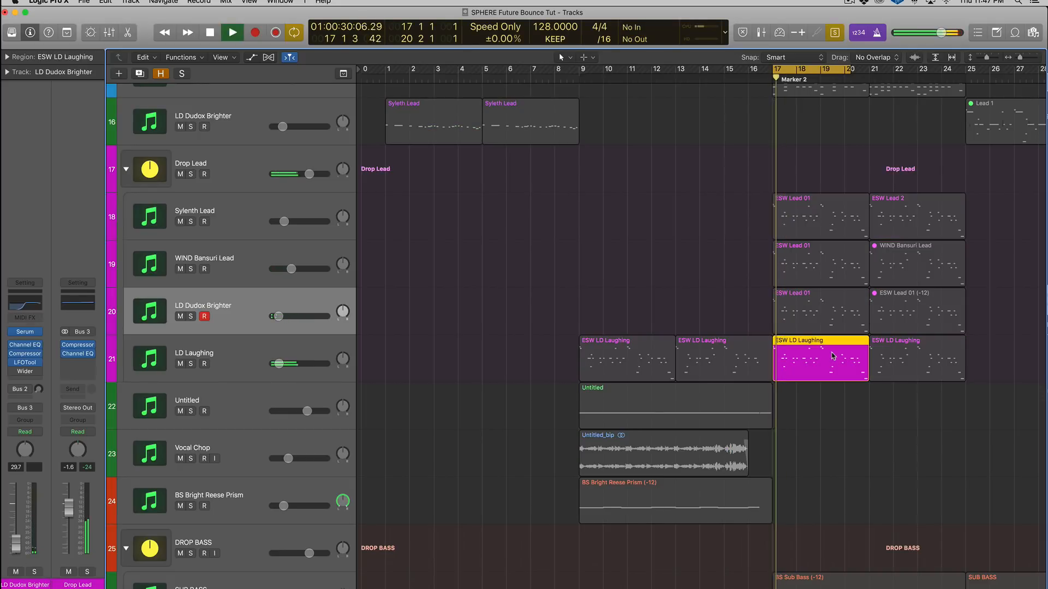
key("ctrl+s")
key("space")
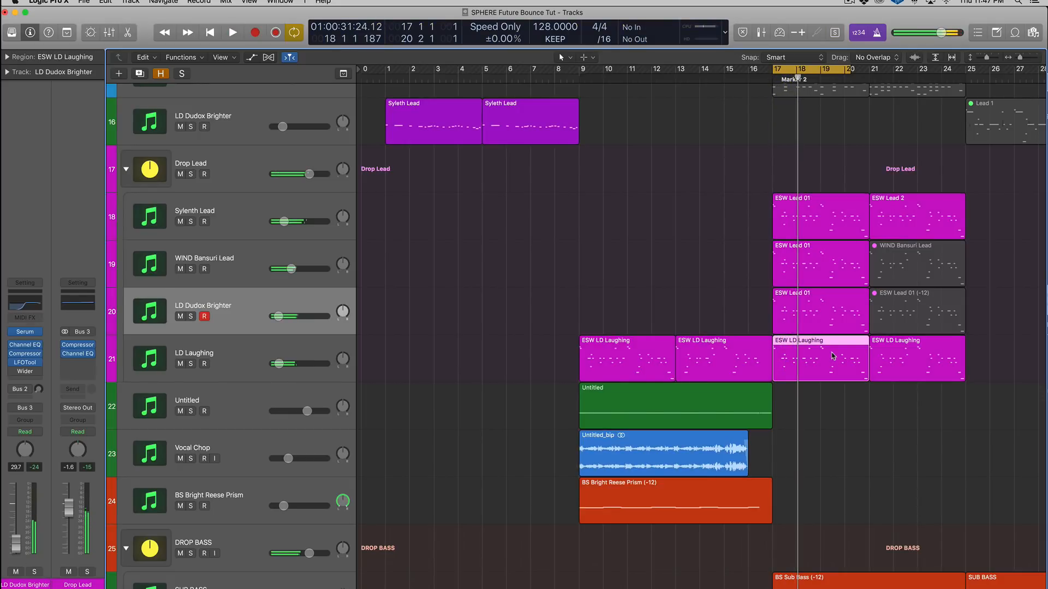
Play the start of the drop from bar 17 with all lead layers sounding together, and stop playback
key("x")
key("x")
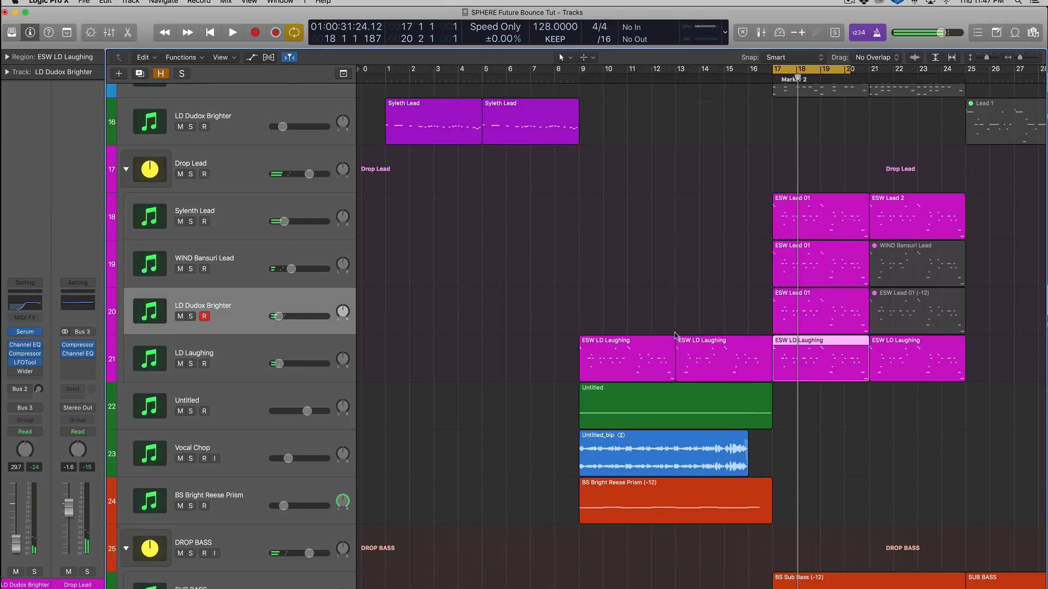
key("space")
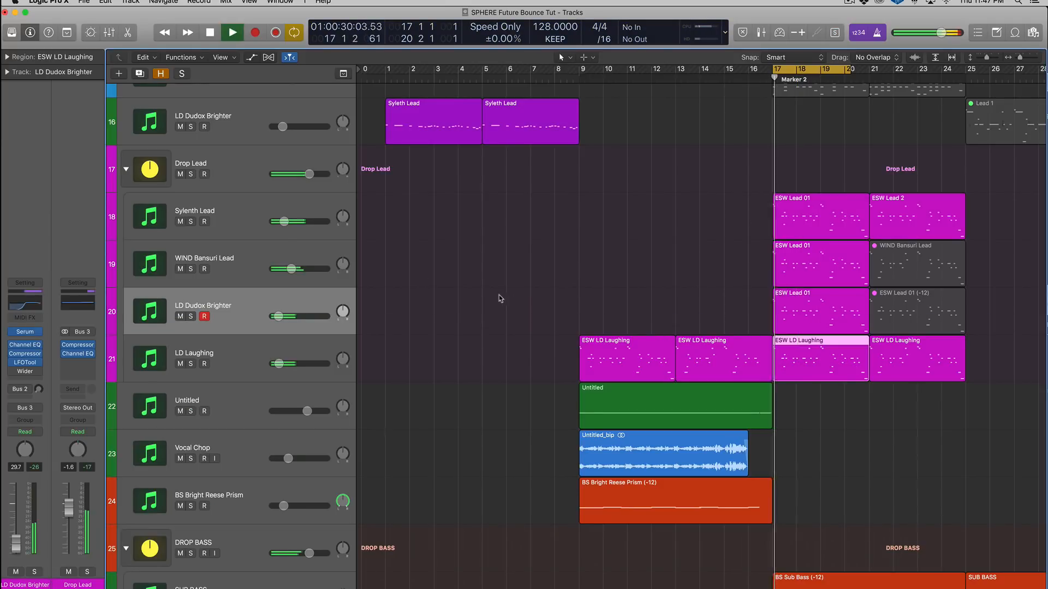
key("space")
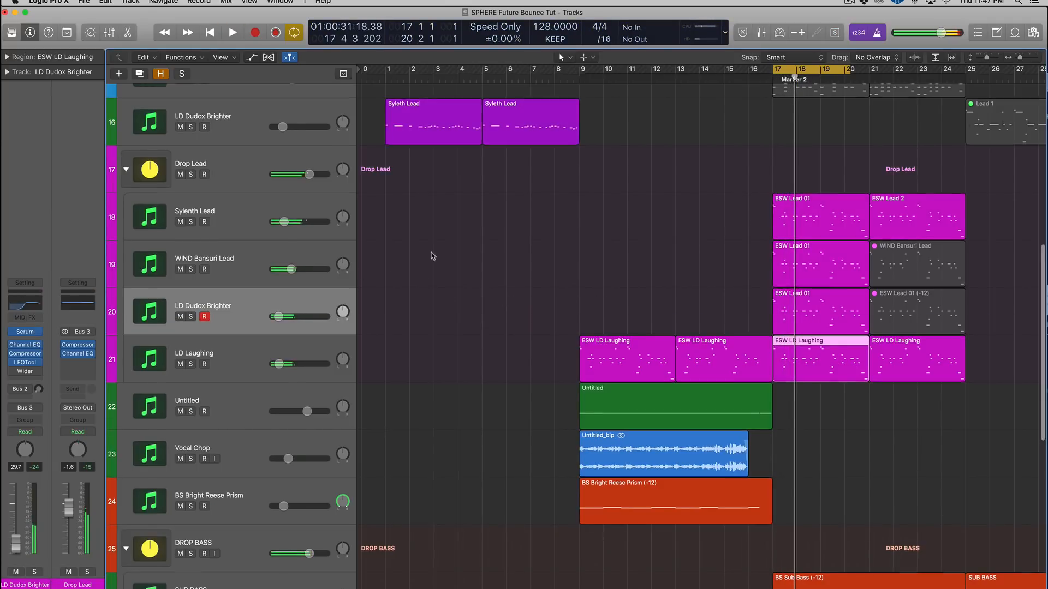
Unmute the MALLET - Balafon 03, PL Dooo and CHRD Impact chord tracks
scroll(420, 258, "down", 5)
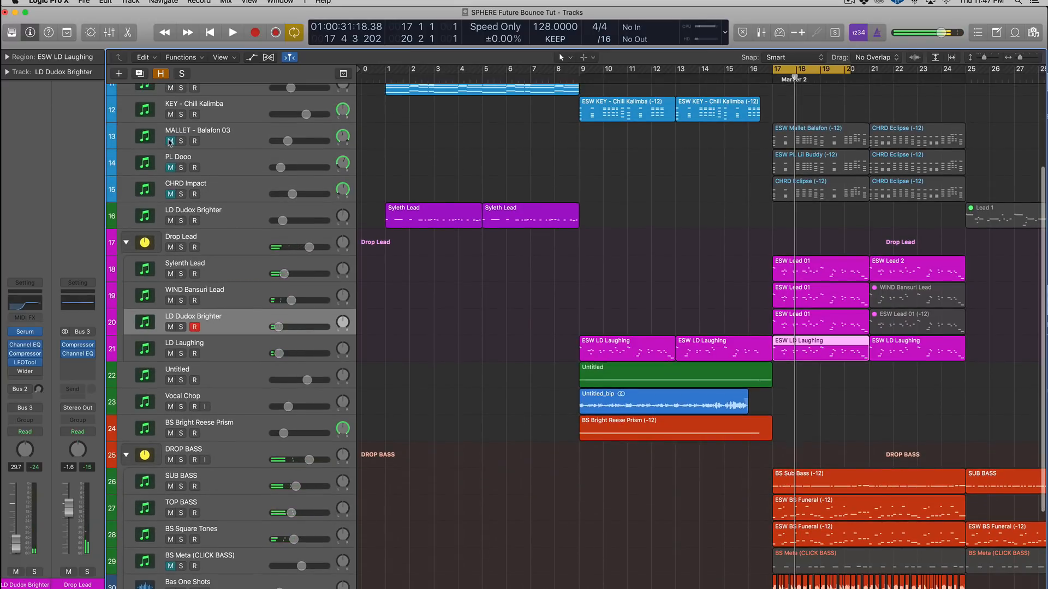
left_click_drag(171, 141, 172, 186)
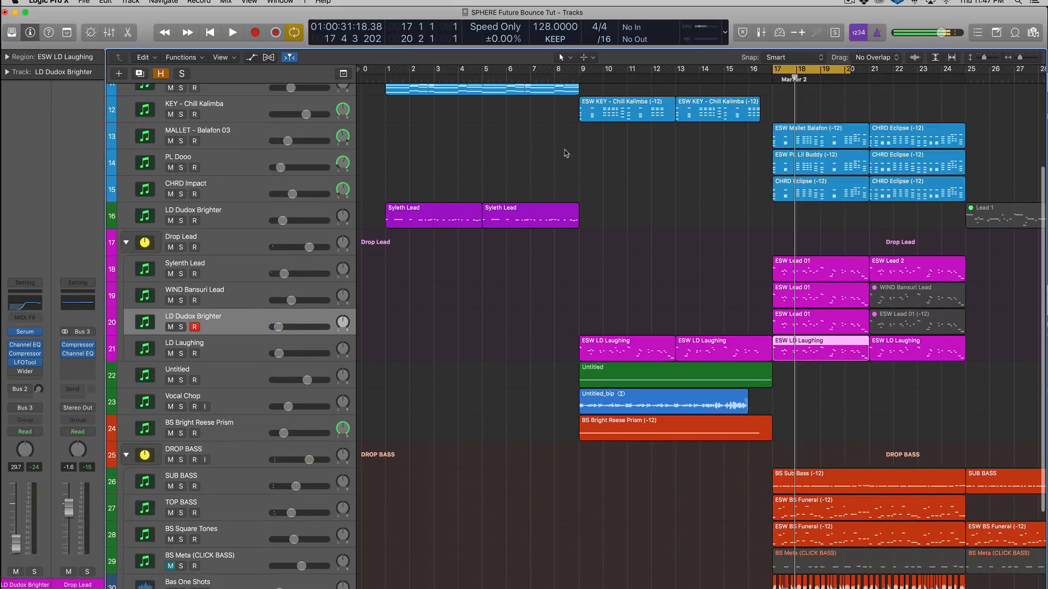
scroll(696, 164, "up", 5)
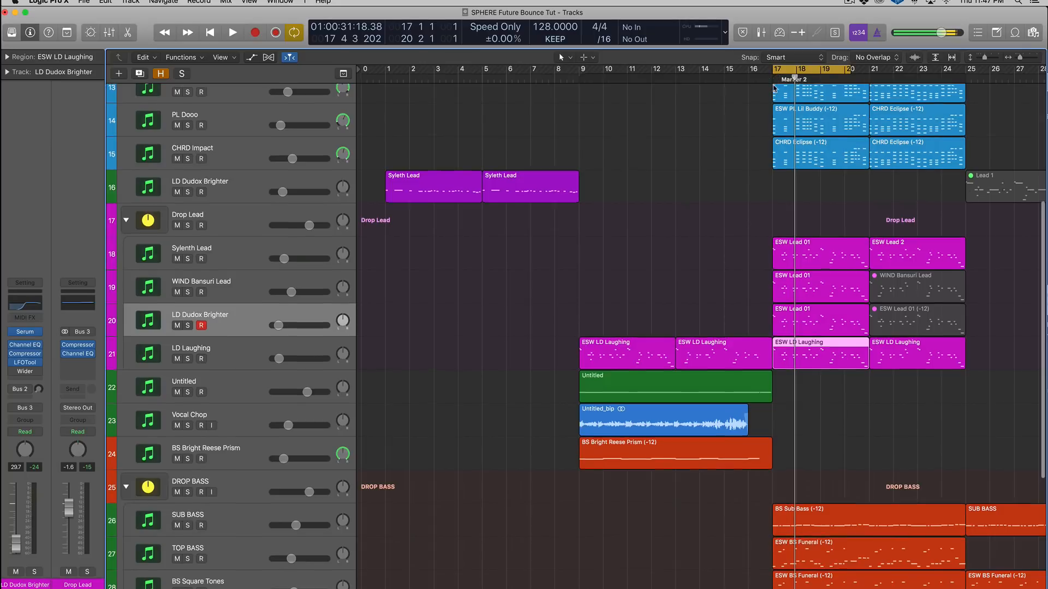
scroll(774, 89, "up", 1)
Select the PD Basix track and extend the active cycle range so it runs from bar 17 to 21
left_click(786, 69)
scroll(254, 148, "up", 9)
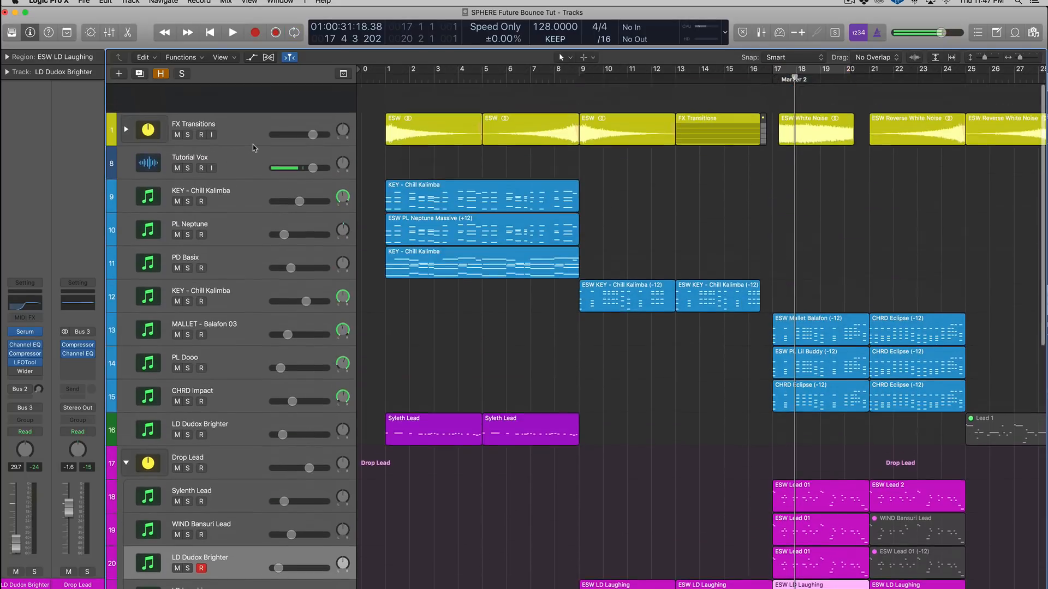
scroll(252, 148, "down", 2)
left_click(252, 235)
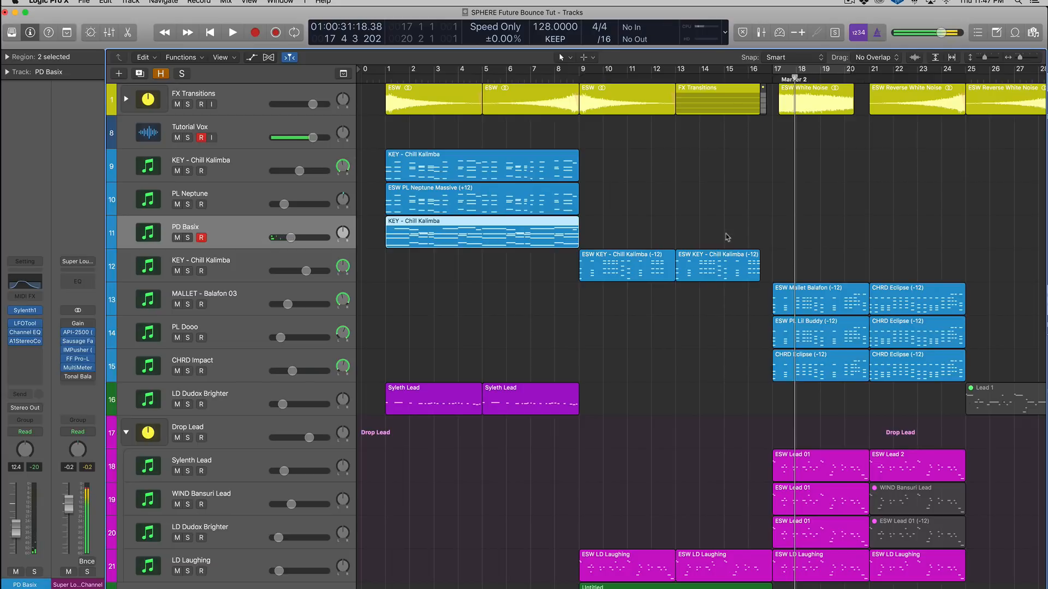
left_click(813, 70)
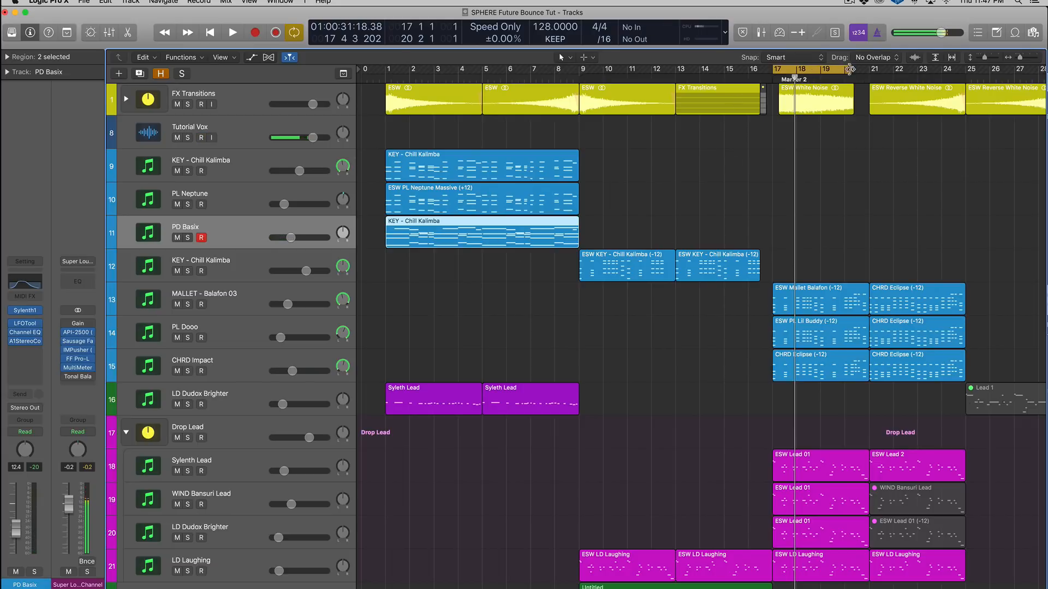
left_click_drag(848, 70, 869, 70)
Select the MALLET - Balafon 03 track and listen to the three bar 17 chord regions soloed one at a time
left_click(798, 299)
key("ctrl+s")
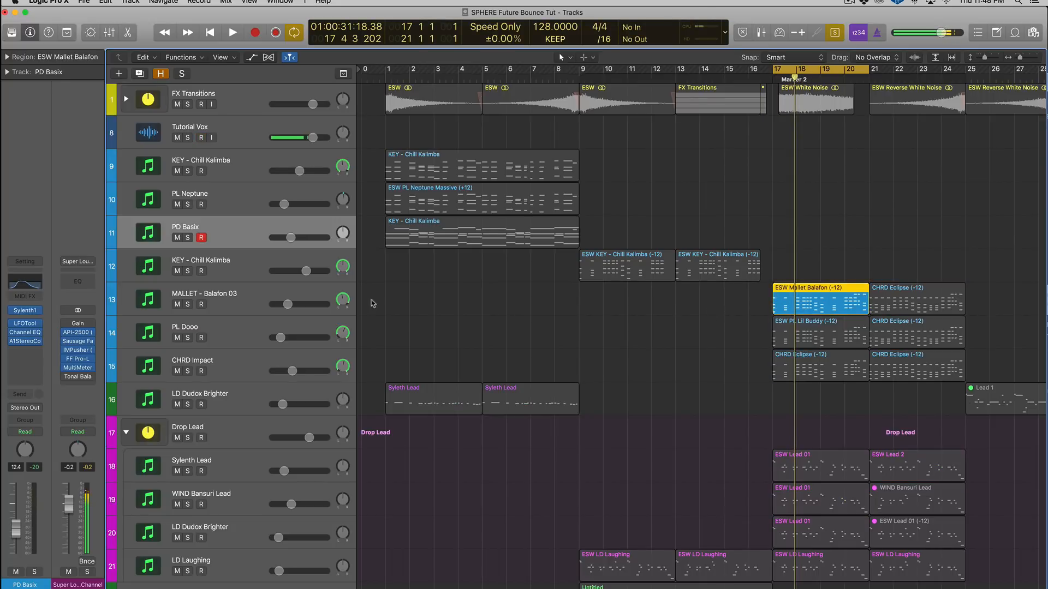
left_click(250, 296)
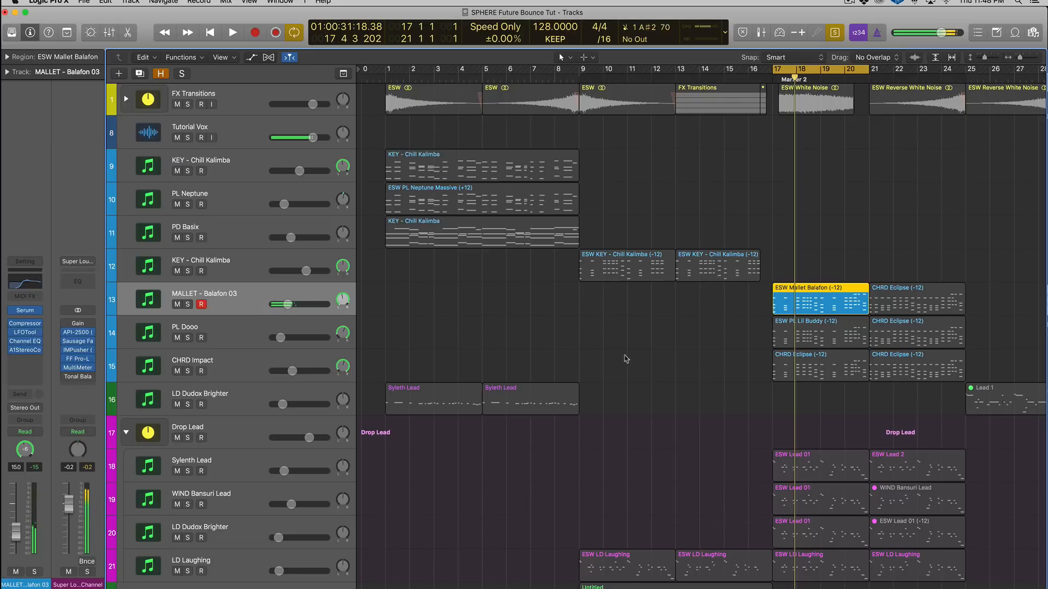
left_click(813, 335)
left_click(814, 369)
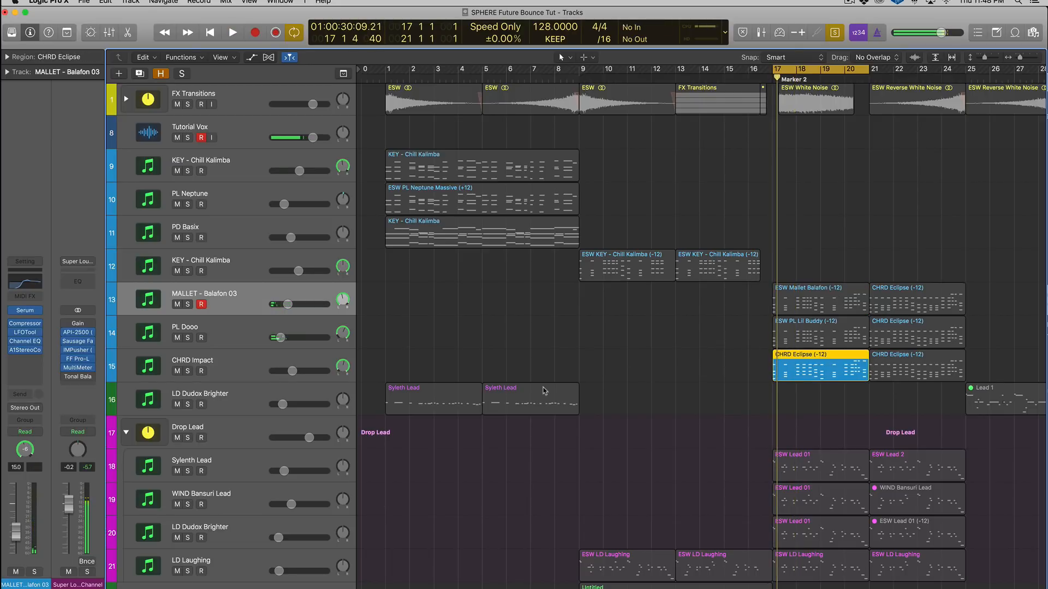
key("space")
key("space")
Select the three chord regions at bar 17, turn solo off and play them within the full drop
left_click_drag(731, 306, 798, 362)
key("ctrl+s")
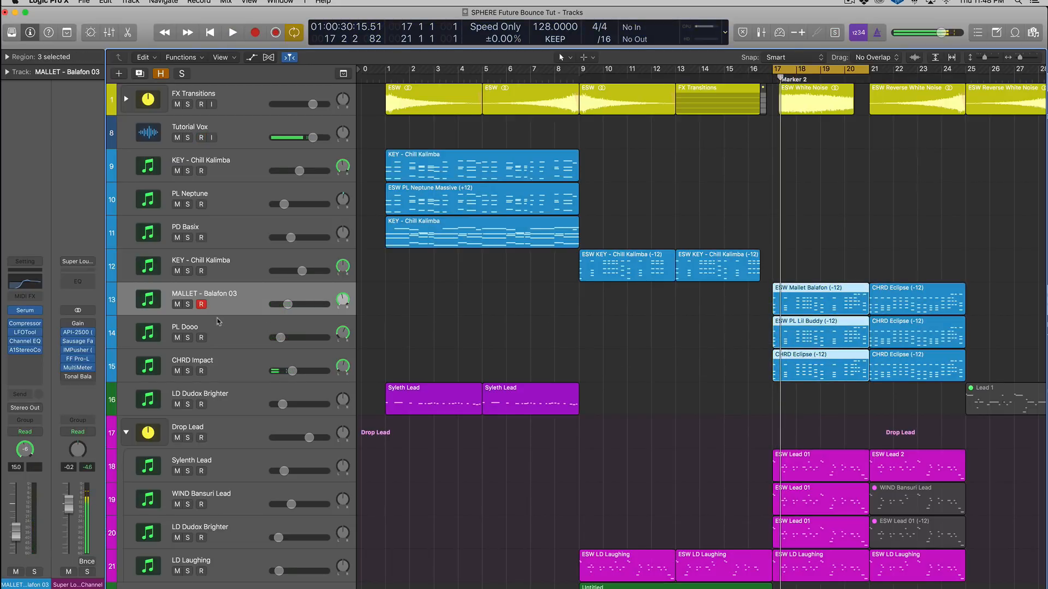
key("space")
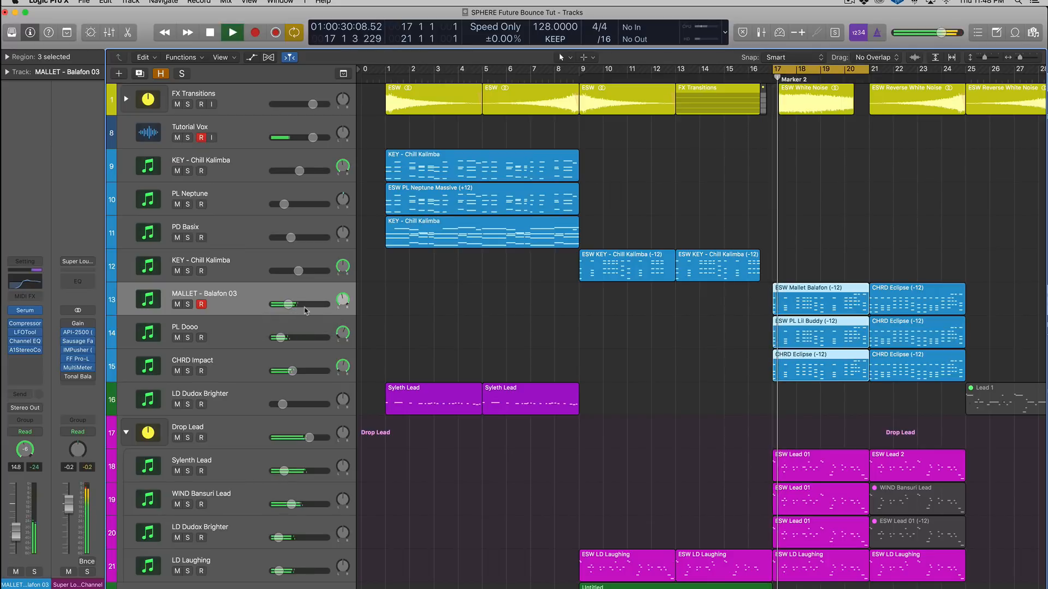
Balance the soloed chord tracks by raising MALLET - Balafon 03 to -11.6 dB and slightly lowering CHRD Impact, and unsolo them
key("ctrl+s")
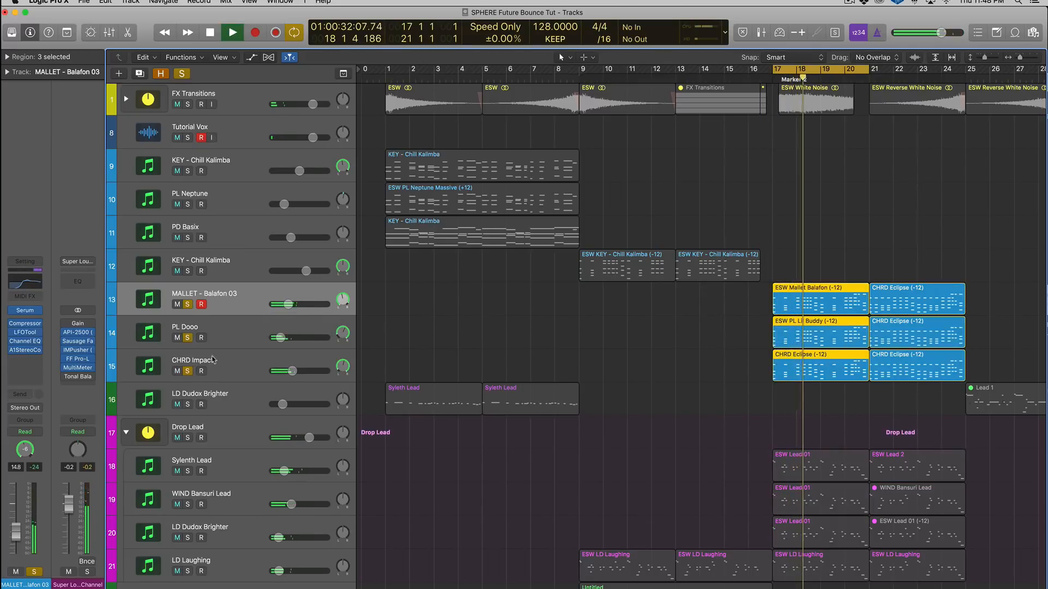
left_click_drag(287, 305, 291, 305)
left_click_drag(288, 369, 285, 369)
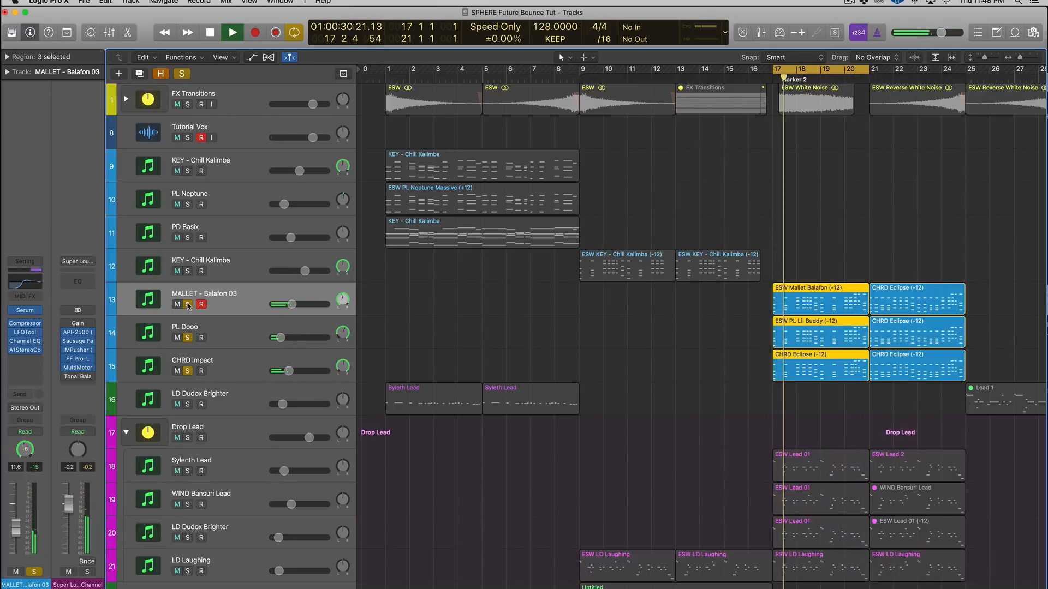
left_click_drag(188, 305, 188, 371)
Solo the drop bass regions from bar 17 to 25, from SUB BASS down to Bas One Shots, and play them
key("super+Right")
key("super+Right")
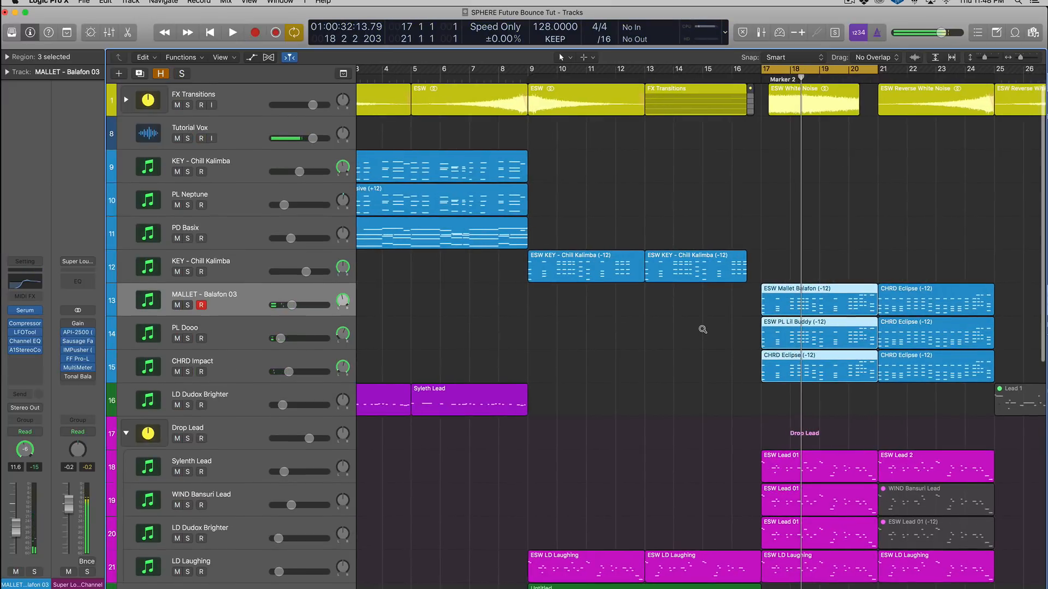
key("super+Down")
key("super+Down")
key("ctrl+s")
scroll(763, 327, "down", 10)
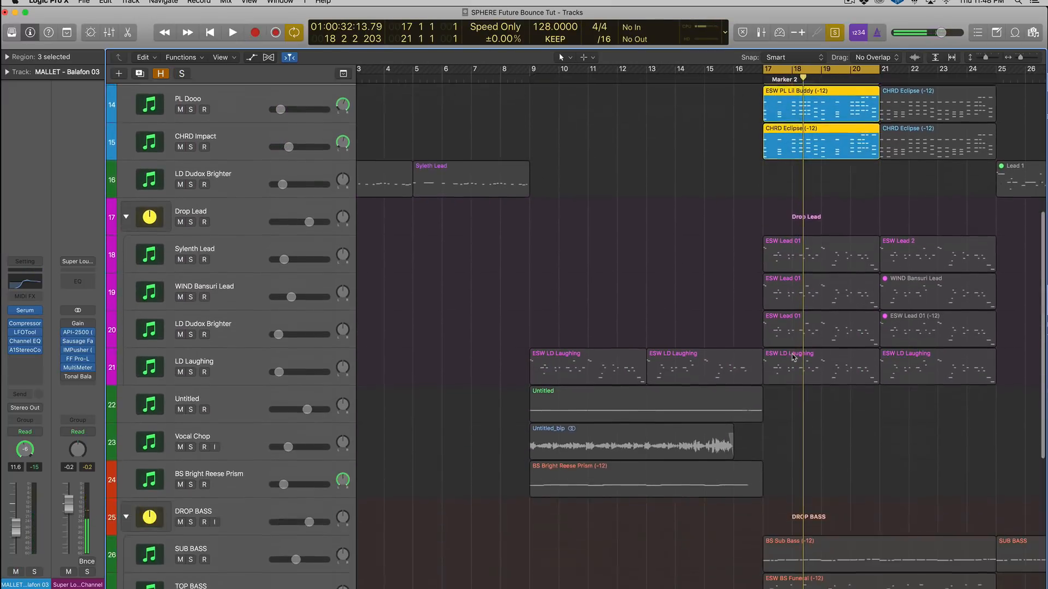
scroll(793, 357, "down", 4)
left_click_drag(712, 295, 797, 365)
left_click_drag(760, 403, 730, 444)
key("space")
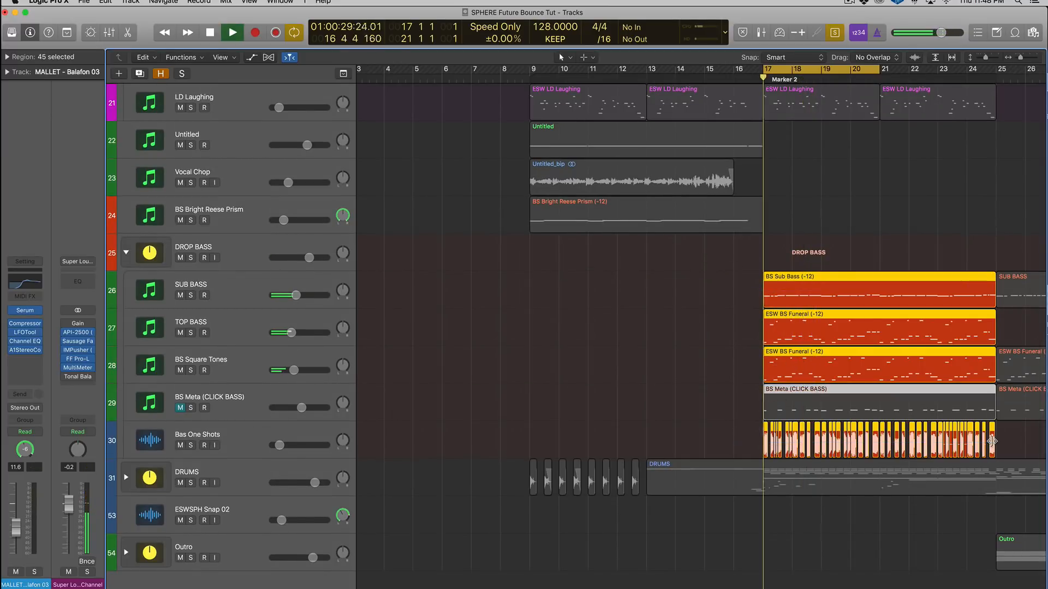
Add the three chord regions at bar 17 to the soloed bass selection and listen to chords and bass together
scroll(970, 430, "up", 3)
scroll(970, 430, "up", 10)
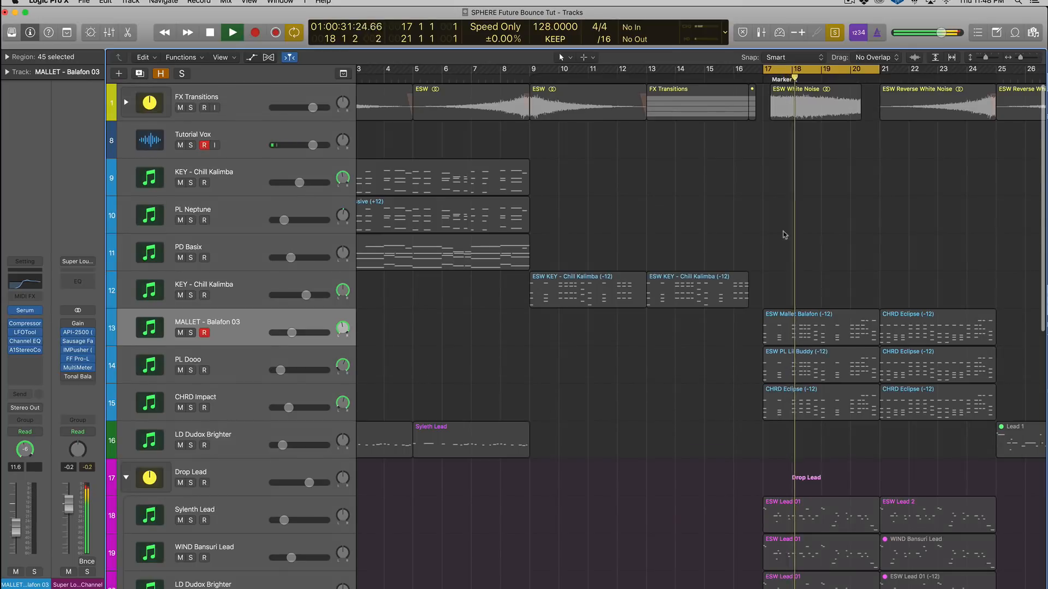
left_click_drag(780, 232, 839, 398)
scroll(839, 398, "down", 10)
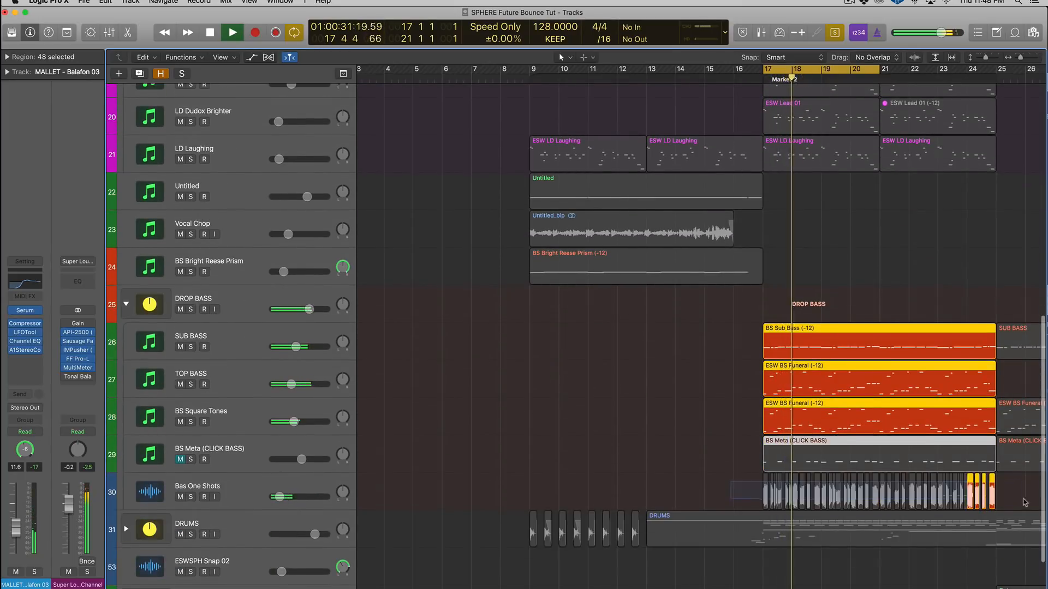
left_click_drag(1023, 502, 1028, 501)
scroll(893, 358, "up", 5)
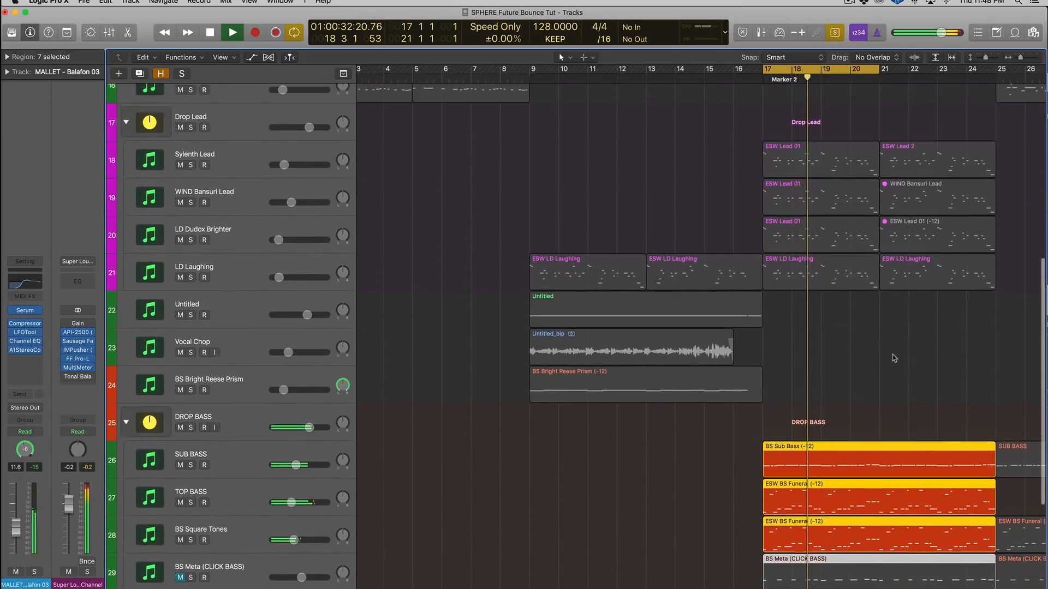
Turn off solo and play the full drop from bar 17 with chords, leads and bass
key("ctrl+s")
key("space")
key("space")
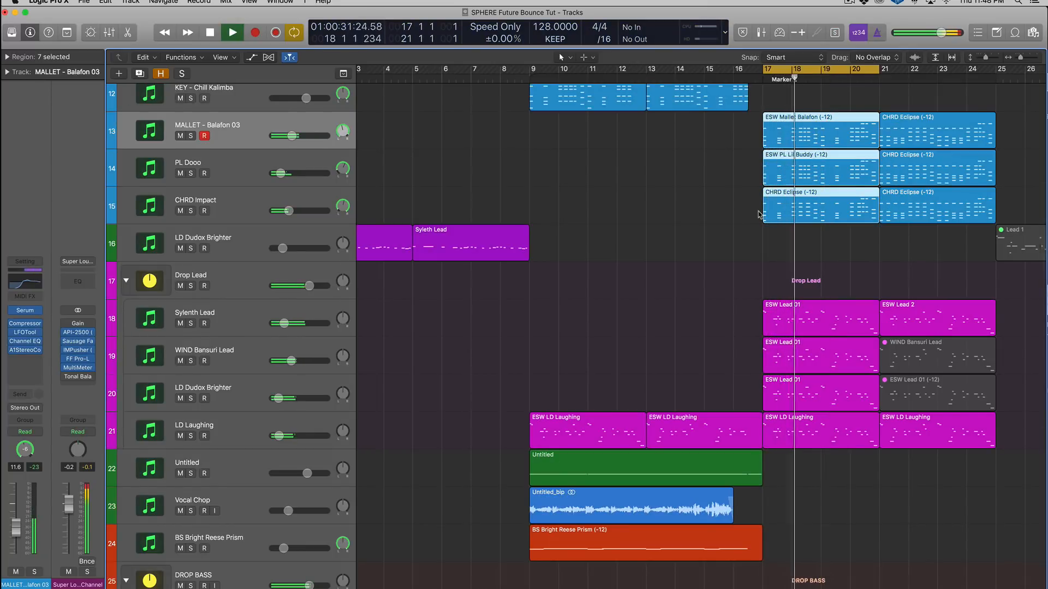
key("space")
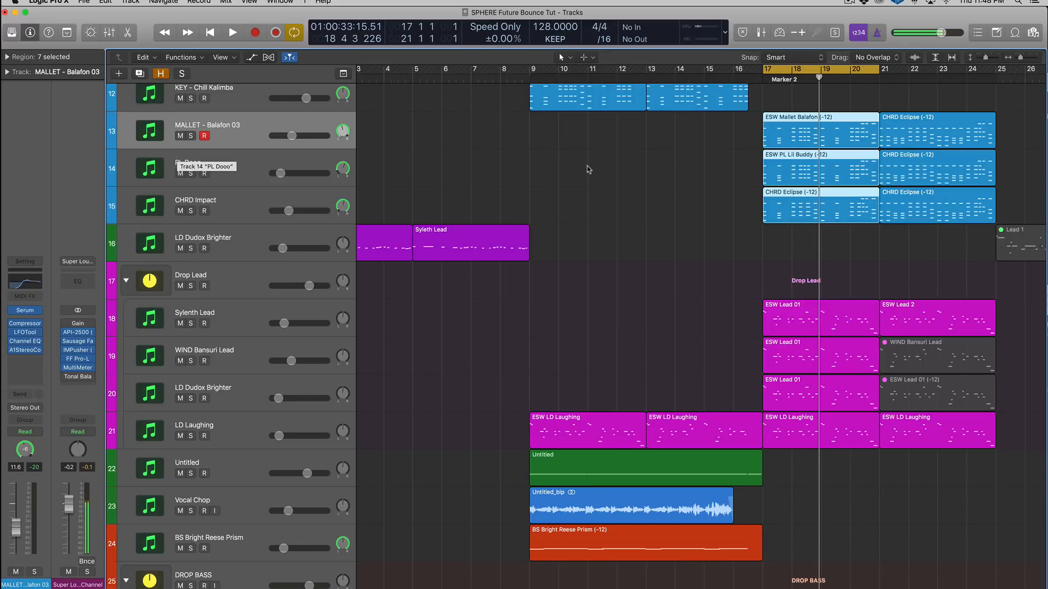
scroll(585, 171, "down", 5)
scroll(646, 160, "up", 1)
scroll(648, 163, "left", 2)
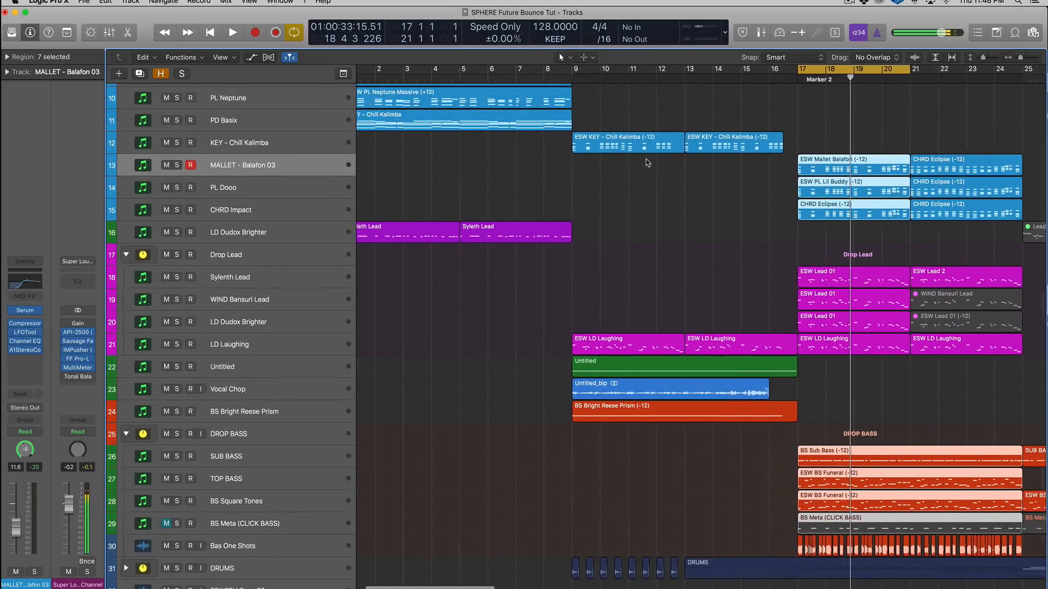
scroll(646, 162, "left", 1)
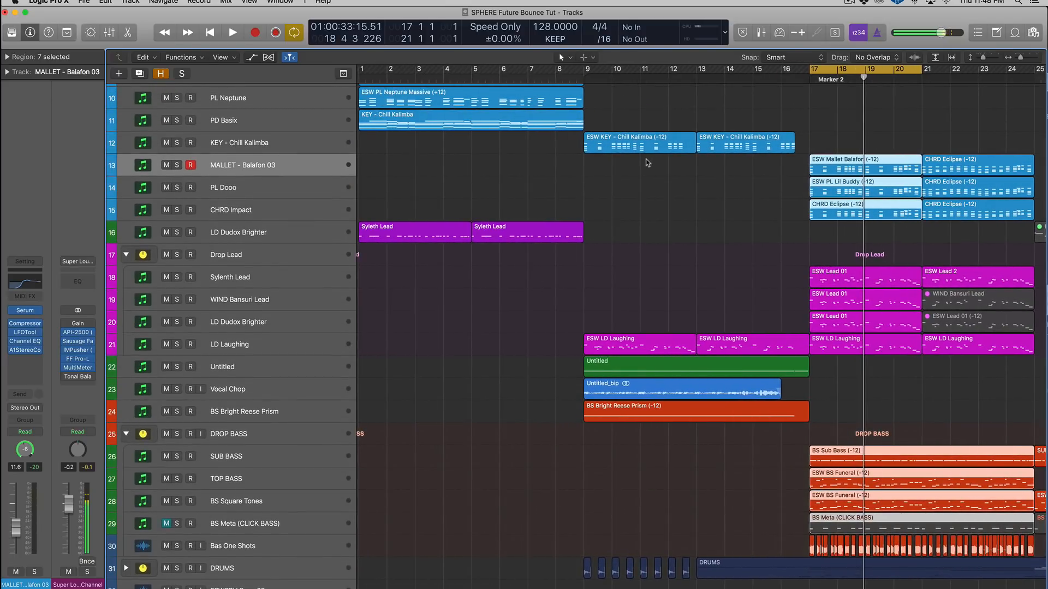